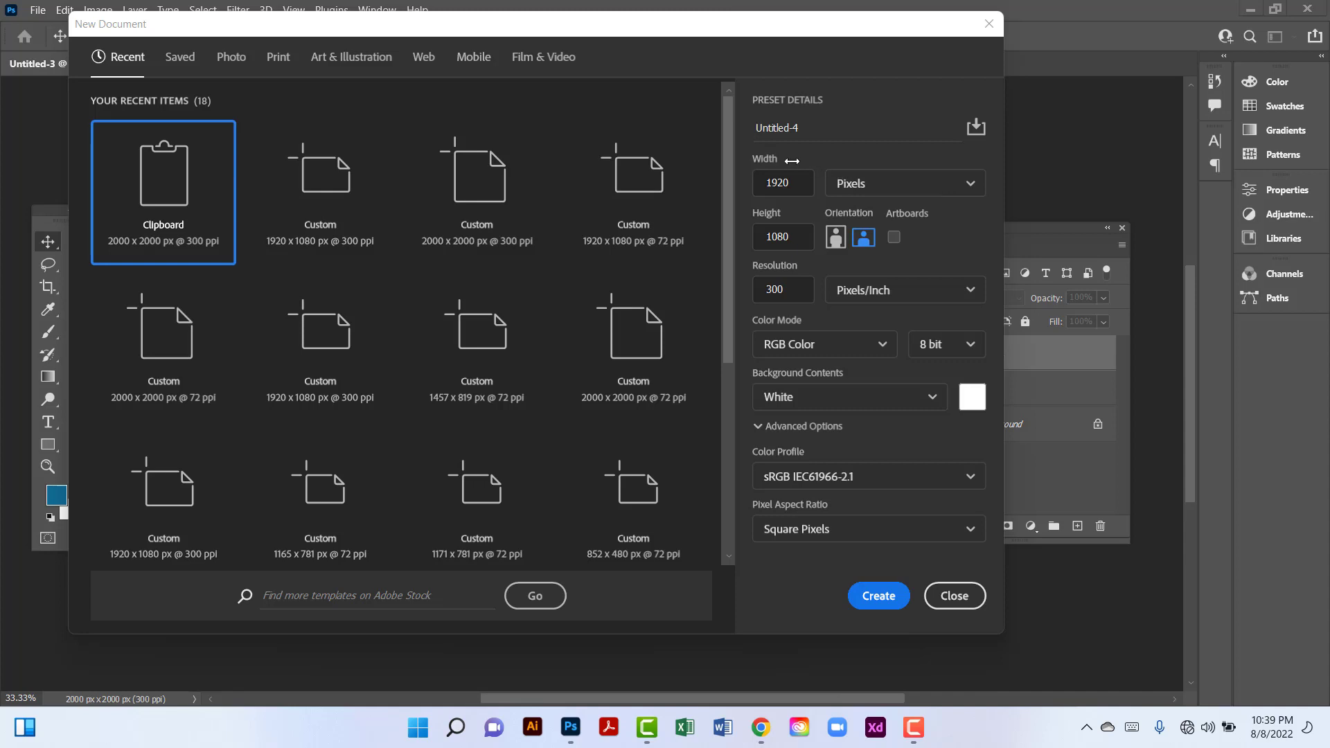
# Create a new document 2000 pixels wide and 2000 pixels high at 300 pixels/inch.
pyautogui.click(790, 183)
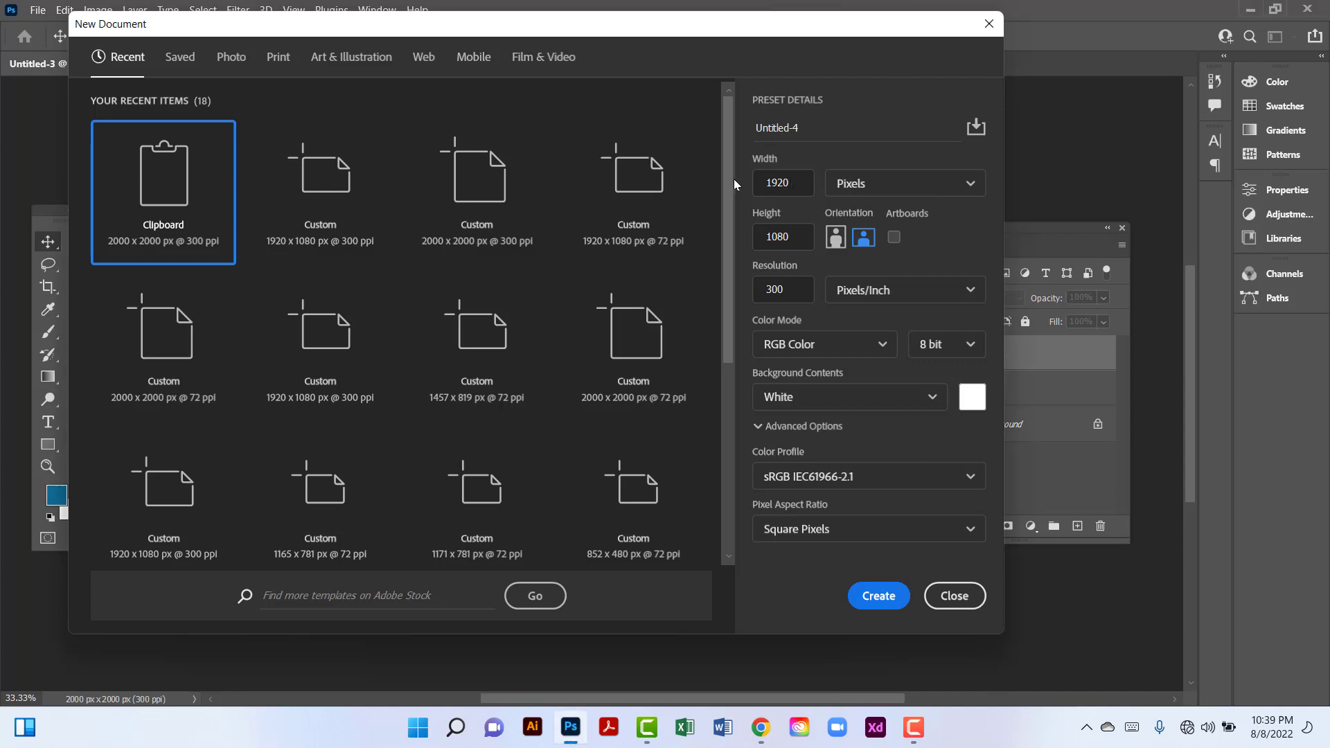
pyautogui.doubleClick(797, 186)
pyautogui.write('2000')
pyautogui.doubleClick(788, 236)
pyautogui.write('2000')
pyautogui.moveTo(807, 284); pyautogui.dragTo(722, 289)
pyautogui.click(880, 597)
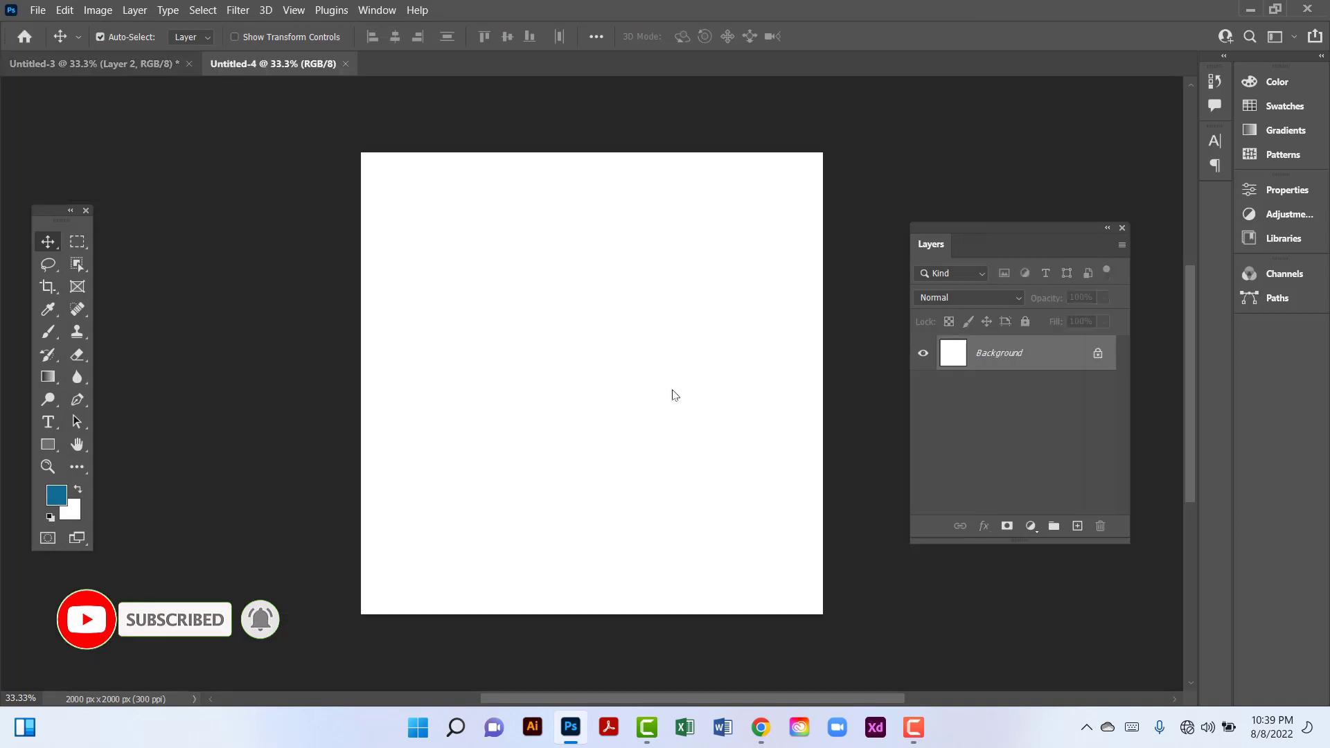
# Draw a rectangle shape about 2086 by 2065 px that covers the whole canvas.
pyautogui.click(45, 451)
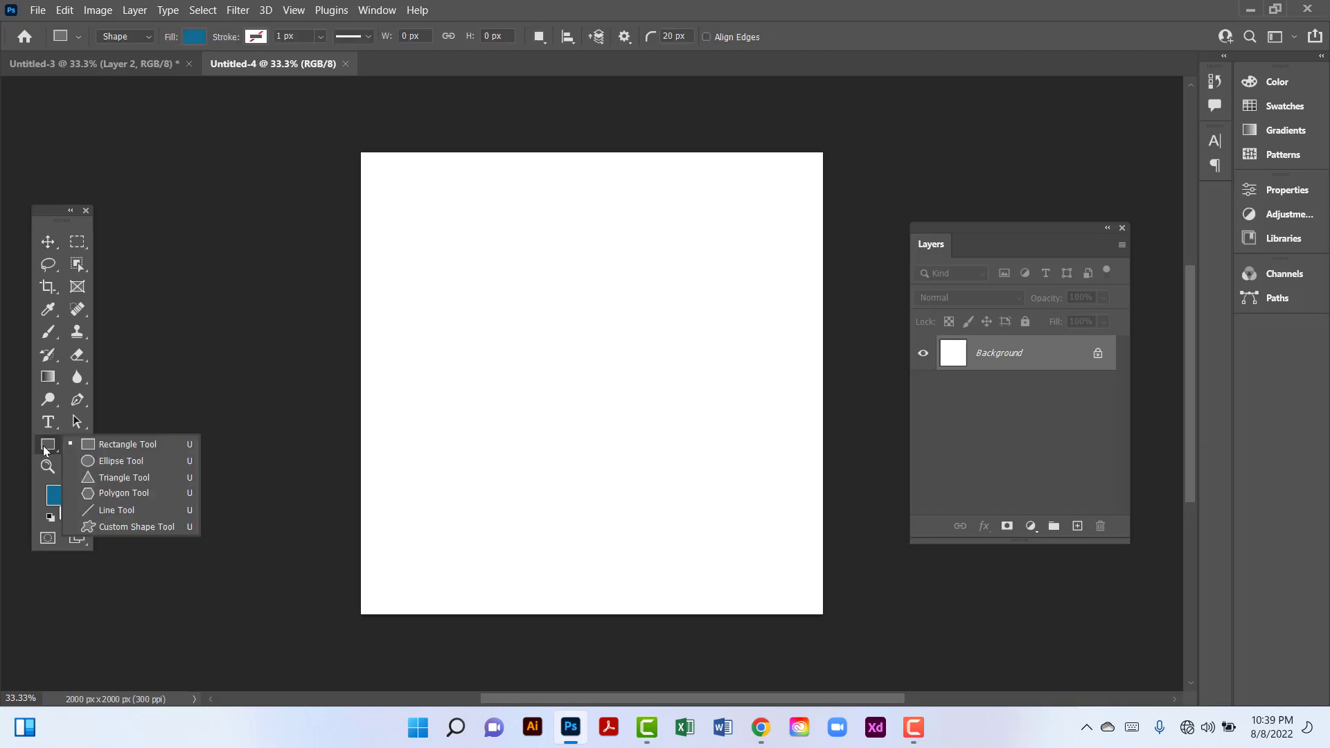
pyautogui.click(45, 450)
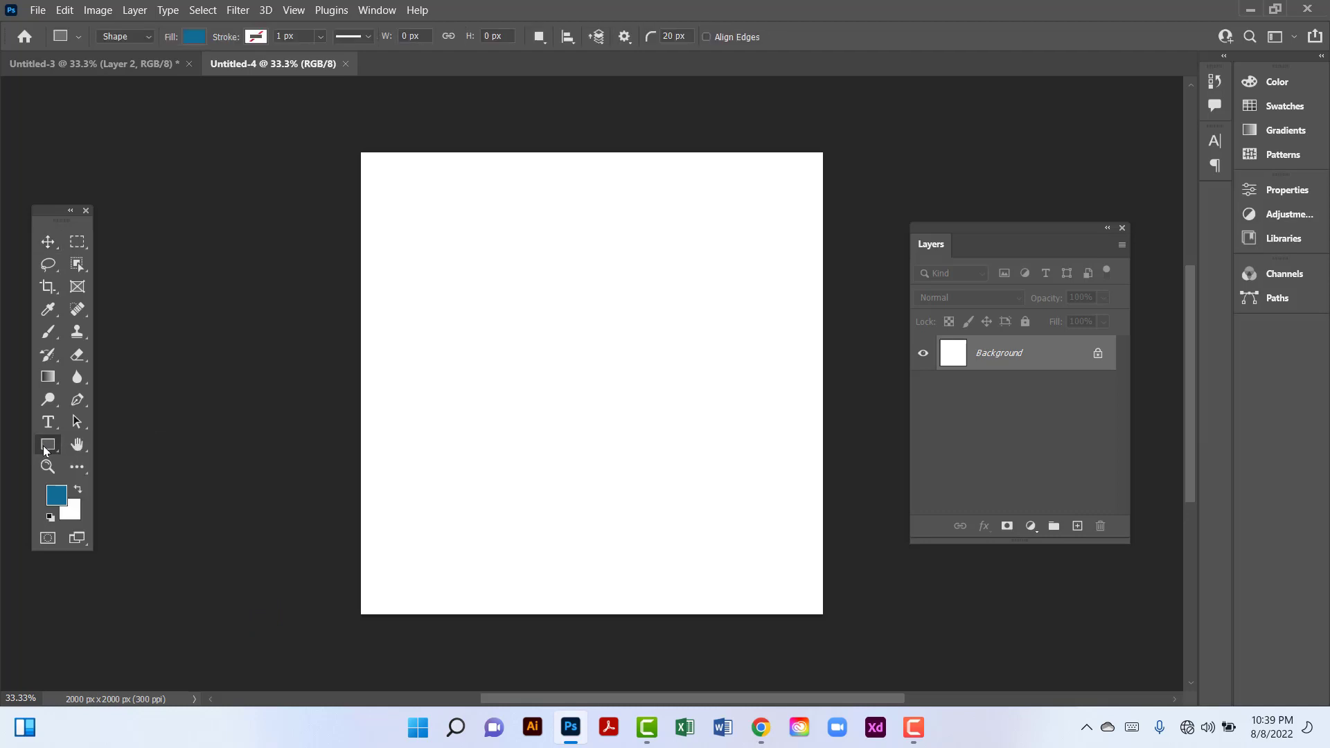
pyautogui.moveTo(354, 147); pyautogui.dragTo(836, 622)
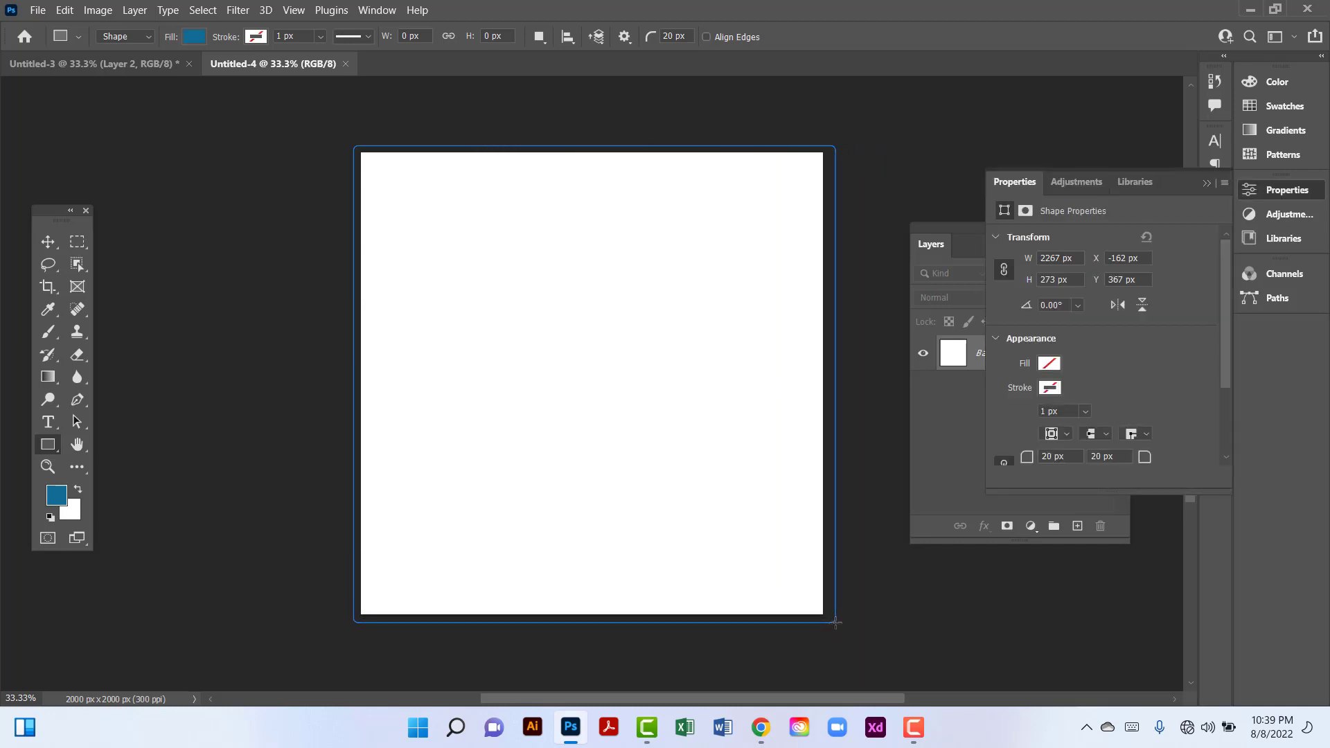
pyautogui.click(1206, 184)
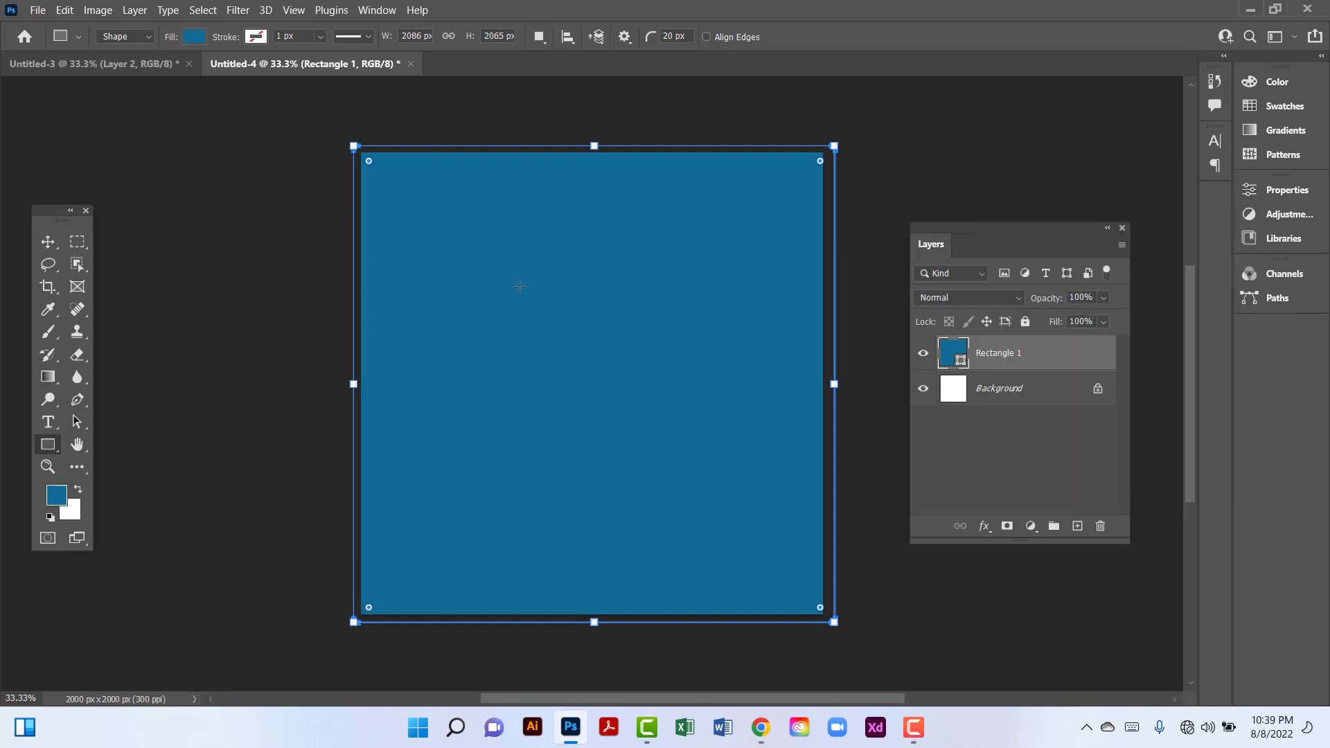
# Set the rectangle's fill colour to 106c94 and lock its layer.
pyautogui.click(193, 40)
pyautogui.click(301, 69)
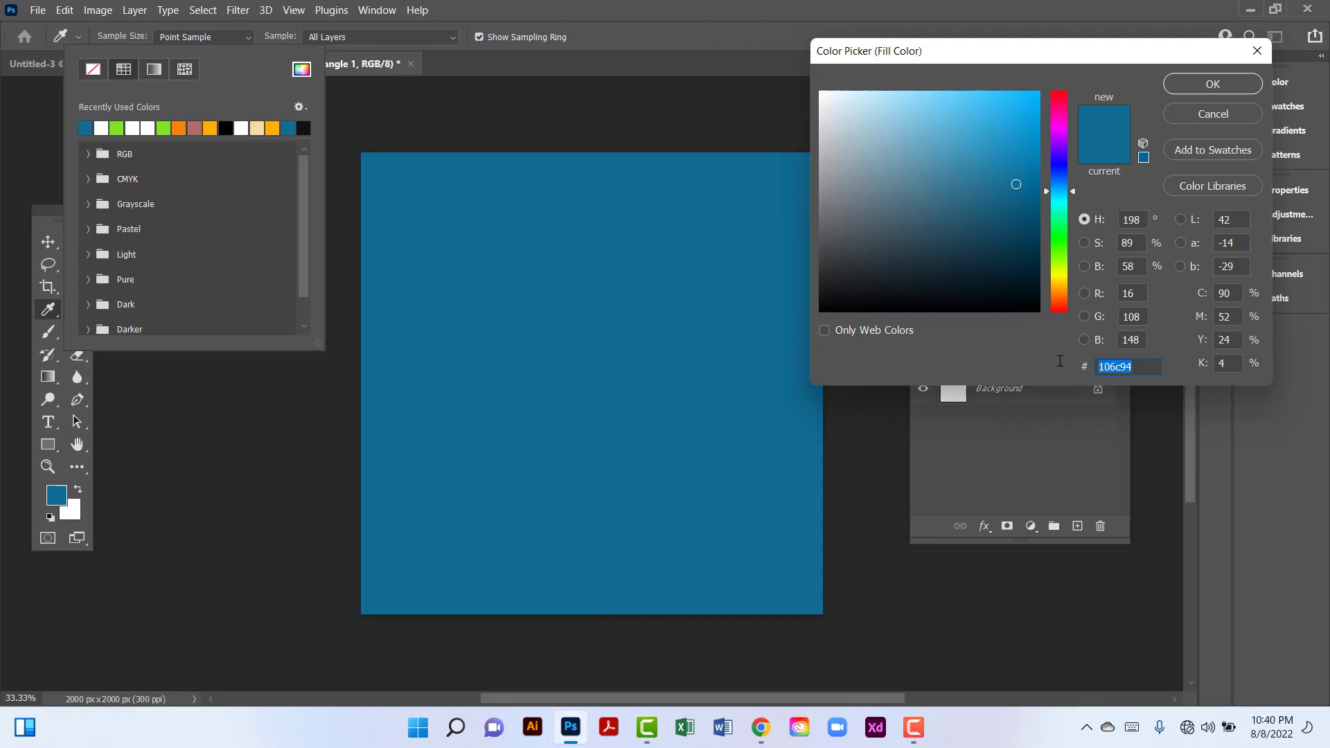
pyautogui.click(1245, 83)
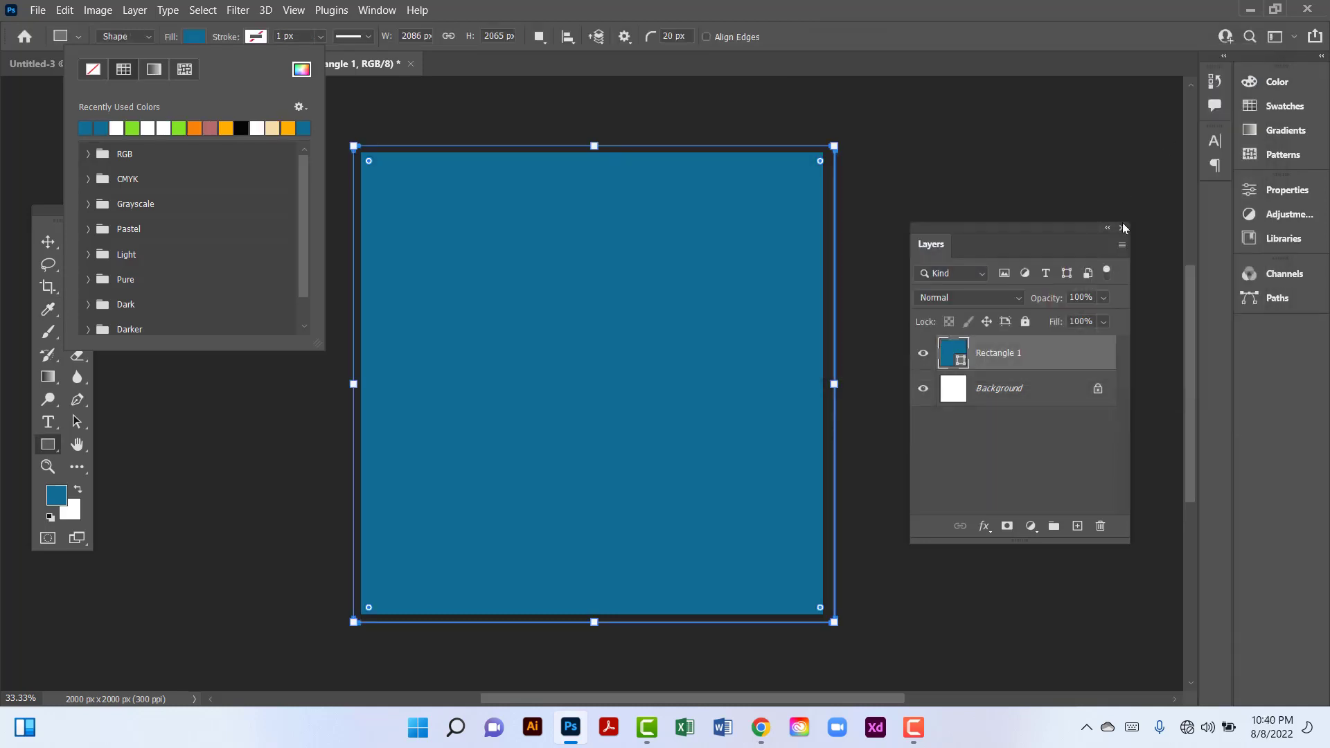
pyautogui.click(1030, 323)
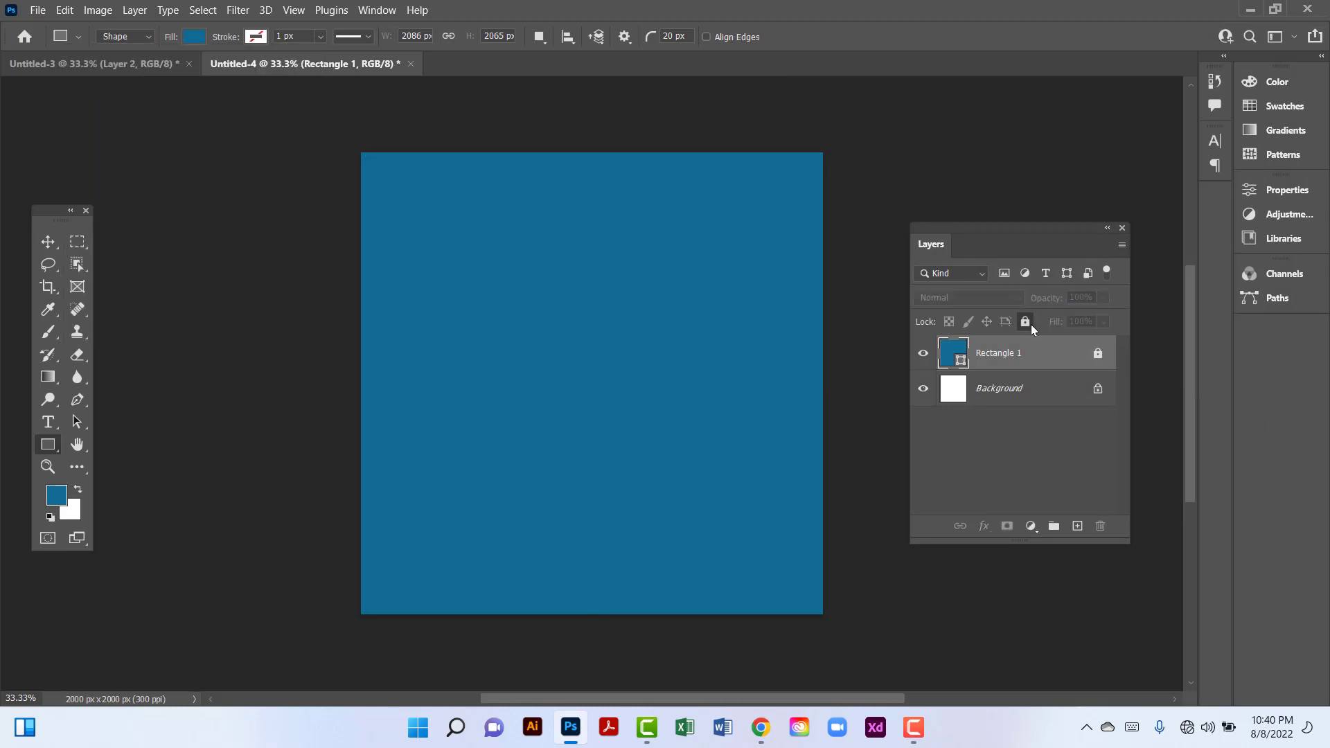
# Draw a circle about 1584 px across over the upper-right part of the canvas with the Ellipse tool.
pyautogui.rightClick(56, 449)
pyautogui.click(118, 462)
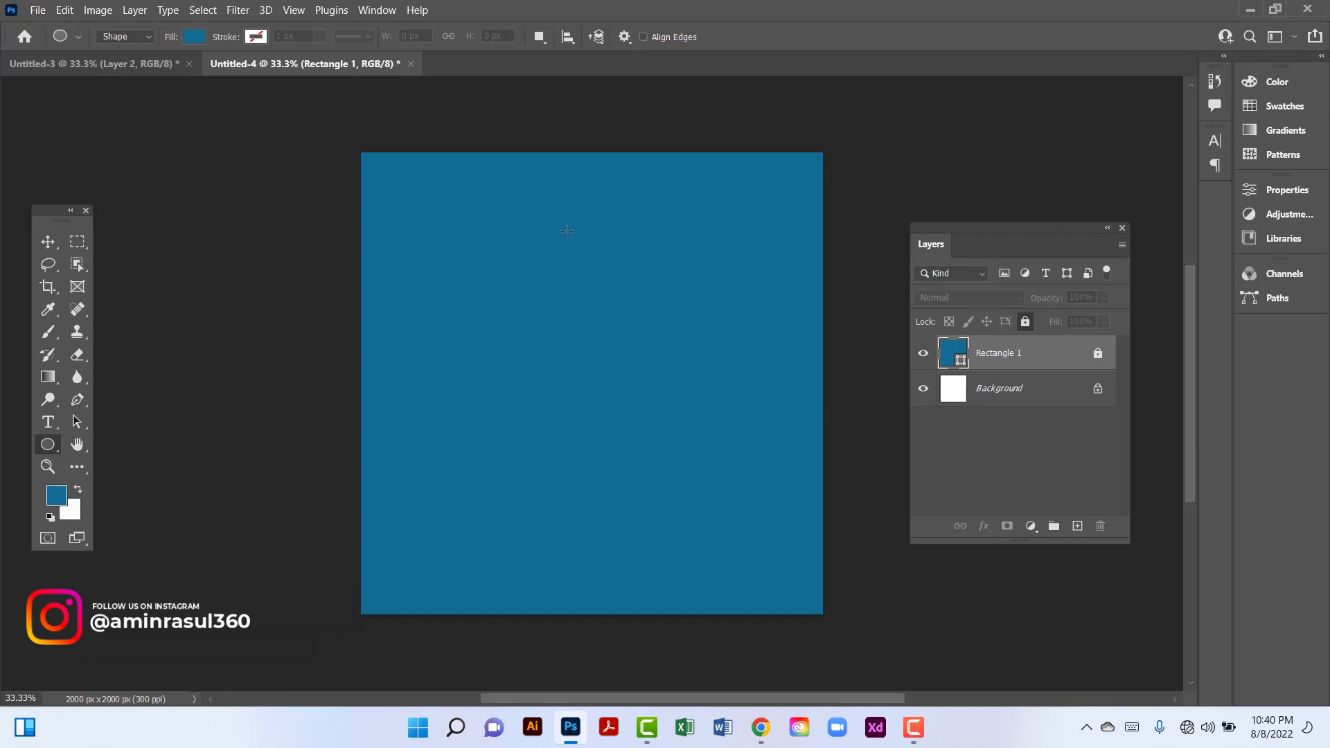
pyautogui.moveTo(690, 183); pyautogui.dragTo(892, 359)
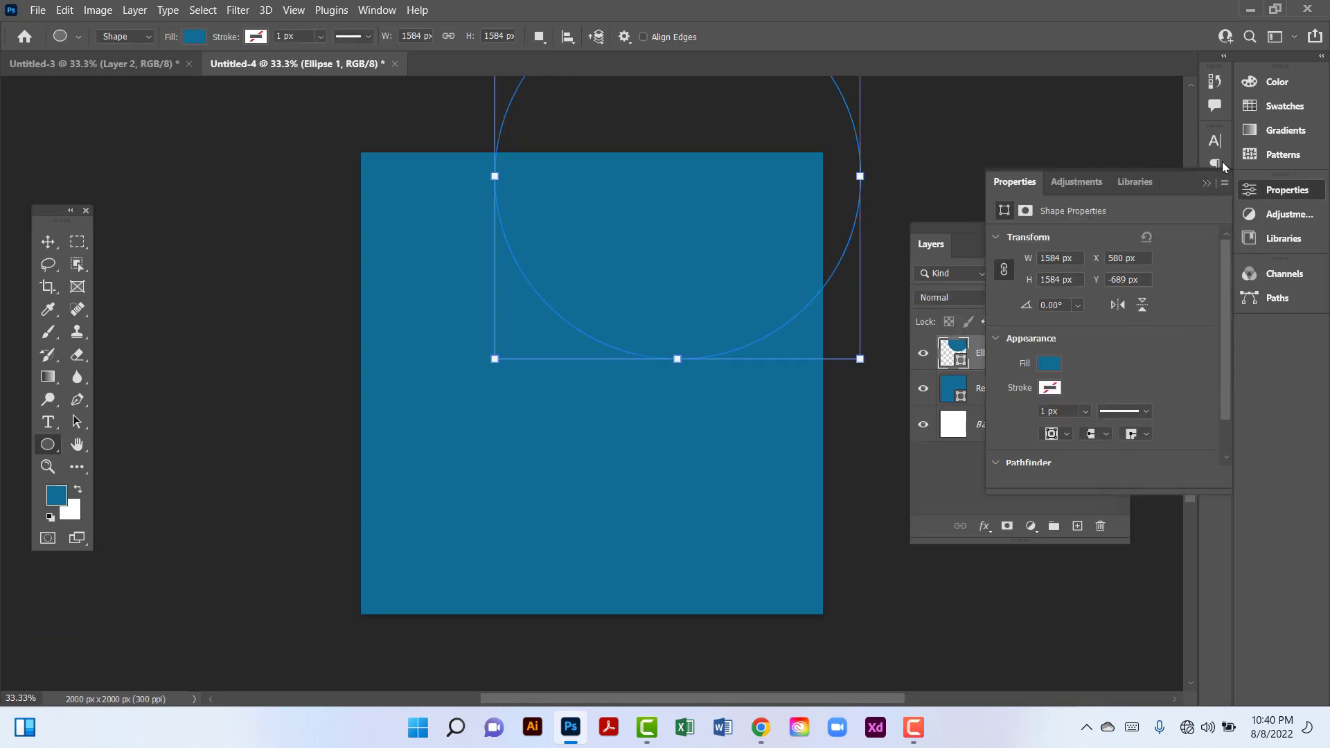
pyautogui.click(1207, 184)
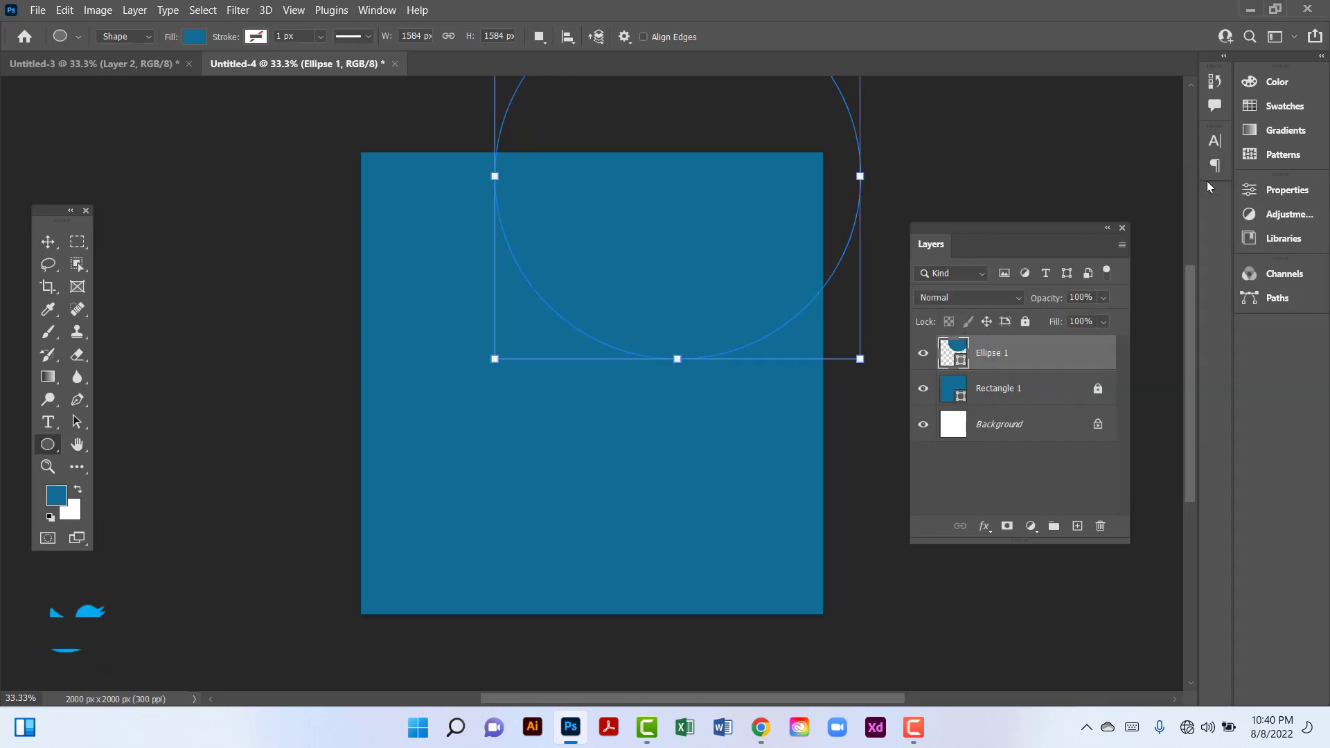
# Change the circle's fill colour to white, ffffff.
pyautogui.doubleClick(961, 366)
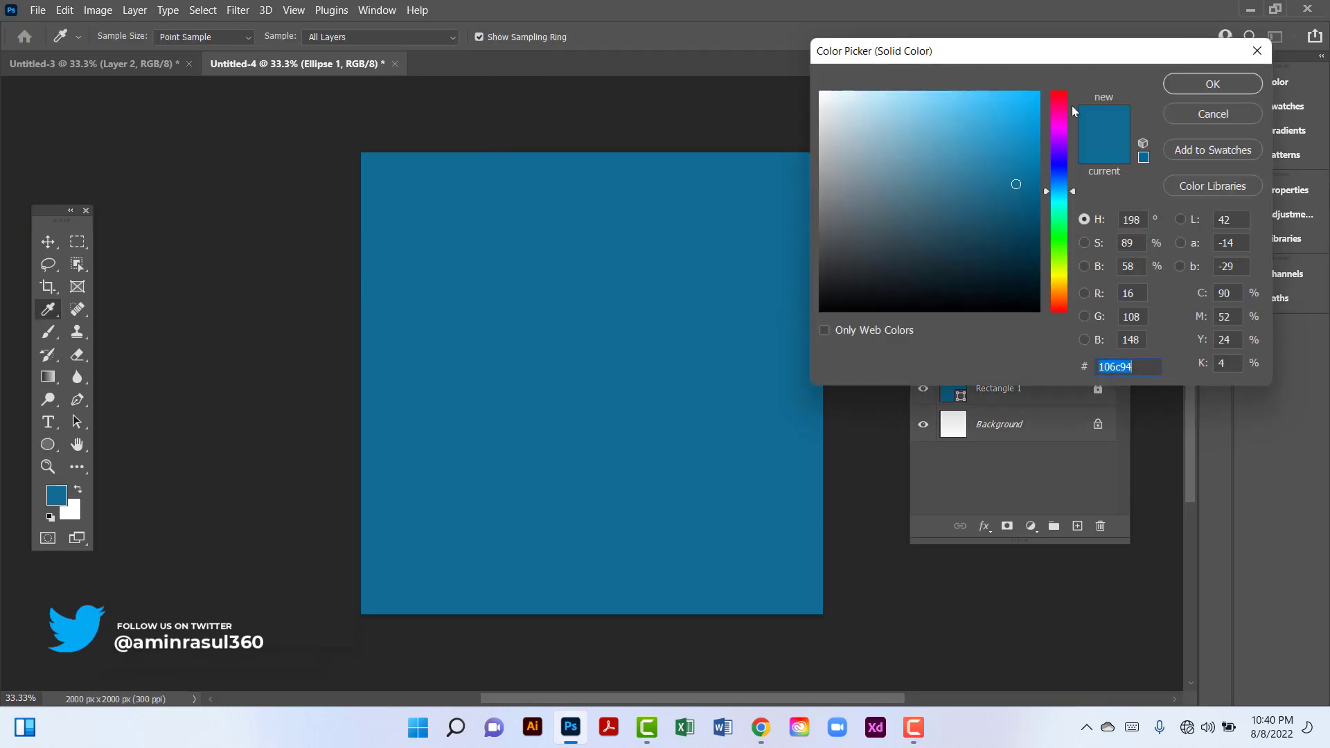
pyautogui.write('ffffff')
pyautogui.click(1213, 83)
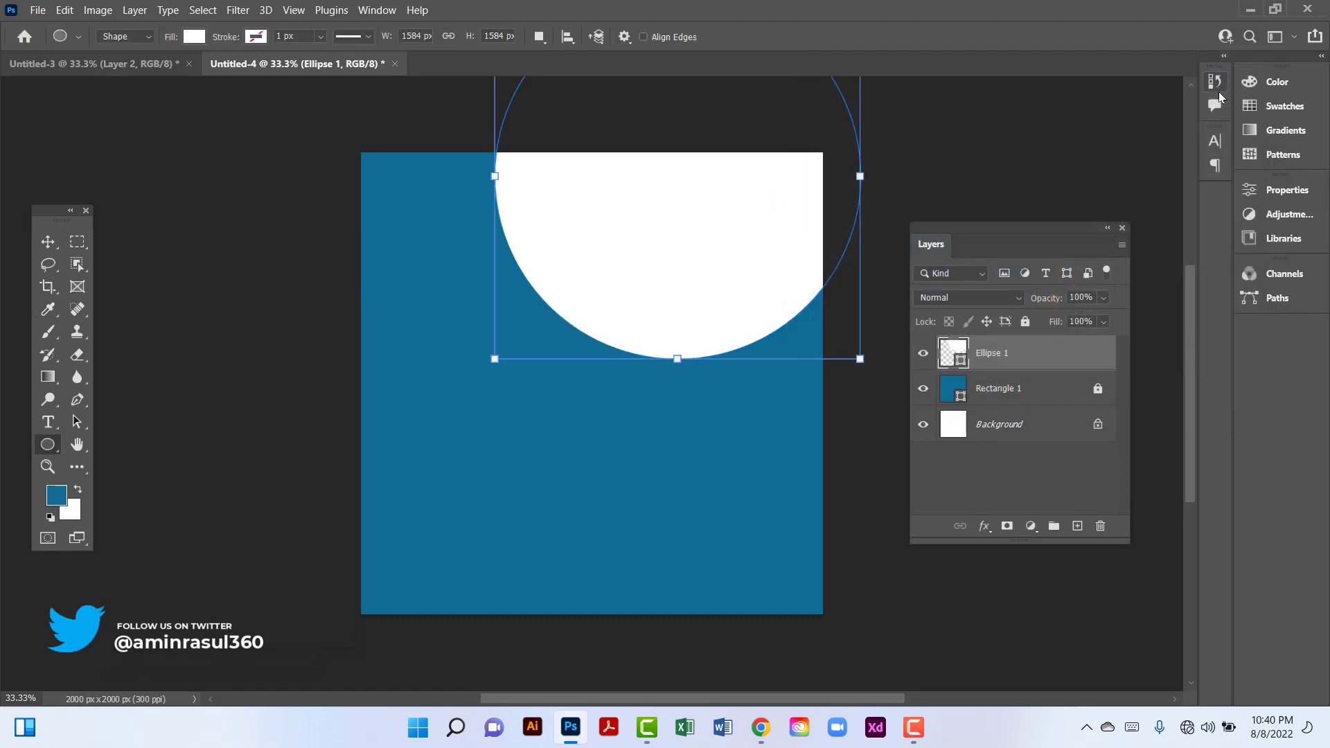
# Scale the white circle to about 92.9% and move it so it runs off the canvas's upper-right corner.
pyautogui.click(64, 11)
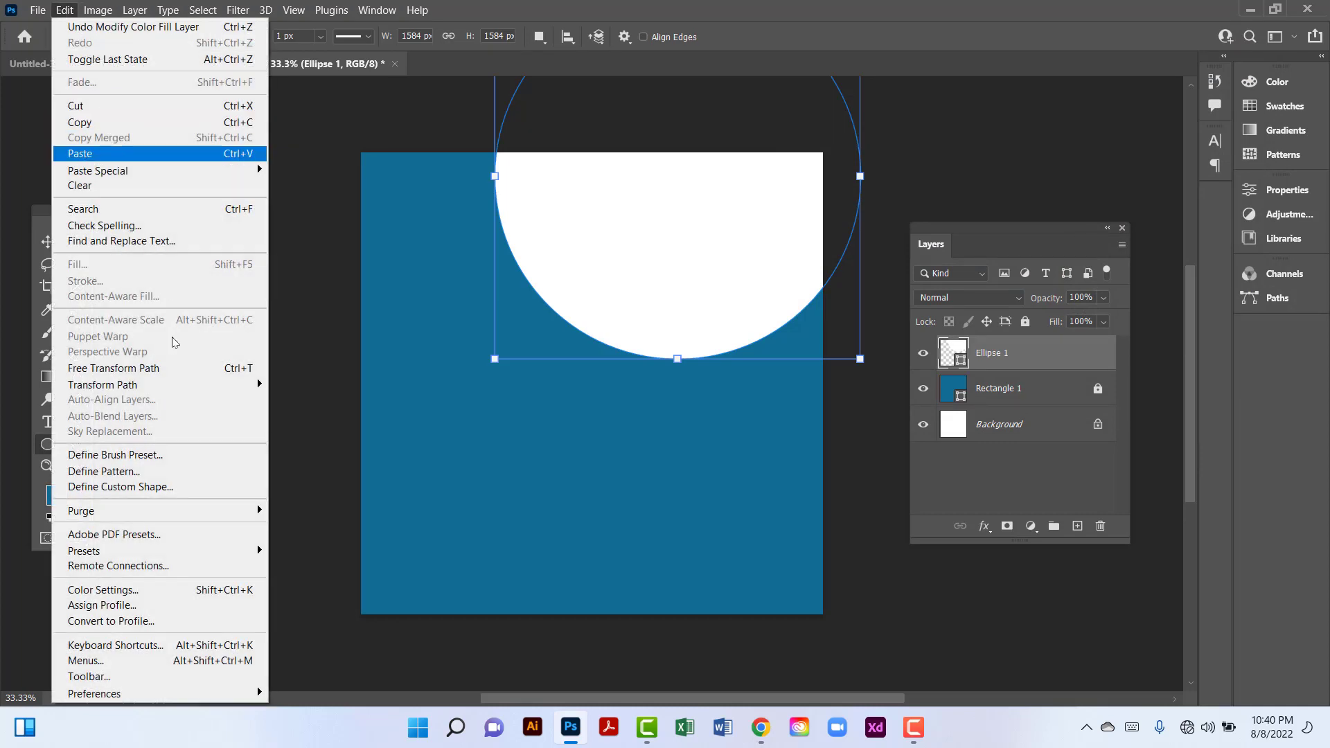
pyautogui.click(164, 372)
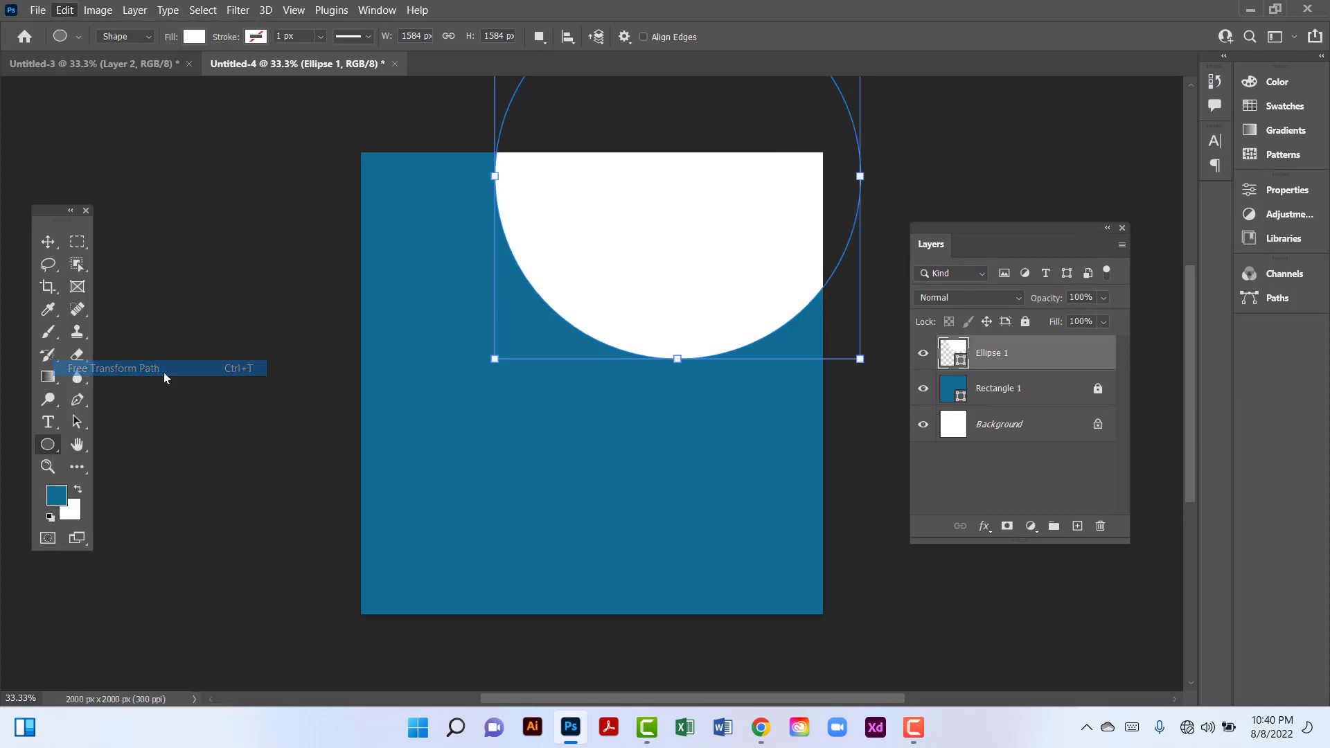
pyautogui.moveTo(861, 358); pyautogui.dragTo(834, 331)
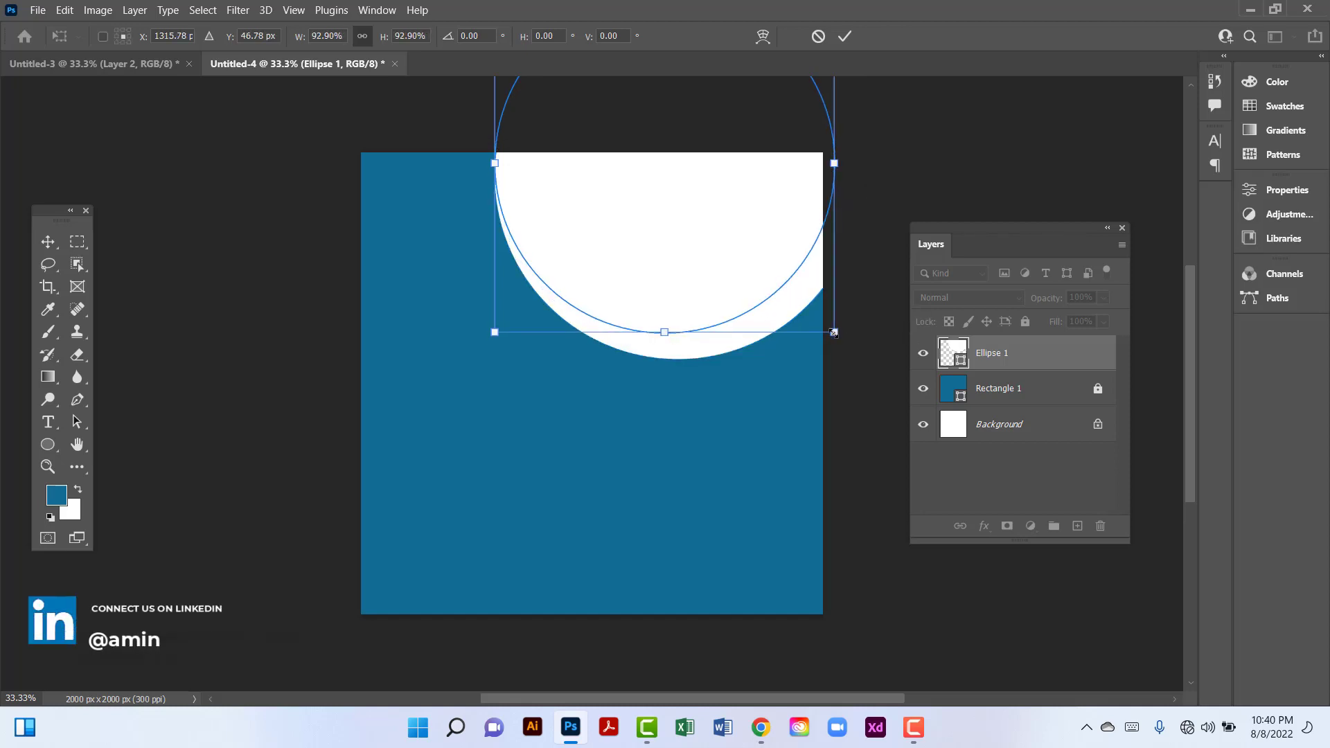
pyautogui.moveTo(770, 291); pyautogui.dragTo(716, 330)
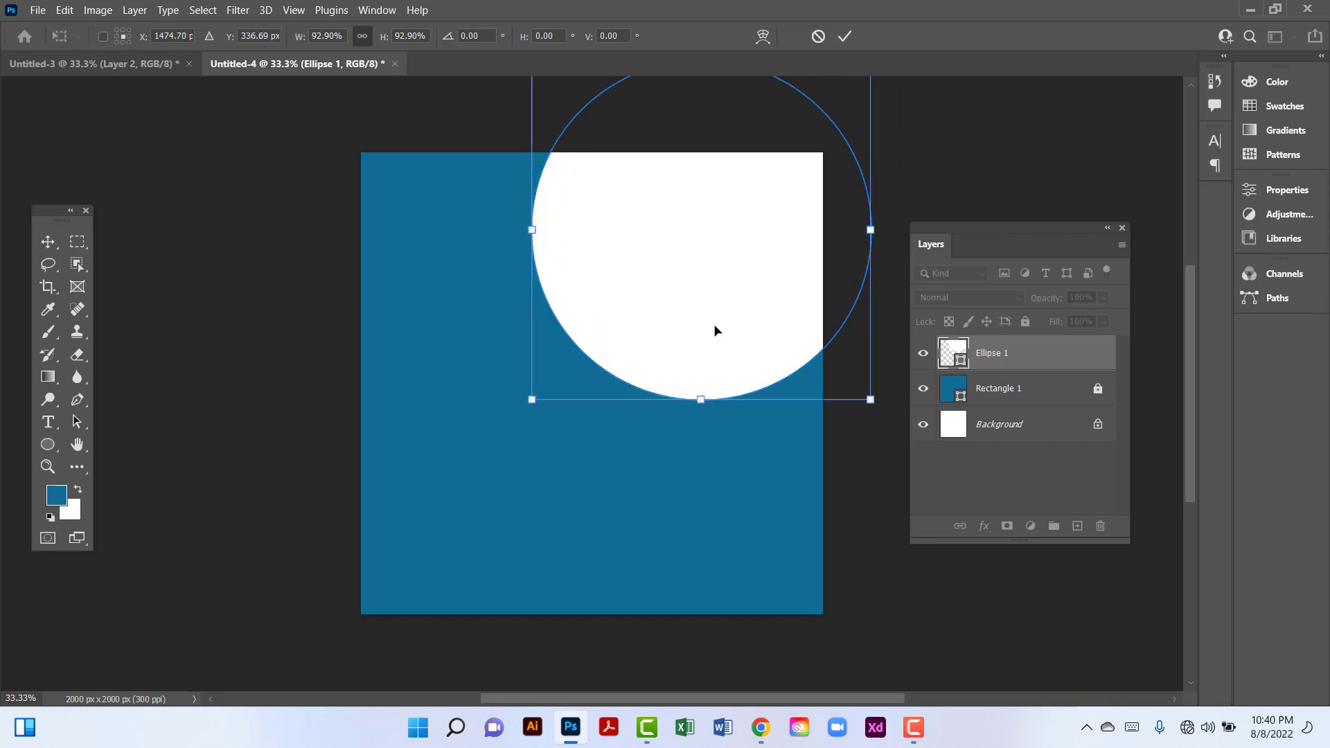
pyautogui.press('Return')
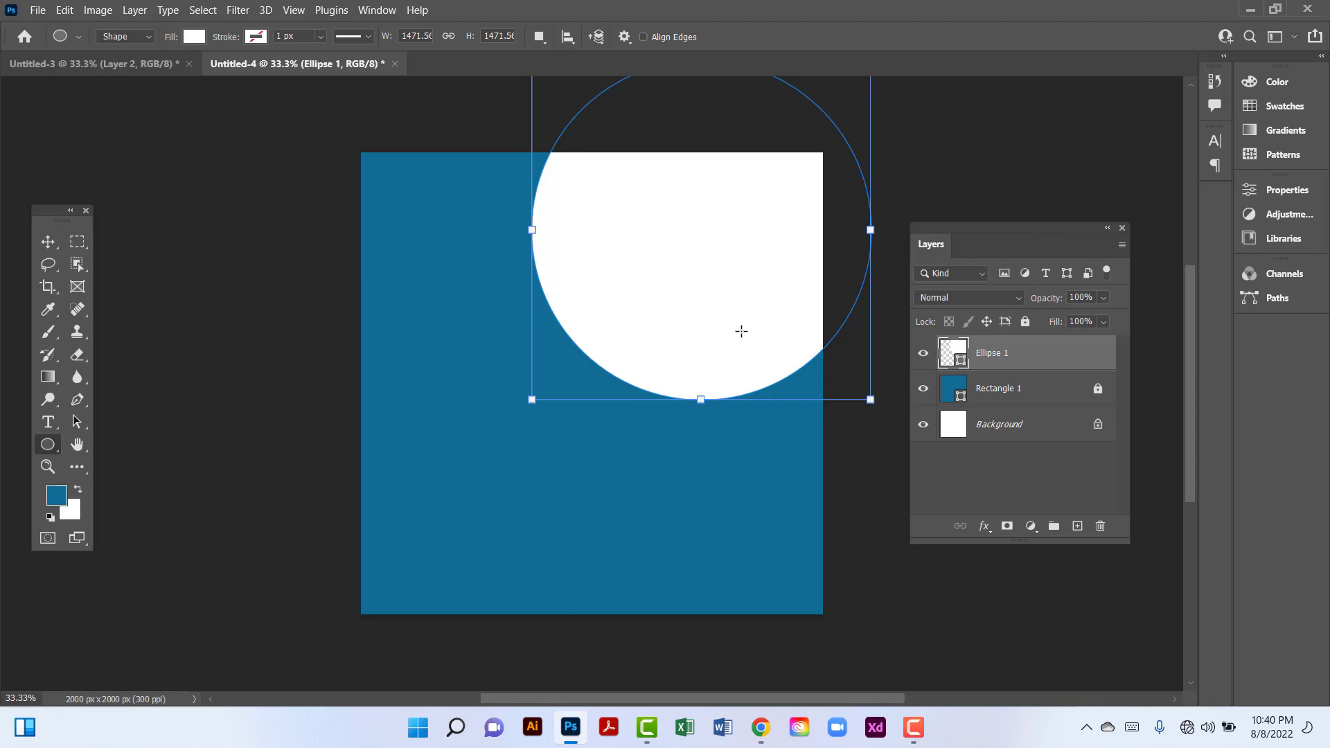
# Duplicate the white circle's layer and recolour the copy pink, db8f8f.
pyautogui.hotkey('ctrl', 'j')
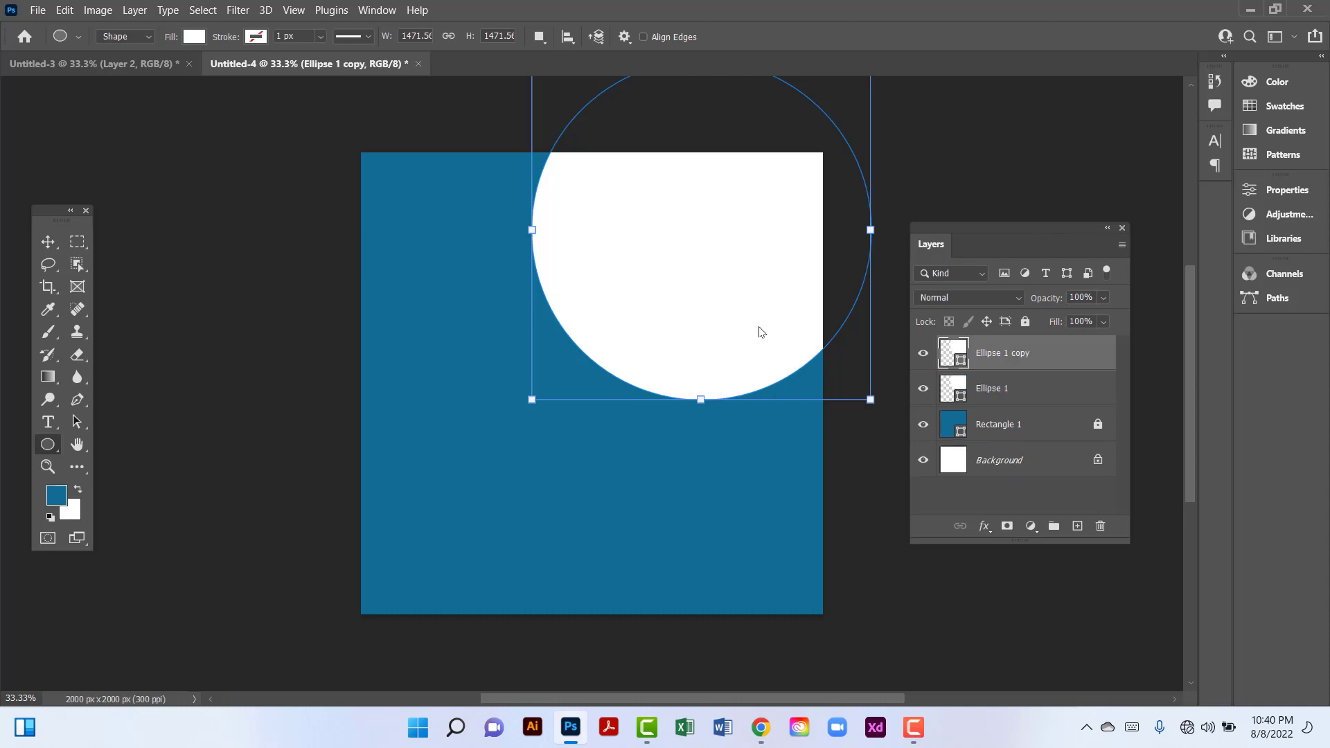
pyautogui.click(854, 342)
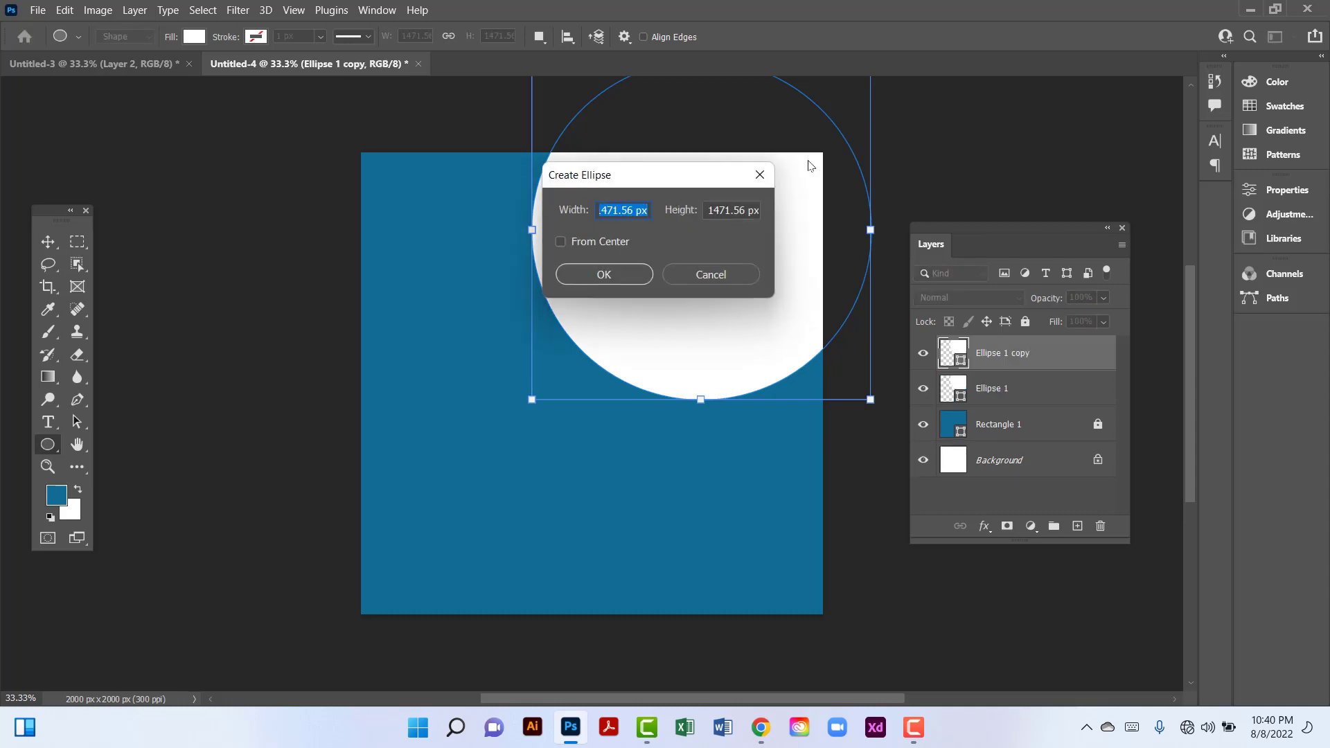
pyautogui.click(759, 174)
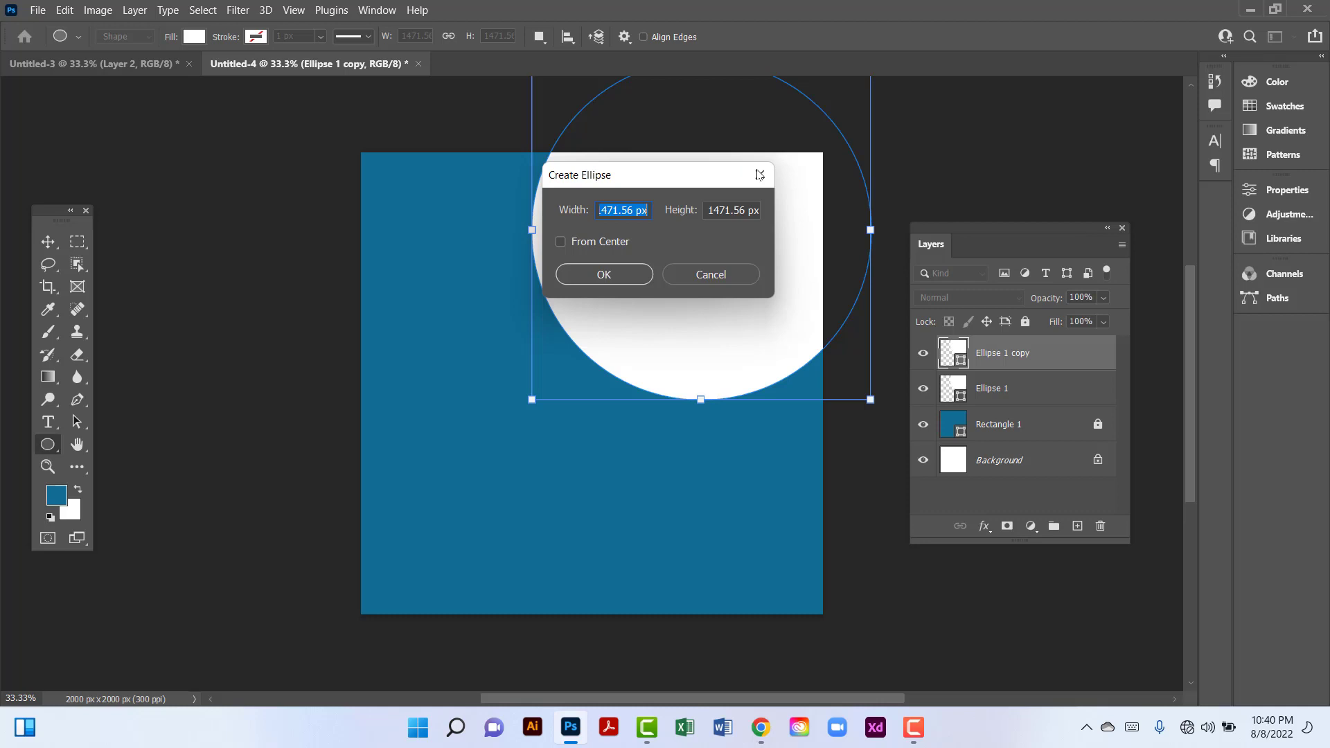
pyautogui.doubleClick(961, 364)
pyautogui.click(895, 140)
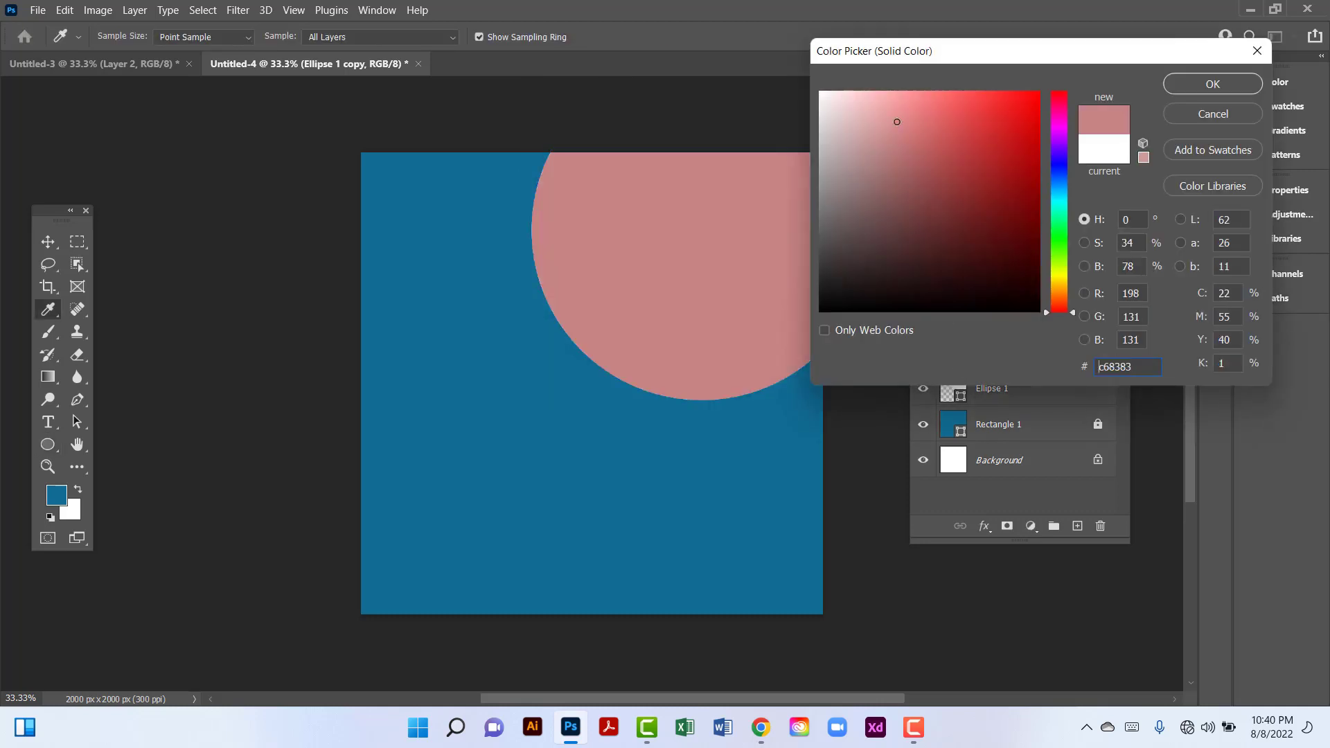
pyautogui.click(897, 122)
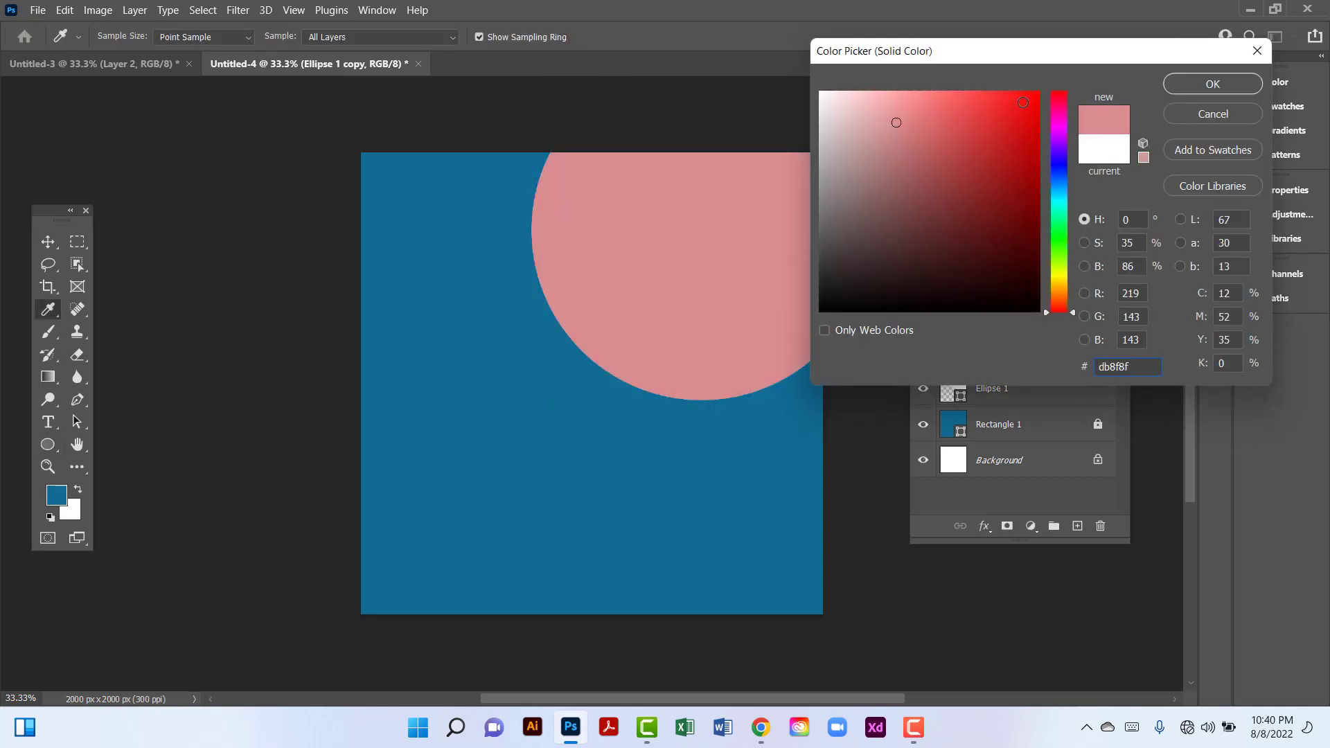
pyautogui.click(1232, 86)
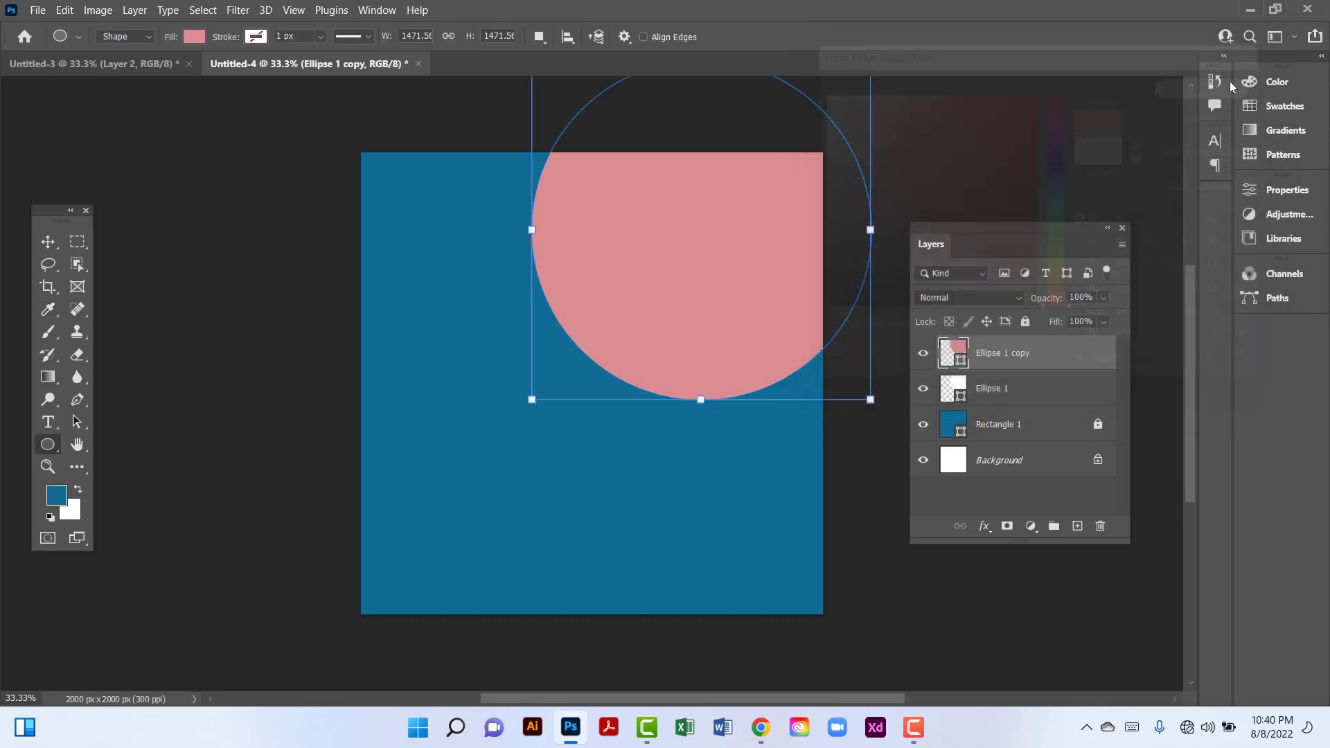
# Offset the pink circle slightly up and to the right, exposing a thin white crescent along its lower-left edge.
pyautogui.click(47, 241)
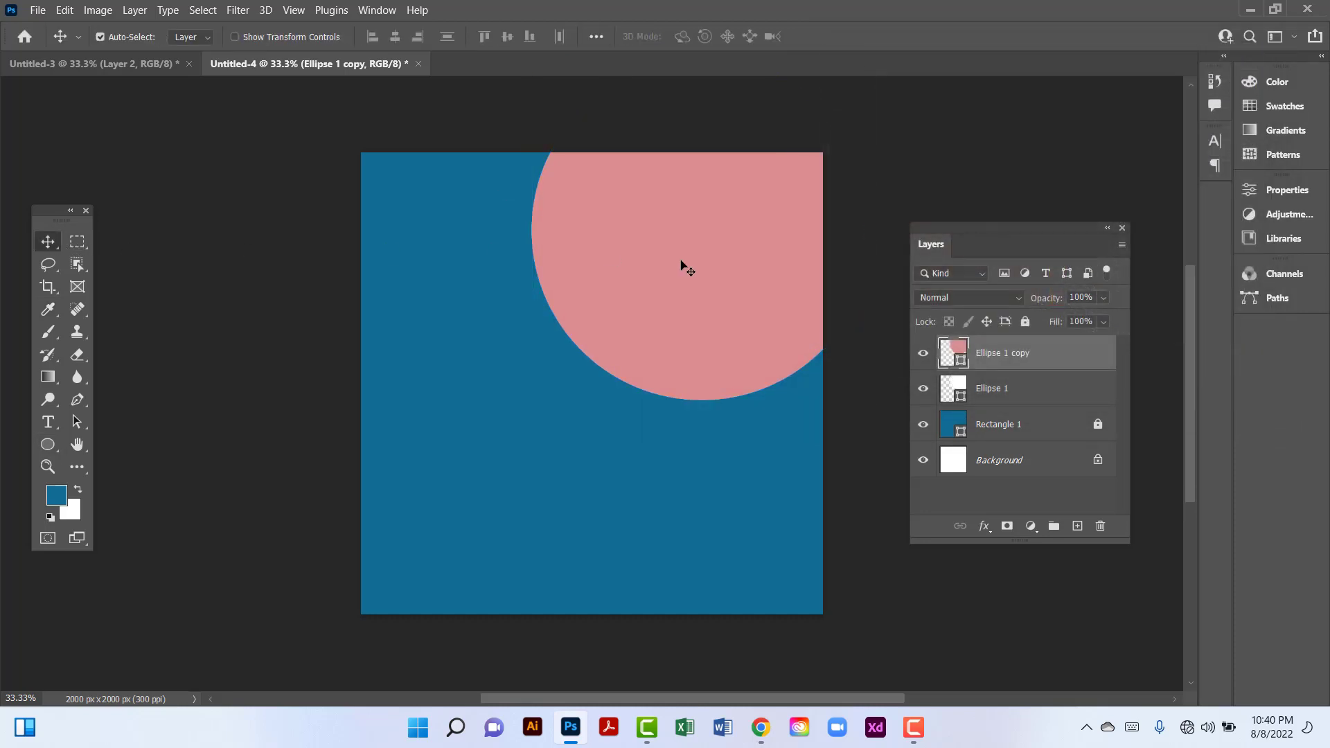
pyautogui.moveTo(686, 268)
pyautogui.mouseDown()
pyautogui.moveTo(701, 252)
pyautogui.moveTo(687, 256)
pyautogui.mouseUp()
pyautogui.press('Right')
pyautogui.press('Right')
pyautogui.press('Up')
pyautogui.press('Up')
pyautogui.press('Up')
pyautogui.press('Up')
pyautogui.press('Up')
pyautogui.press('Up')
pyautogui.press('Up')
pyautogui.press('Up')
pyautogui.press('Up')
pyautogui.press('Up')
pyautogui.press('Up')
pyautogui.press('Up')
pyautogui.press('Up')
pyautogui.press('Up')
pyautogui.press('Up')
pyautogui.press('Up')
pyautogui.press('Up')
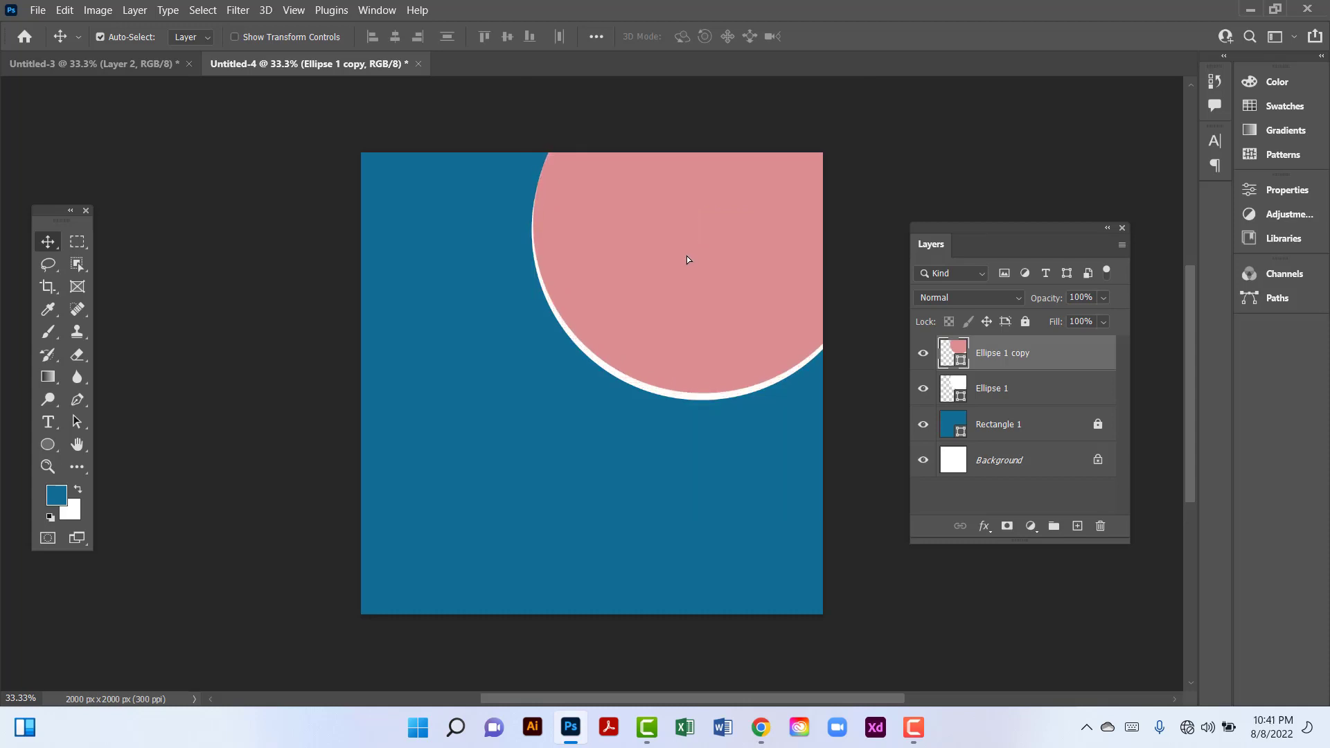
pyautogui.press('Right')
pyautogui.press('Right')
pyautogui.press('Right')
pyautogui.press('Right')
pyautogui.press('Right')
pyautogui.press('Right')
pyautogui.press('Right')
pyautogui.press('Right')
pyautogui.press('Right')
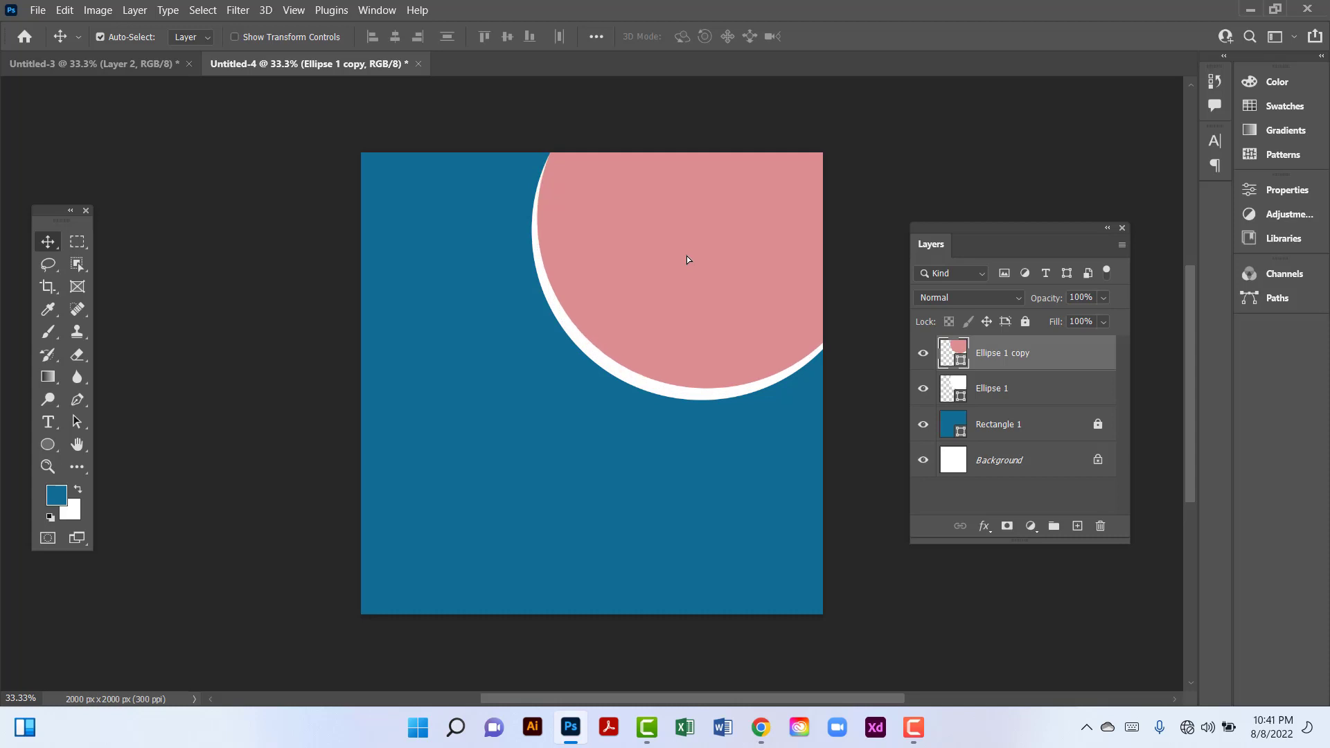
pyautogui.press('Right')
pyautogui.press('Right')
pyautogui.press('Right')
pyautogui.press('Down')
pyautogui.press('Down')
pyautogui.press('Down')
pyautogui.press('Down')
pyautogui.press('Down')
pyautogui.press('Down')
pyautogui.press('Down')
pyautogui.press('Down')
pyautogui.press('Down')
pyautogui.press('Down')
pyautogui.press('Down')
pyautogui.press('Down')
pyautogui.press('Down')
pyautogui.press('Down')
pyautogui.press('Down')
pyautogui.press('Down')
pyautogui.press('Down')
pyautogui.press('Down')
pyautogui.press('Down')
pyautogui.press('Down')
pyautogui.press('Down')
pyautogui.press('Down')
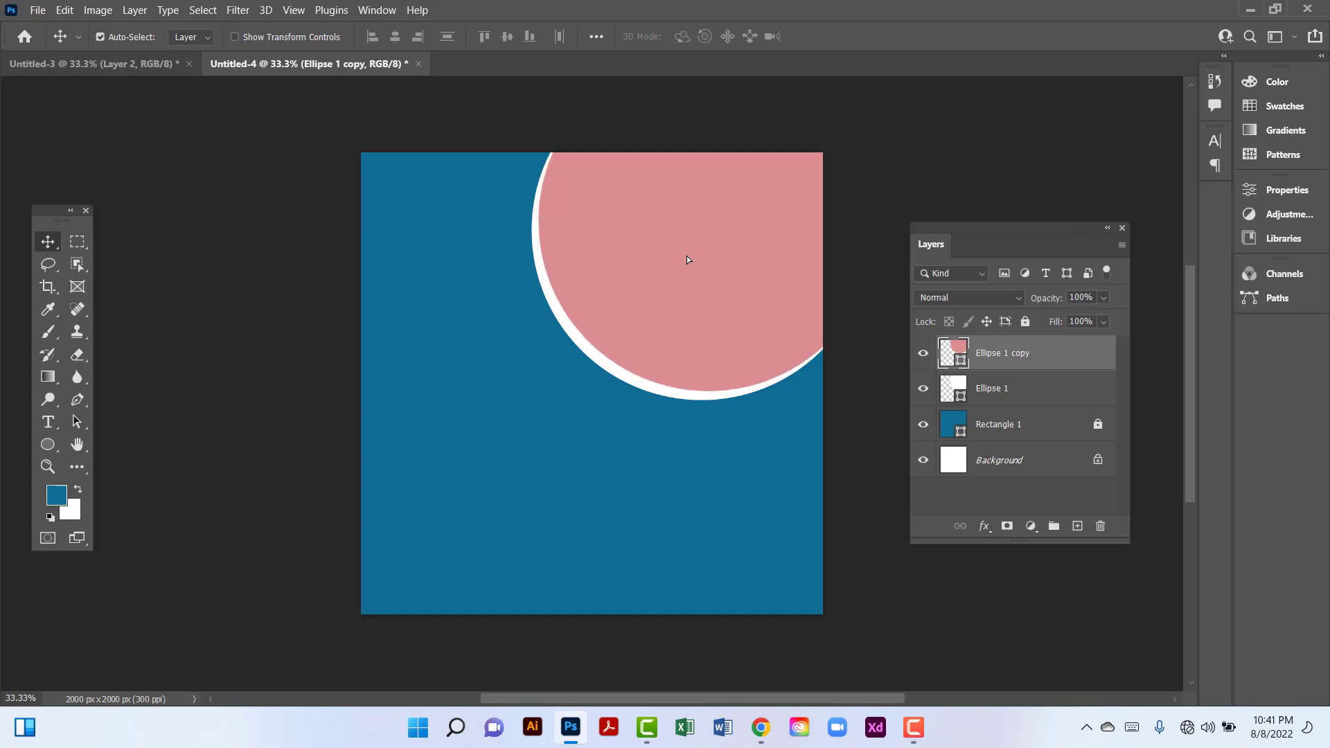
pyautogui.press('Down')
pyautogui.press('Down')
pyautogui.press('Down')
pyautogui.press('Up')
pyautogui.press('Up')
pyautogui.press('Up')
pyautogui.press('Up')
pyautogui.press('Up')
pyautogui.press('Up')
pyautogui.press('Up')
pyautogui.press('Up')
pyautogui.press('Up')
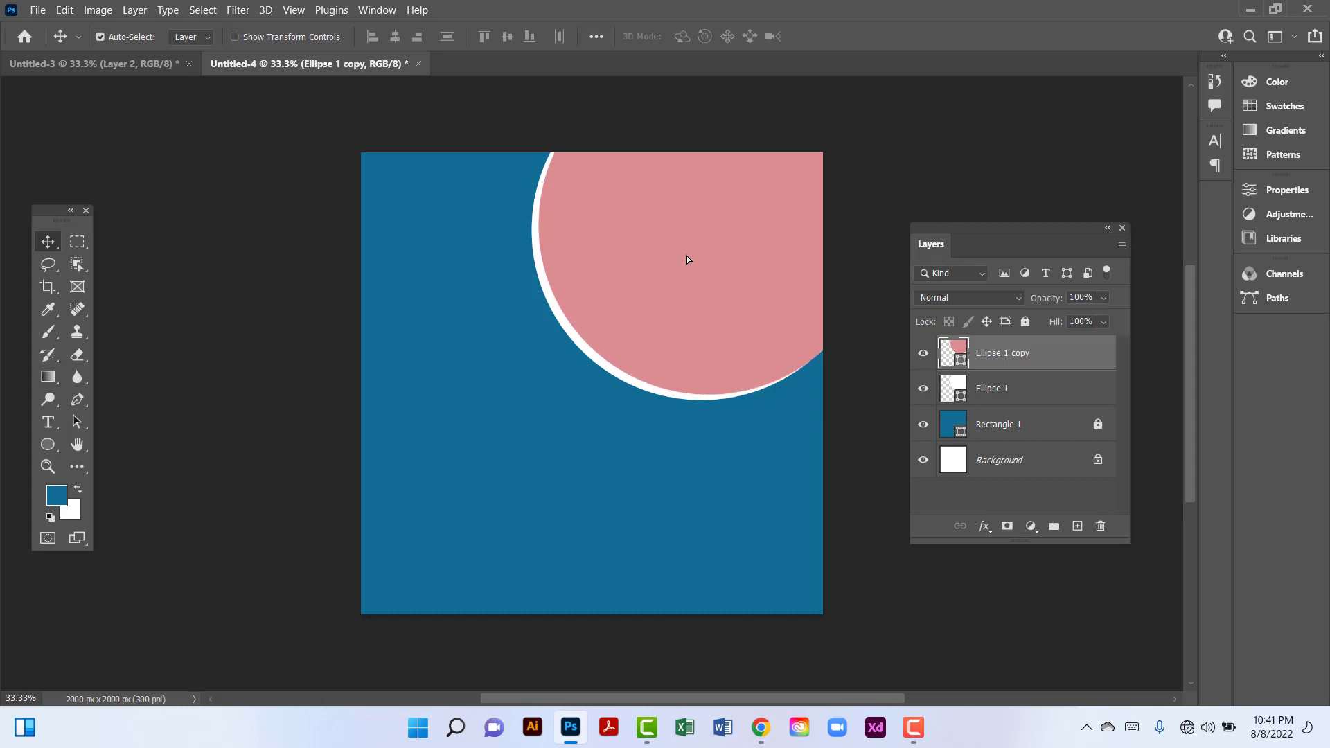
pyautogui.press('Up')
pyautogui.press('Up')
pyautogui.press('Up')
pyautogui.press('Up')
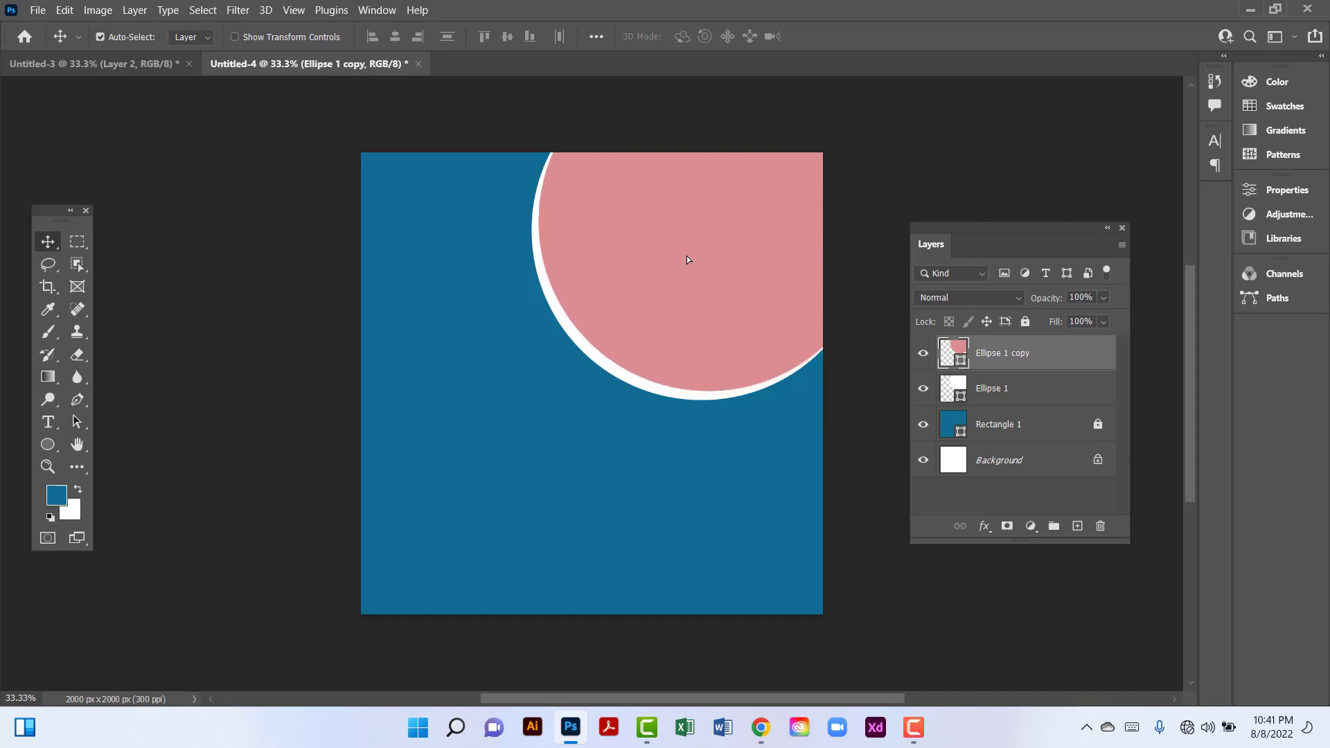
# Bring the photo of the woman in the hat from Untitled-3 into Untitled-4 and stack it above the pink circle.
pyautogui.click(1035, 394)
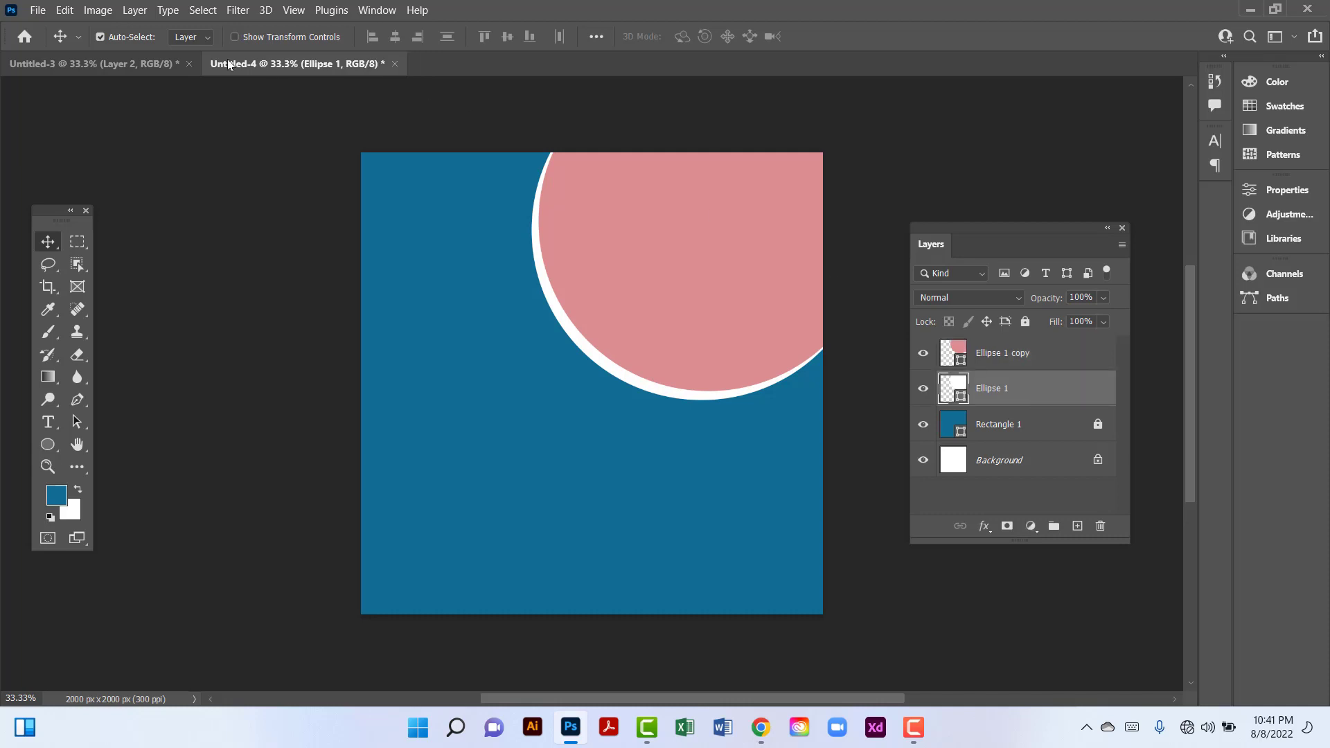
pyautogui.click(130, 61)
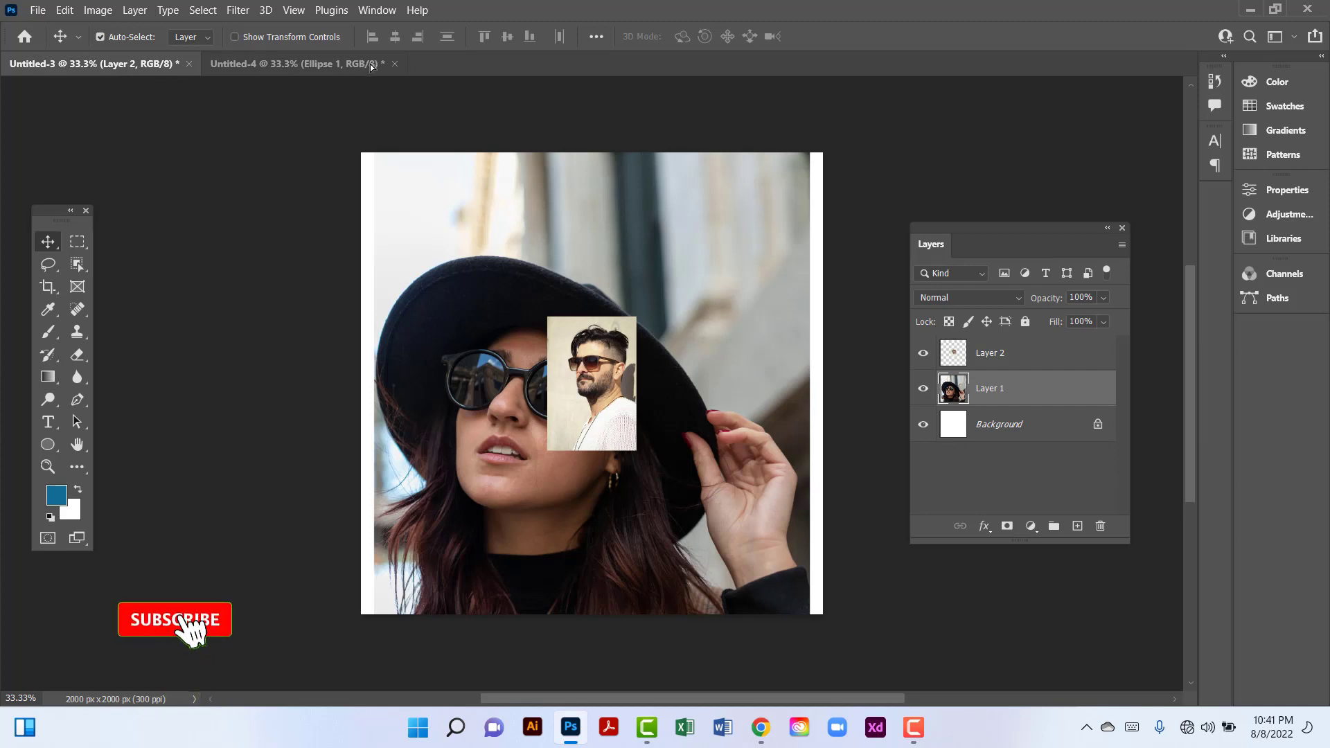
pyautogui.moveTo(450, 178); pyautogui.dragTo(531, 208)
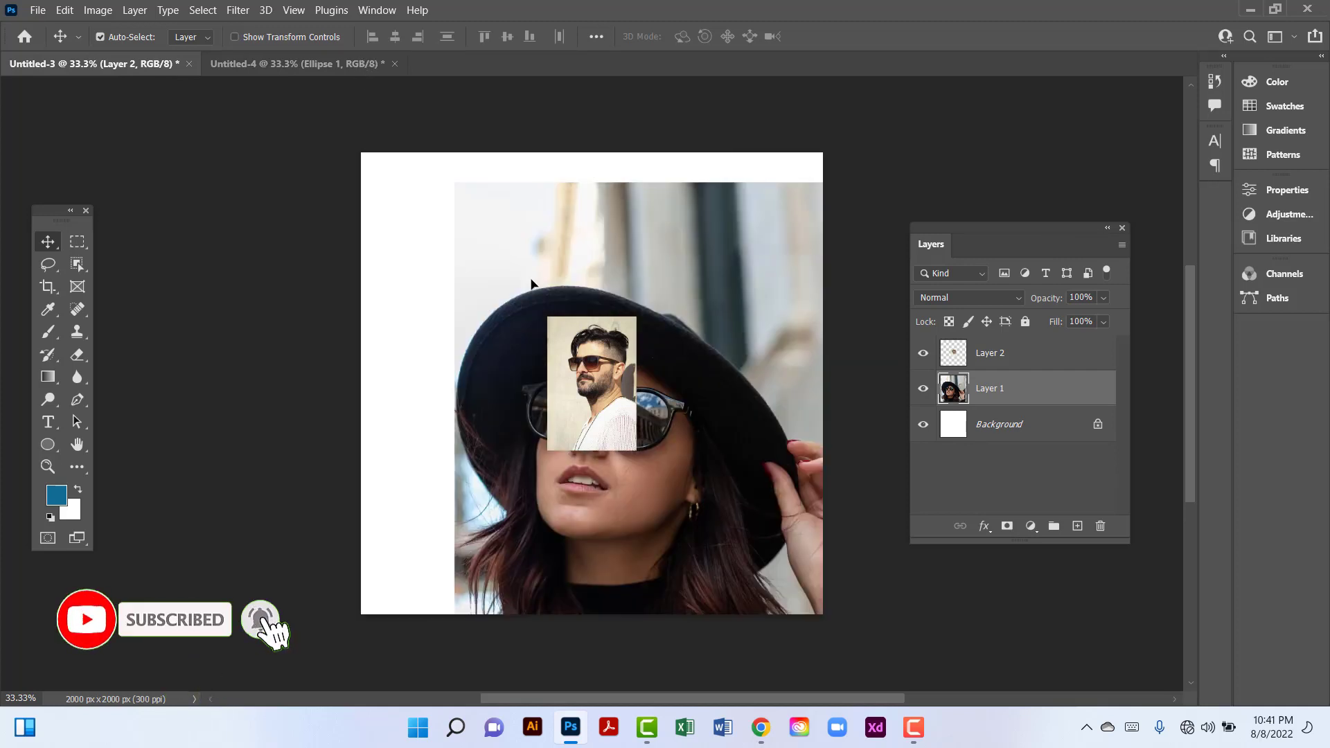
pyautogui.hotkey('ctrl', 'z')
pyautogui.click(298, 63)
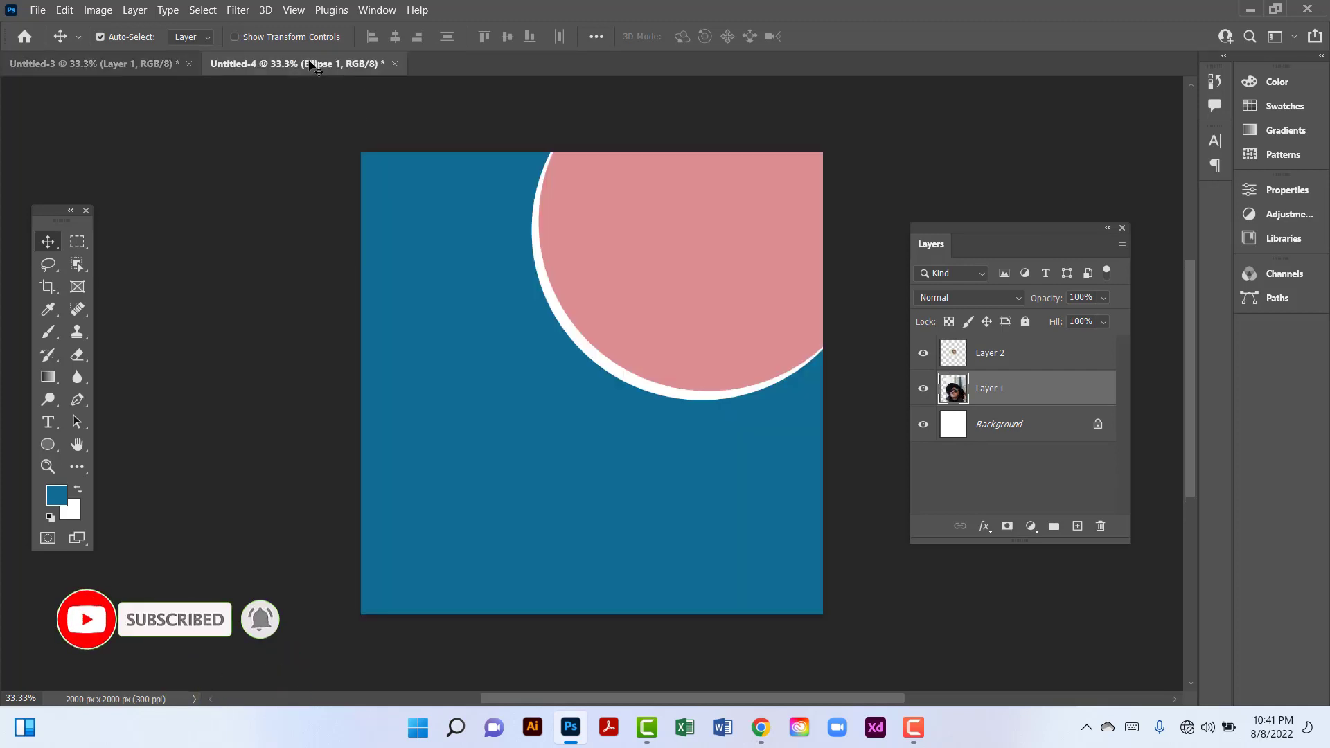
pyautogui.moveTo(678, 355); pyautogui.dragTo(677, 355)
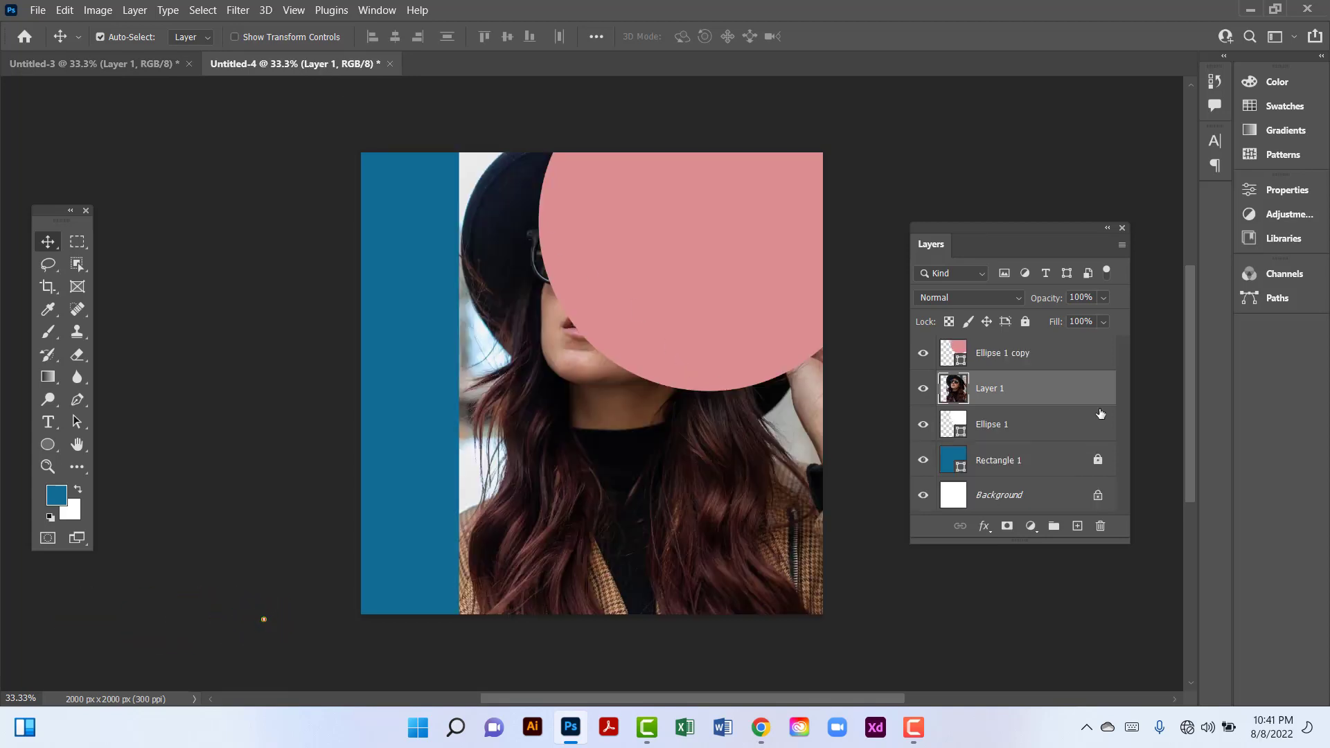
pyautogui.hotkey('ctrl', ']')
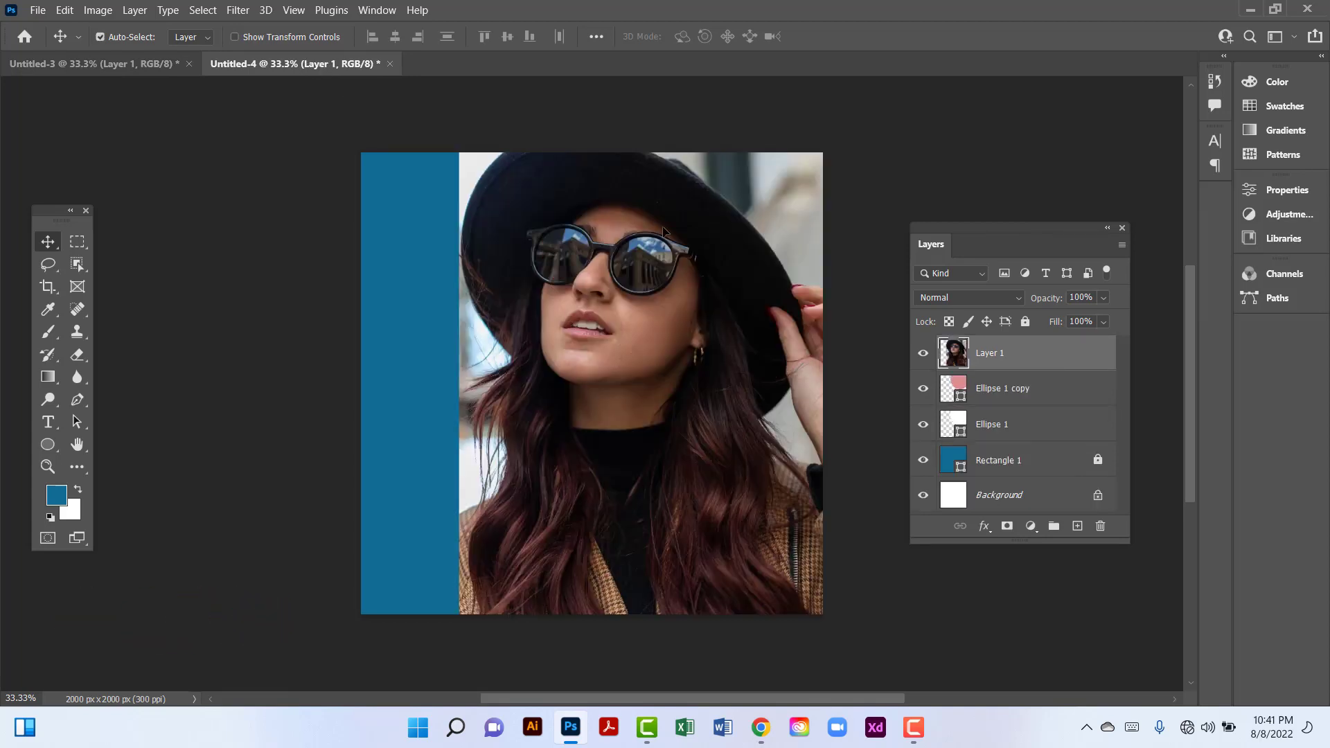
# Scale the woman's photo down to fit over the pink circle and clip it to that circle with a clipping mask.
pyautogui.moveTo(663, 230); pyautogui.dragTo(646, 190)
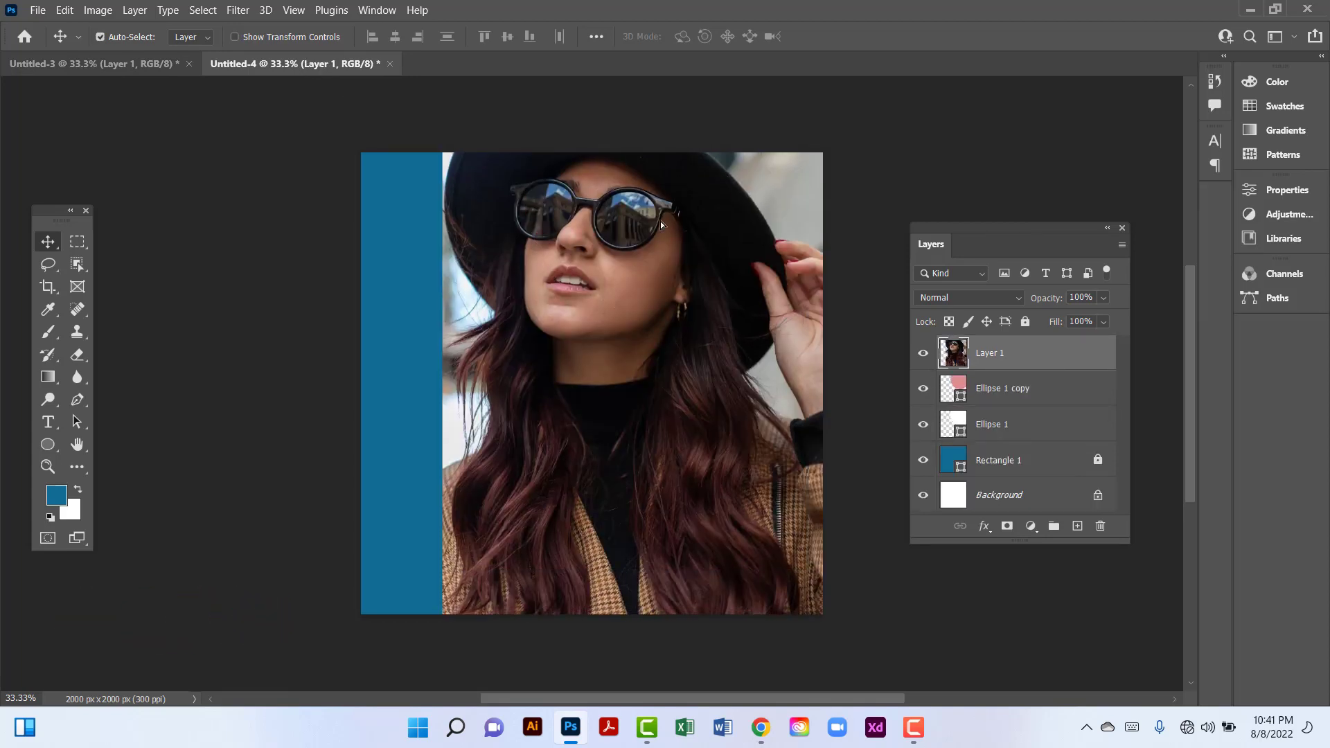
pyautogui.click(64, 11)
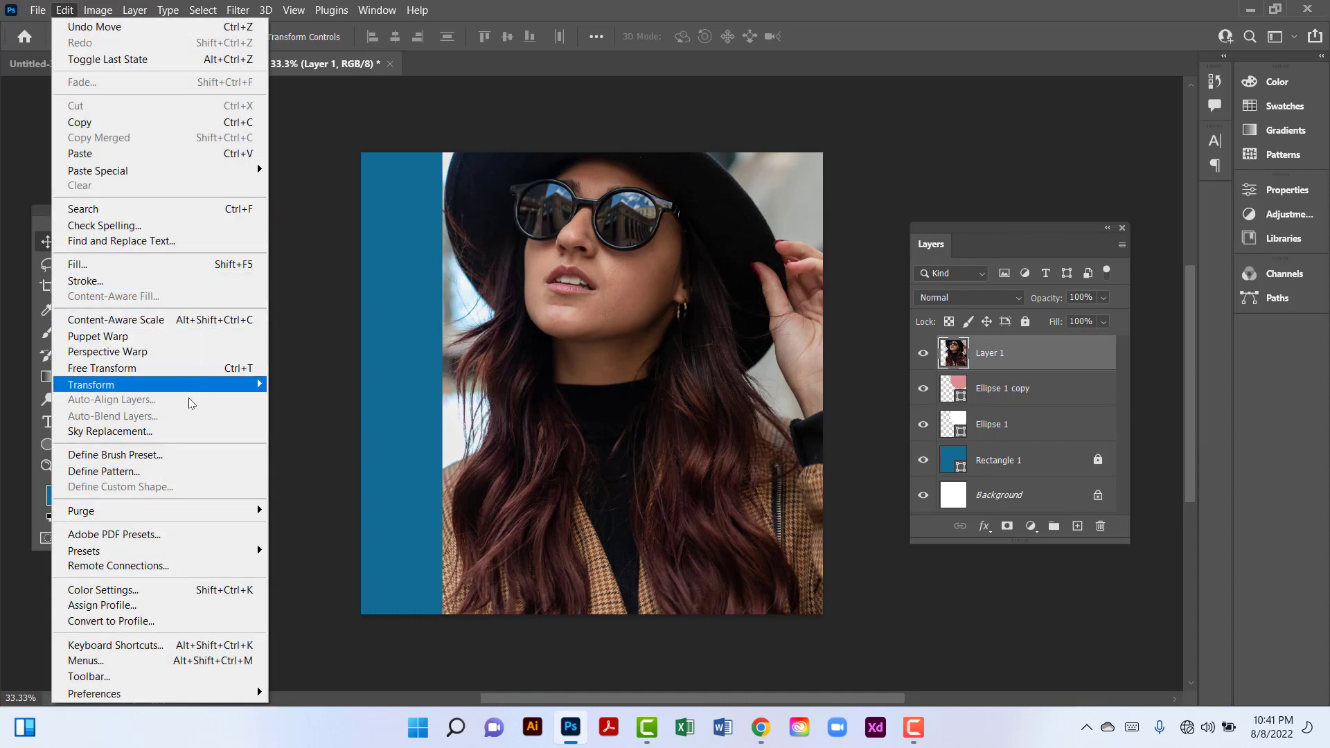
pyautogui.click(192, 367)
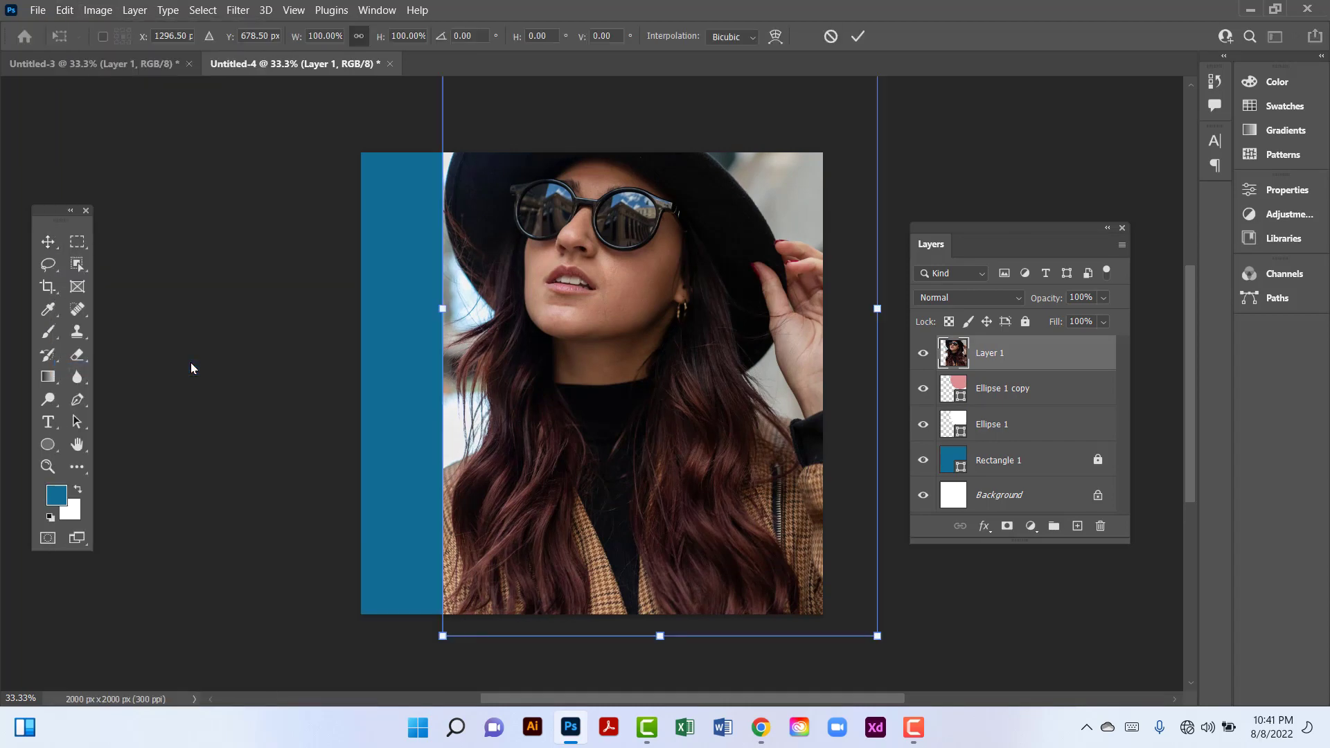
pyautogui.moveTo(878, 309); pyautogui.dragTo(729, 235)
pyautogui.moveTo(587, 352); pyautogui.dragTo(686, 329)
pyautogui.press('Return')
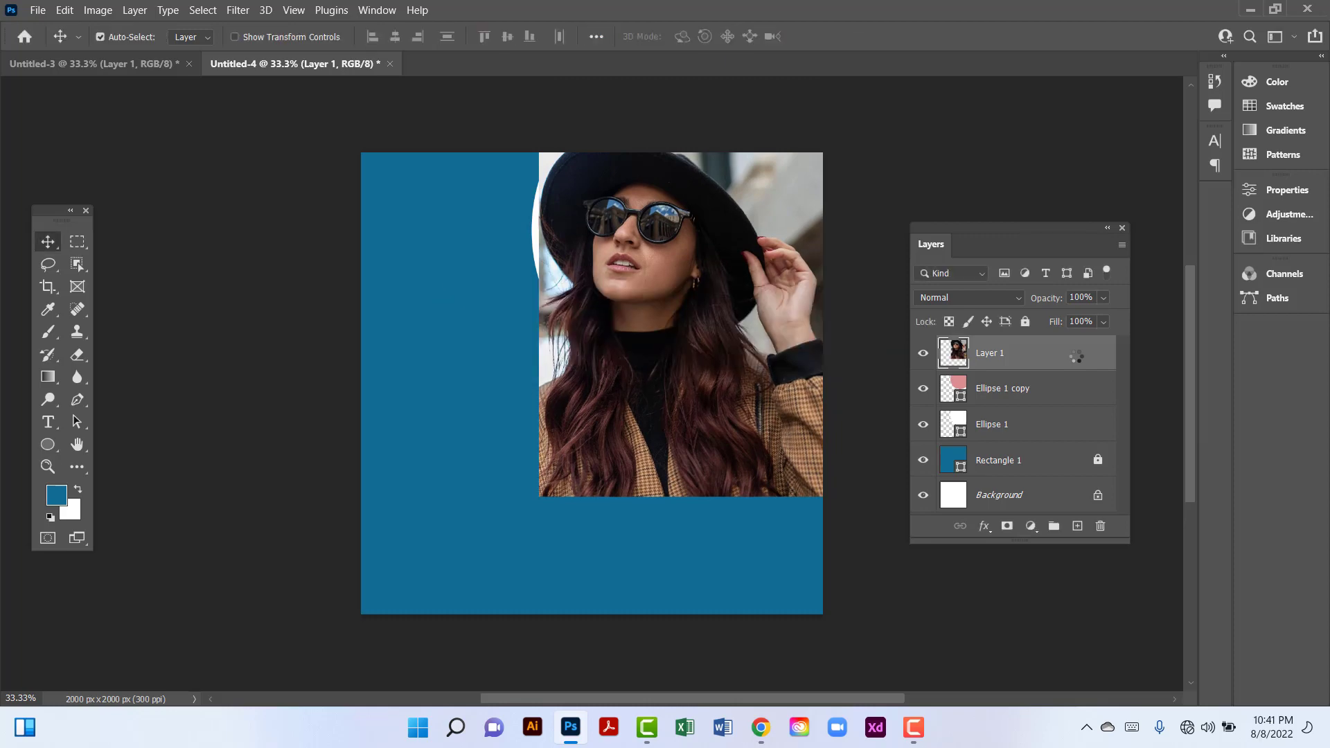
pyautogui.rightClick(1077, 357)
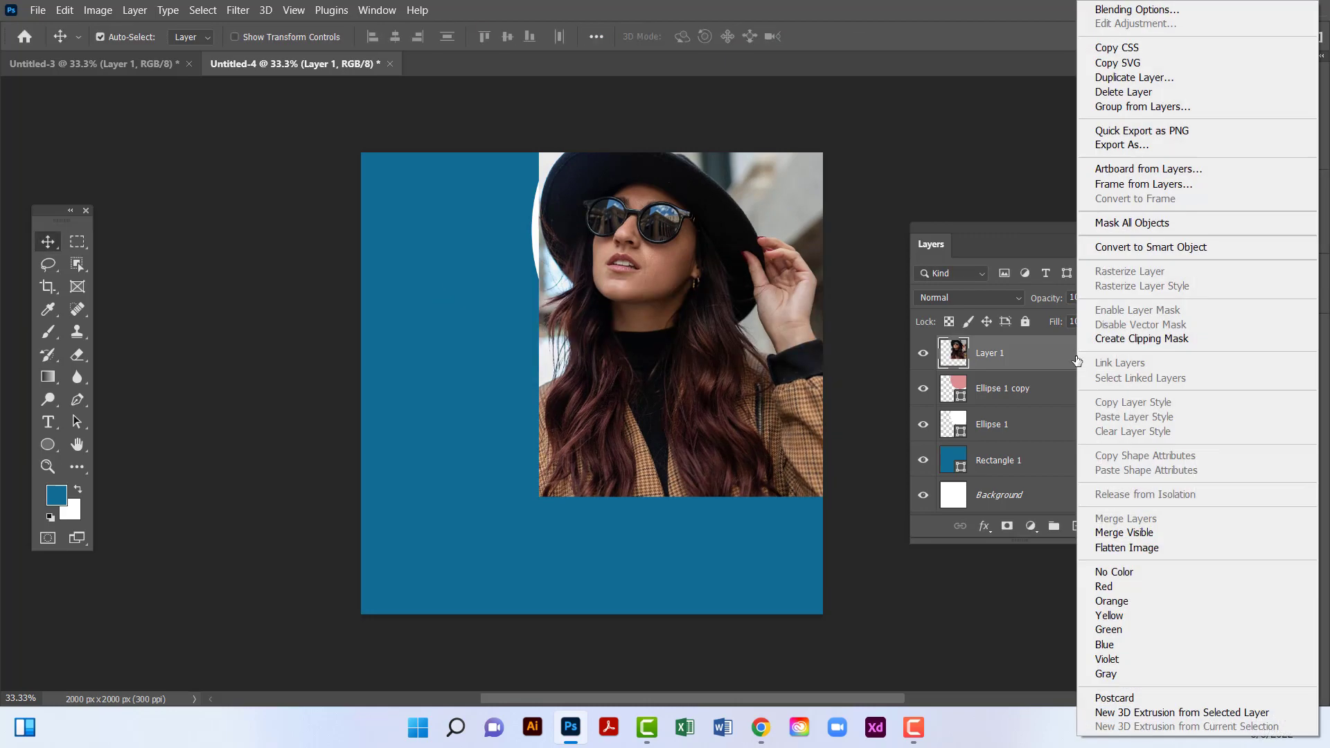
pyautogui.click(1123, 340)
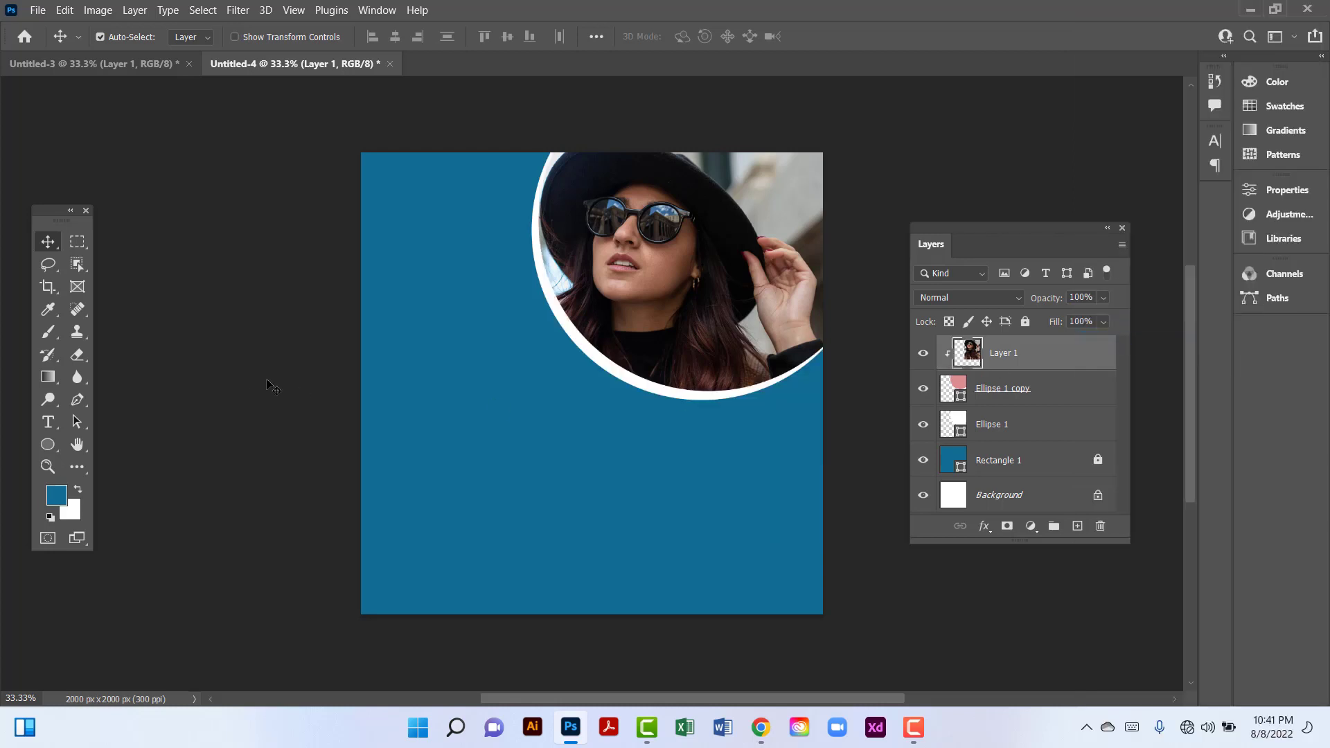
# Draw a circle about 1218 px in diameter in the lower middle of the canvas, overlapping the woman's portrait.
pyautogui.click(47, 444)
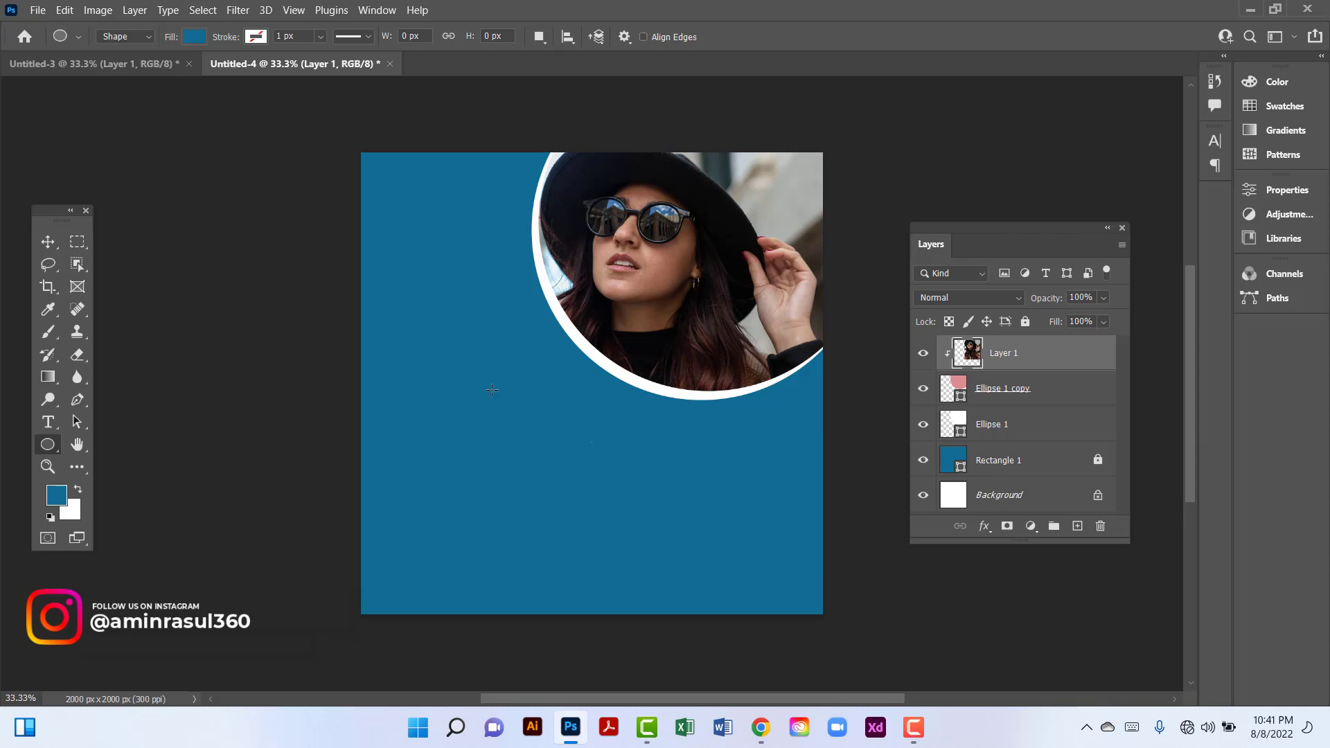
pyautogui.moveTo(492, 390); pyautogui.dragTo(807, 583)
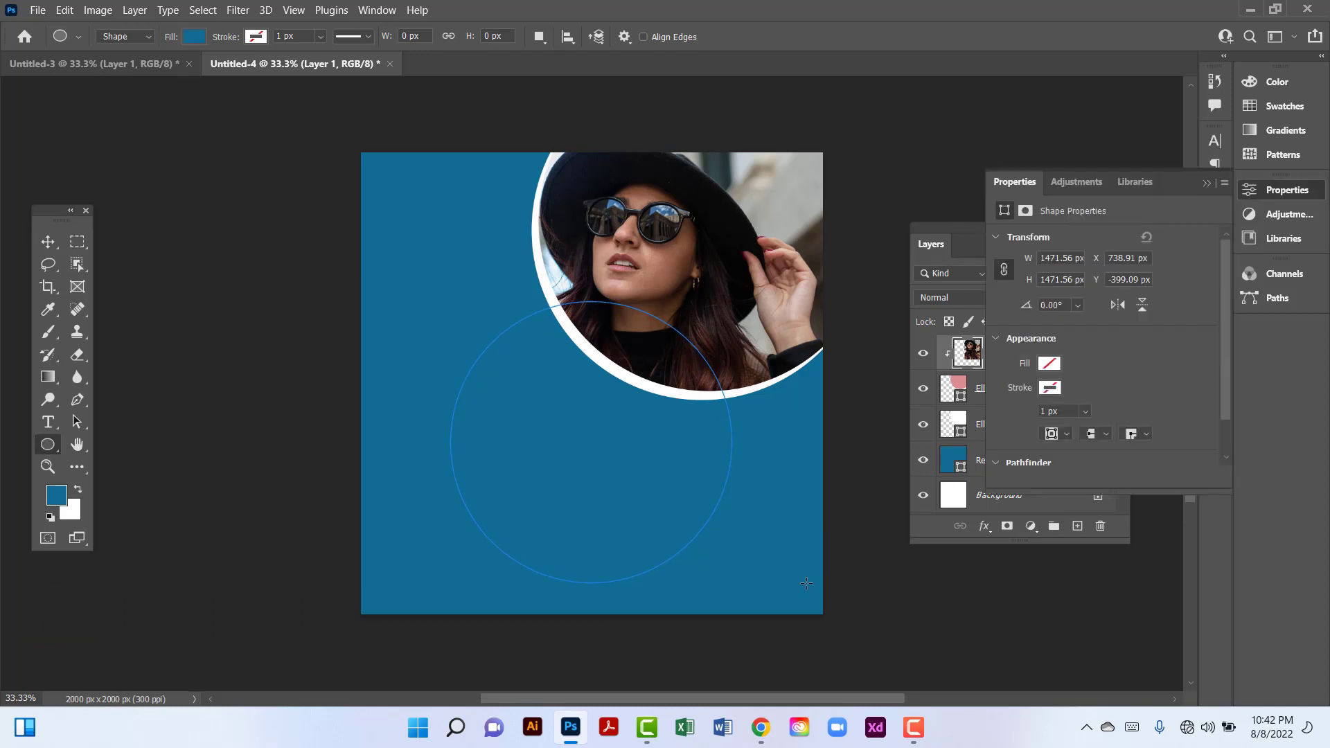
pyautogui.click(1204, 188)
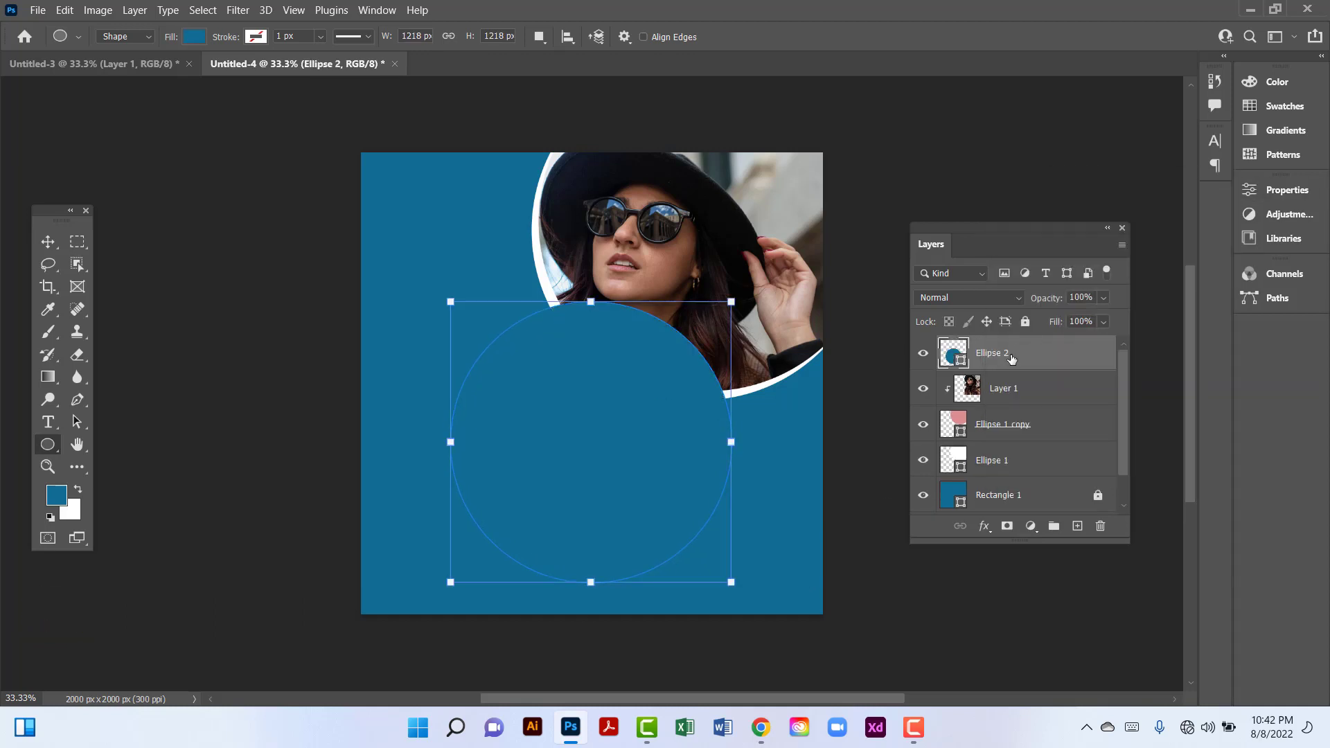
pyautogui.click(968, 364)
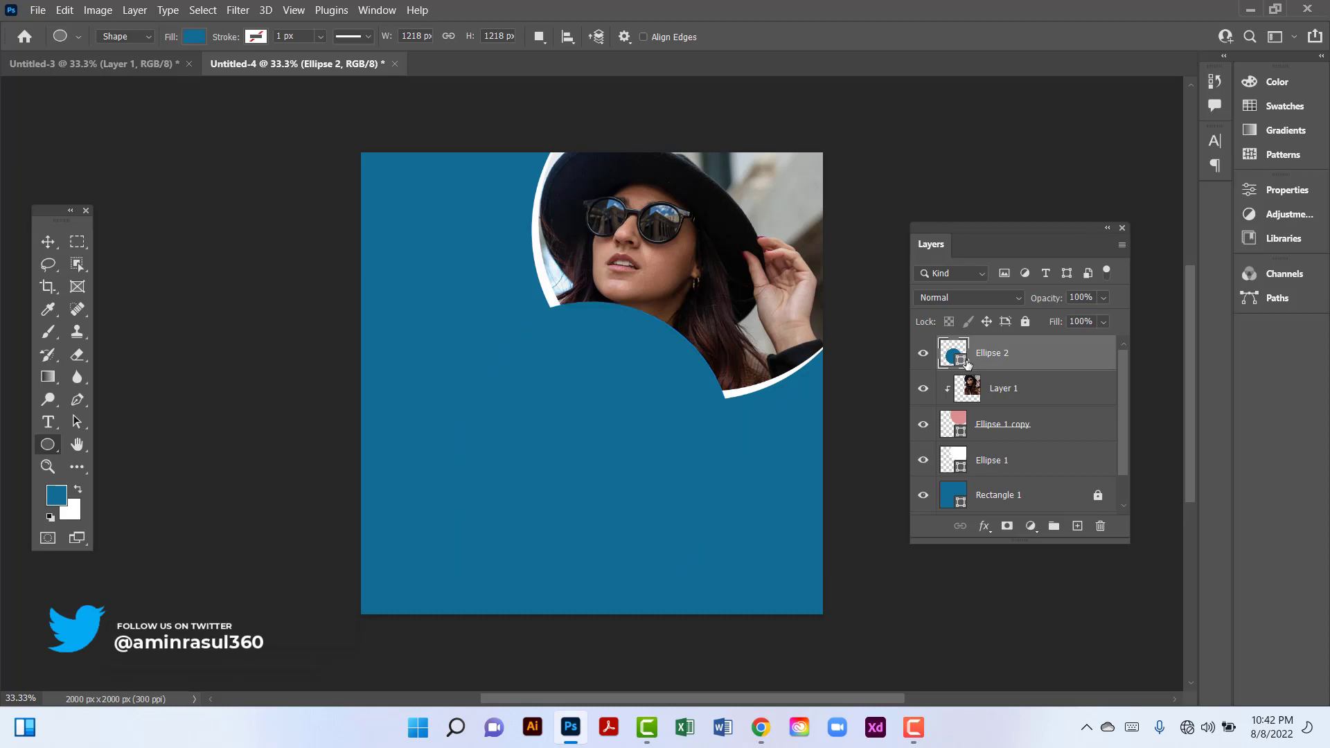
pyautogui.doubleClick(968, 364)
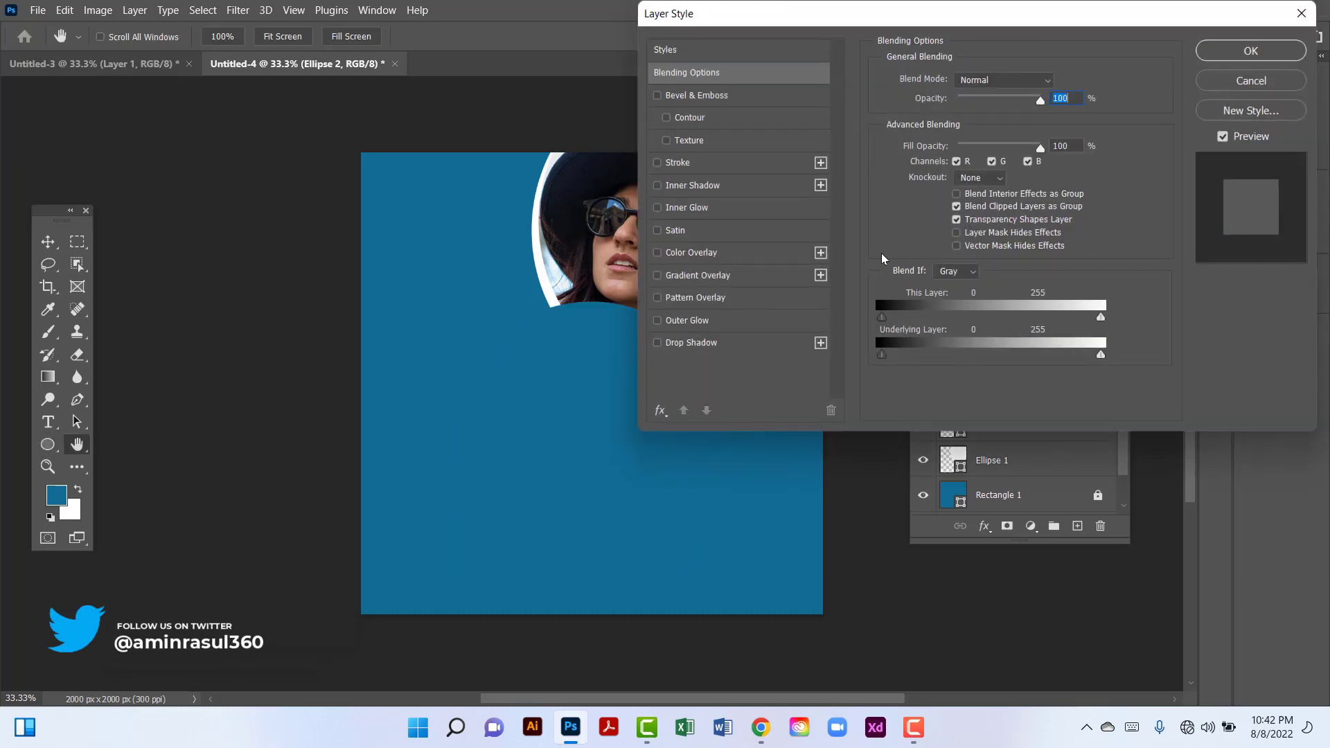
pyautogui.click(1303, 14)
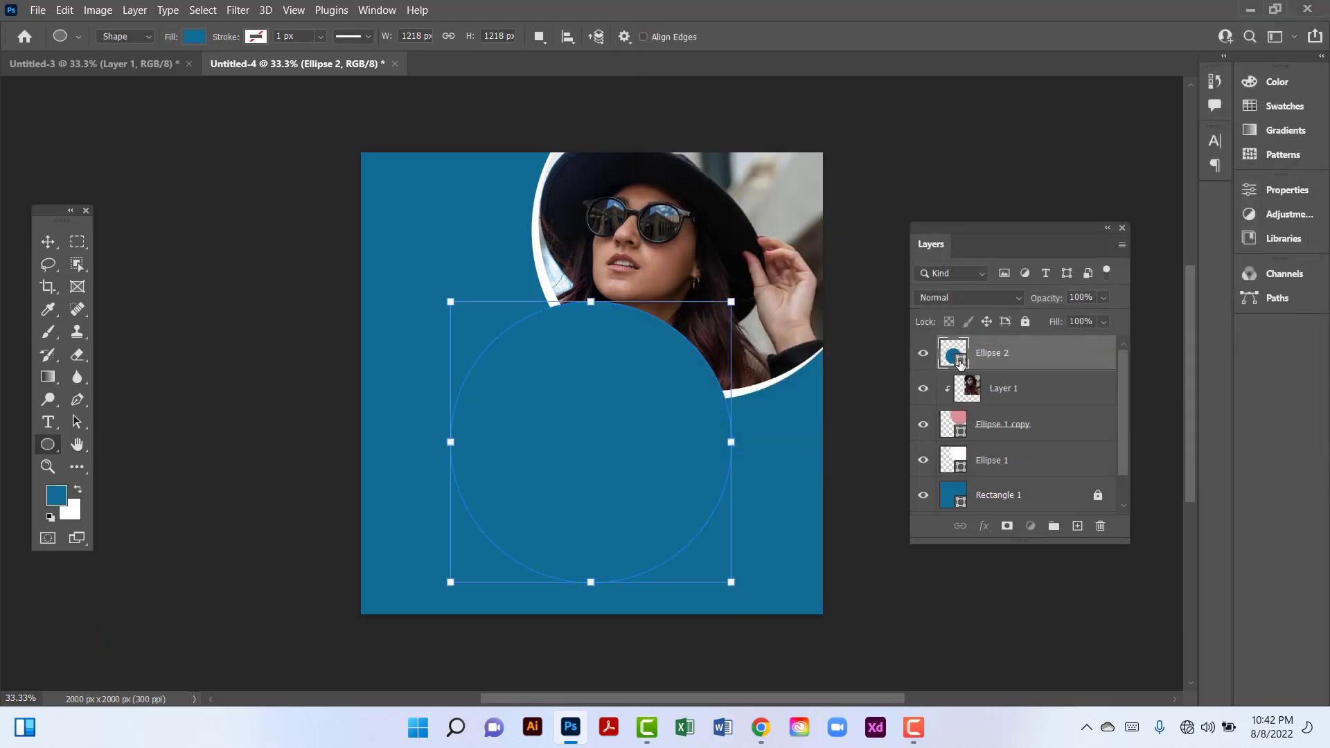
# Change the new circle's fill colour to white, ffffff.
pyautogui.doubleClick(960, 361)
pyautogui.moveTo(892, 160); pyautogui.dragTo(808, 90)
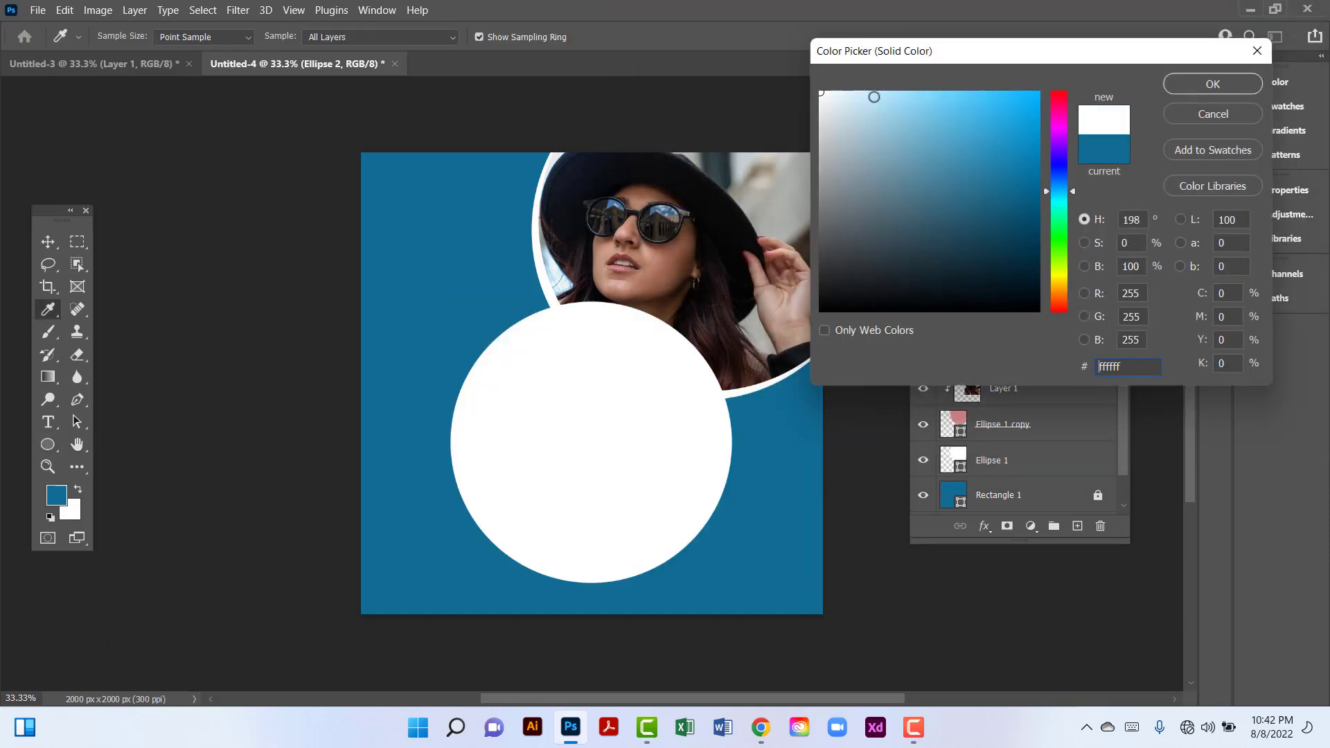
pyautogui.click(1214, 83)
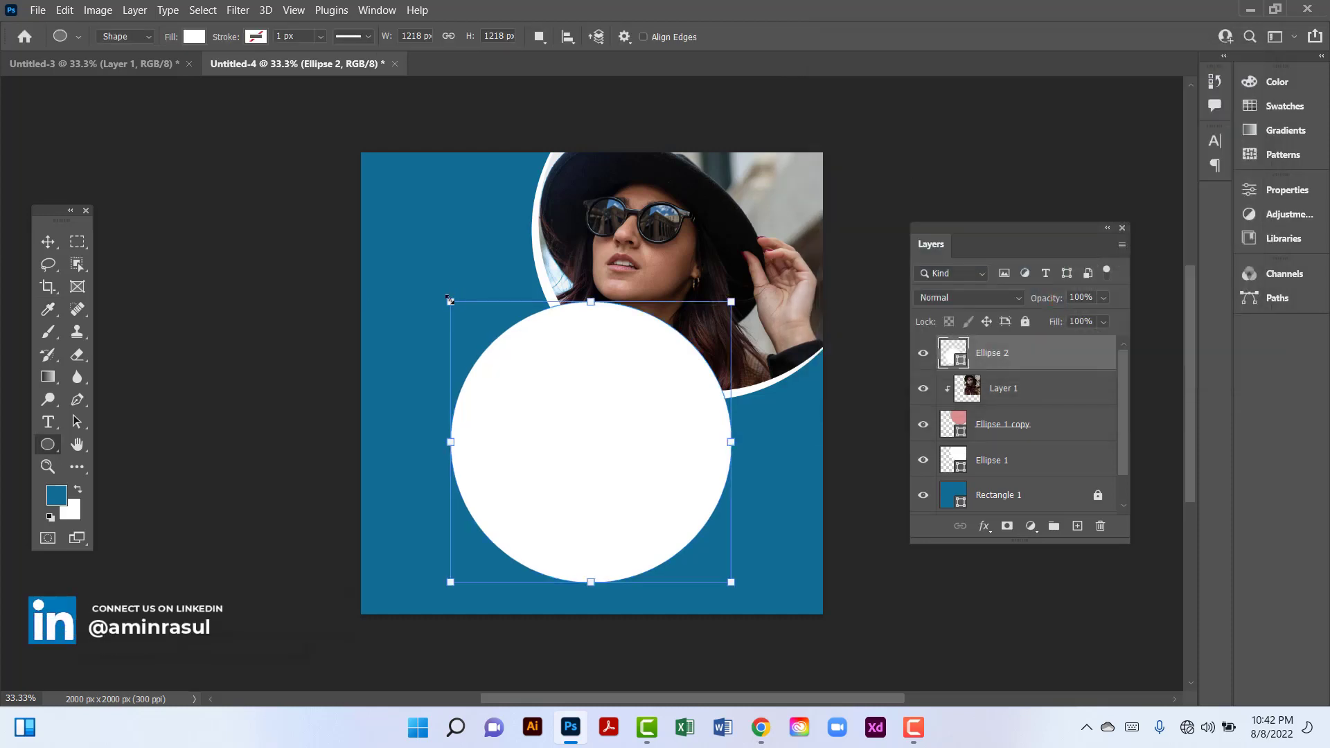
# Enlarge the new white circle to about 1407 x 1398 px and move it so it runs off the canvas's lower-right corner.
pyautogui.moveTo(450, 301); pyautogui.dragTo(407, 259)
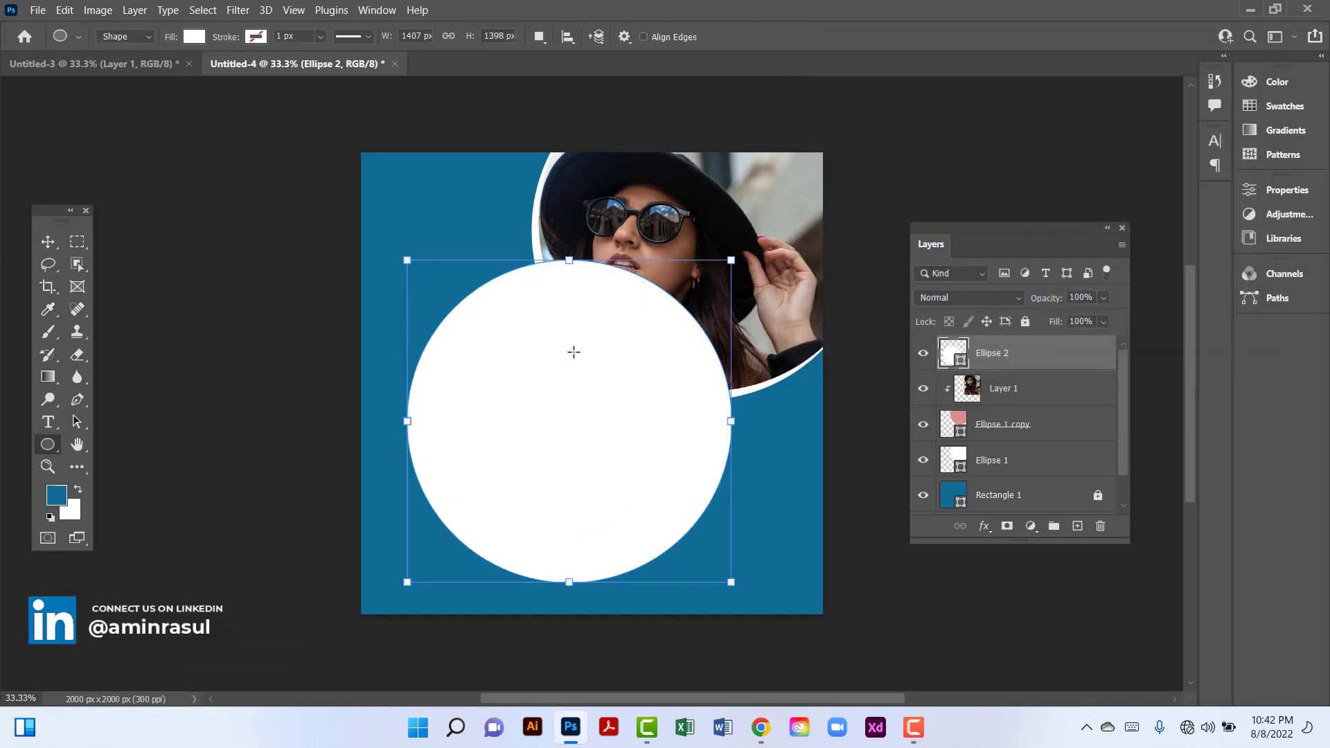
pyautogui.click(47, 241)
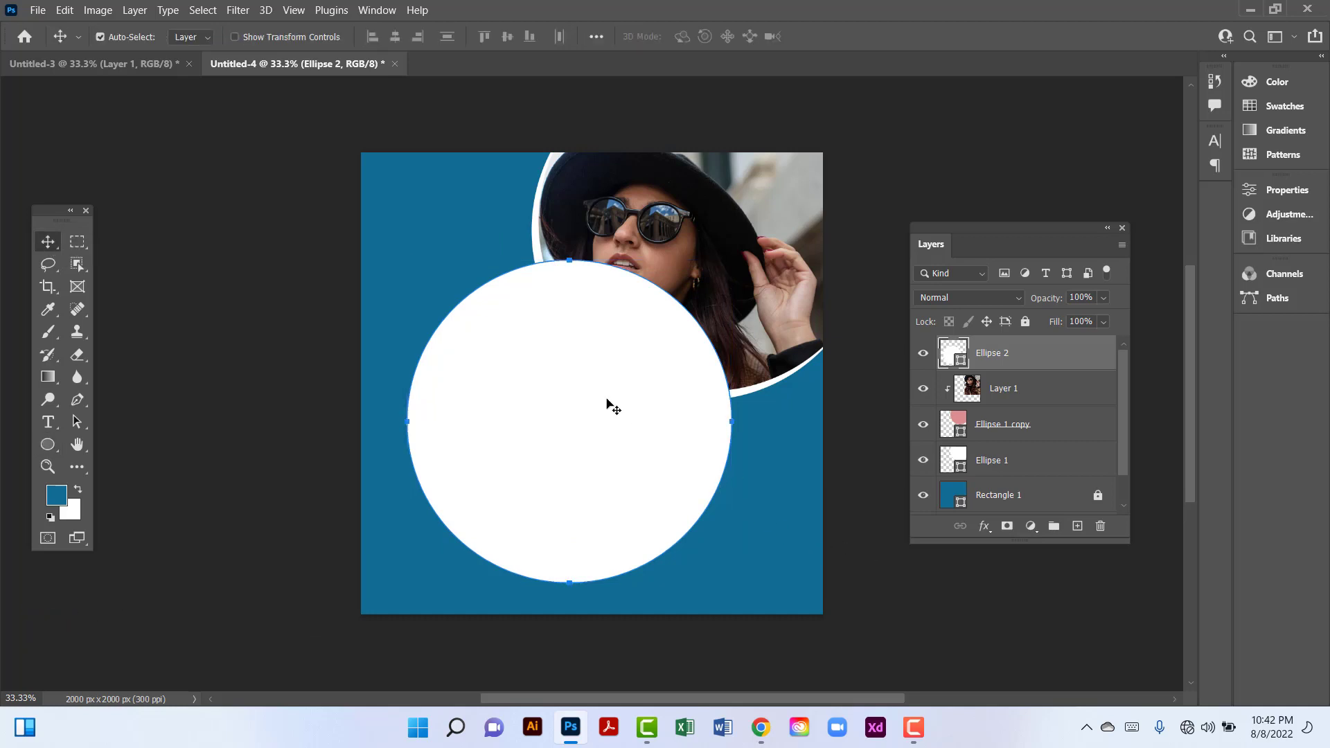
pyautogui.moveTo(582, 395); pyautogui.dragTo(692, 544)
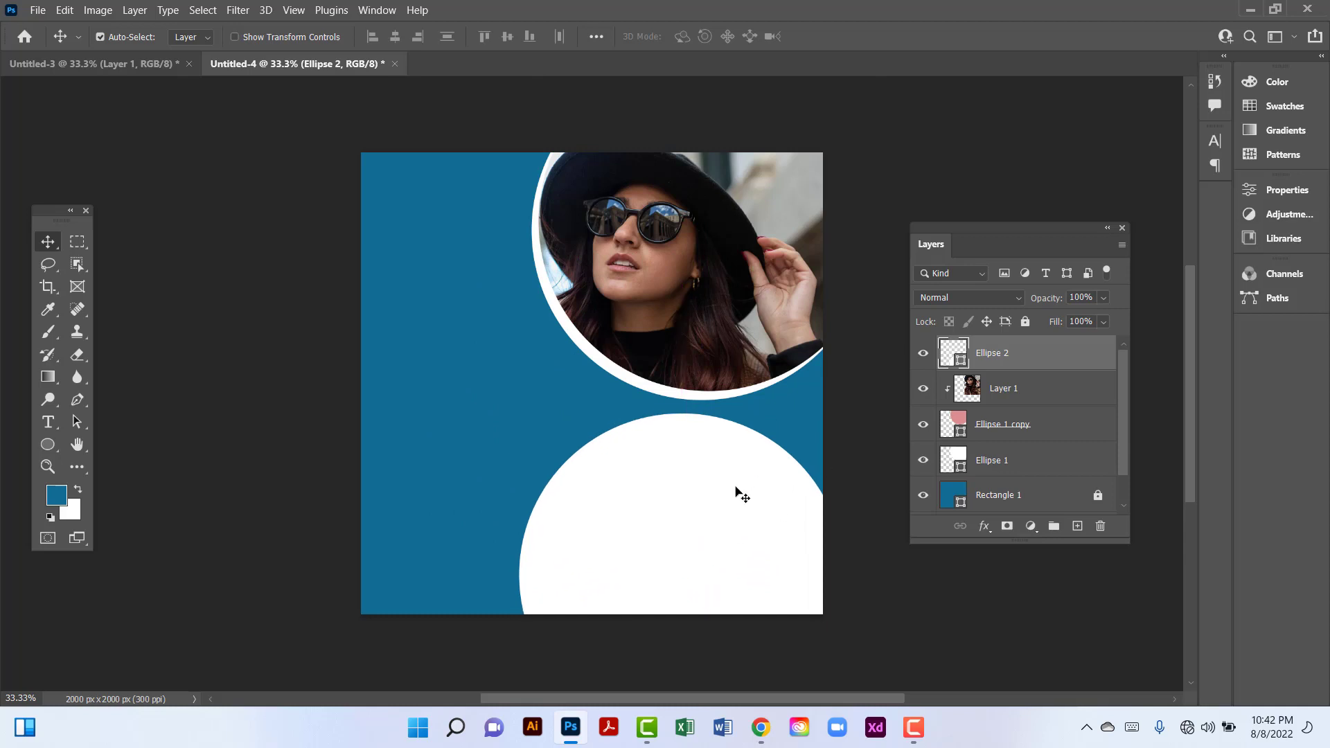
pyautogui.moveTo(735, 487); pyautogui.dragTo(734, 485)
# Create a cc6767 copy of the lower white circle, offset slightly down and right to expose a thin white rim along its upper-left edge.
pyautogui.hotkey('ctrl', 'j')
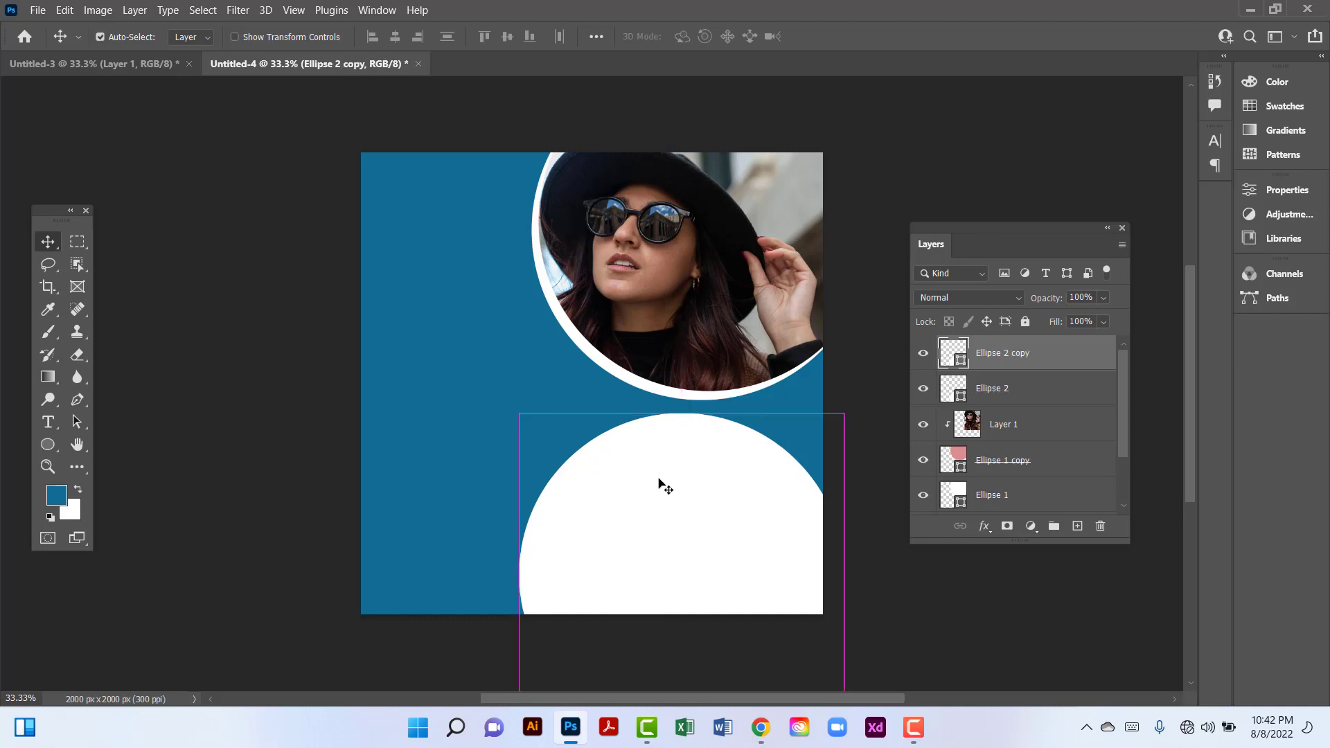
pyautogui.doubleClick(962, 365)
pyautogui.click(929, 135)
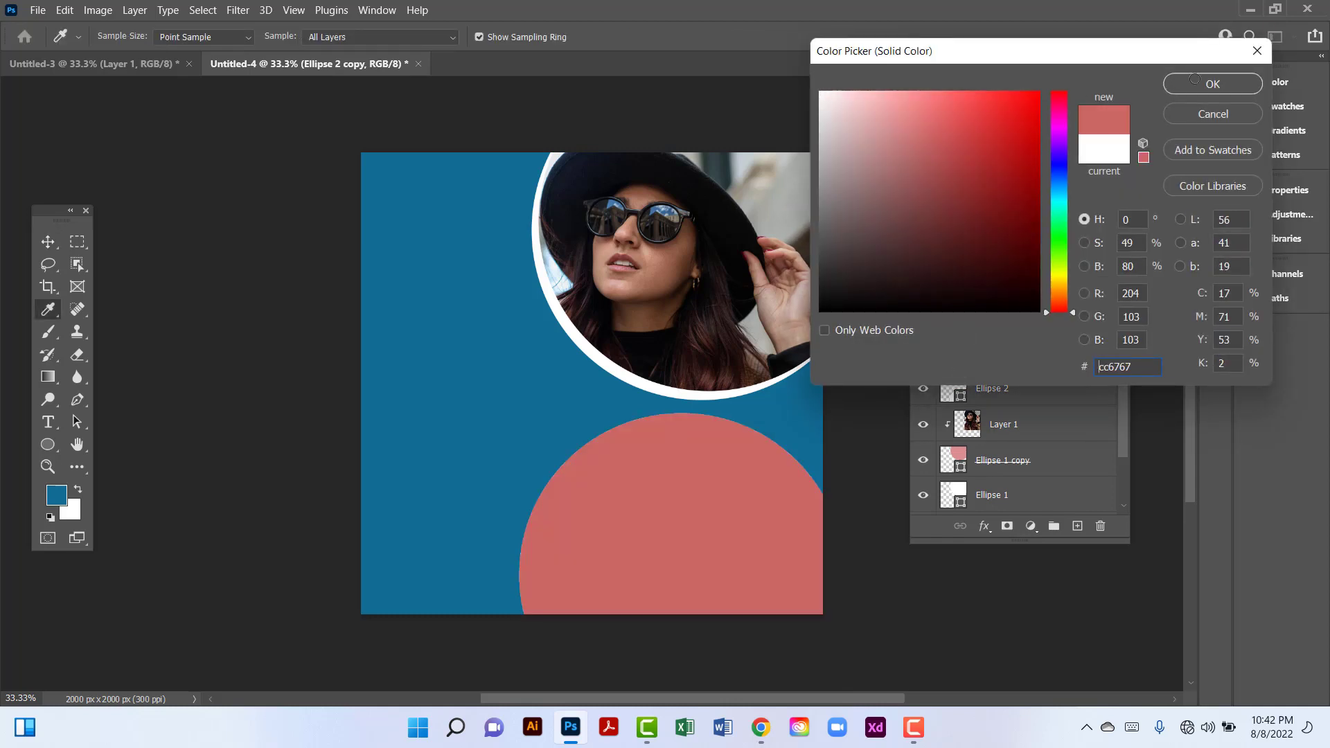
pyautogui.click(1202, 86)
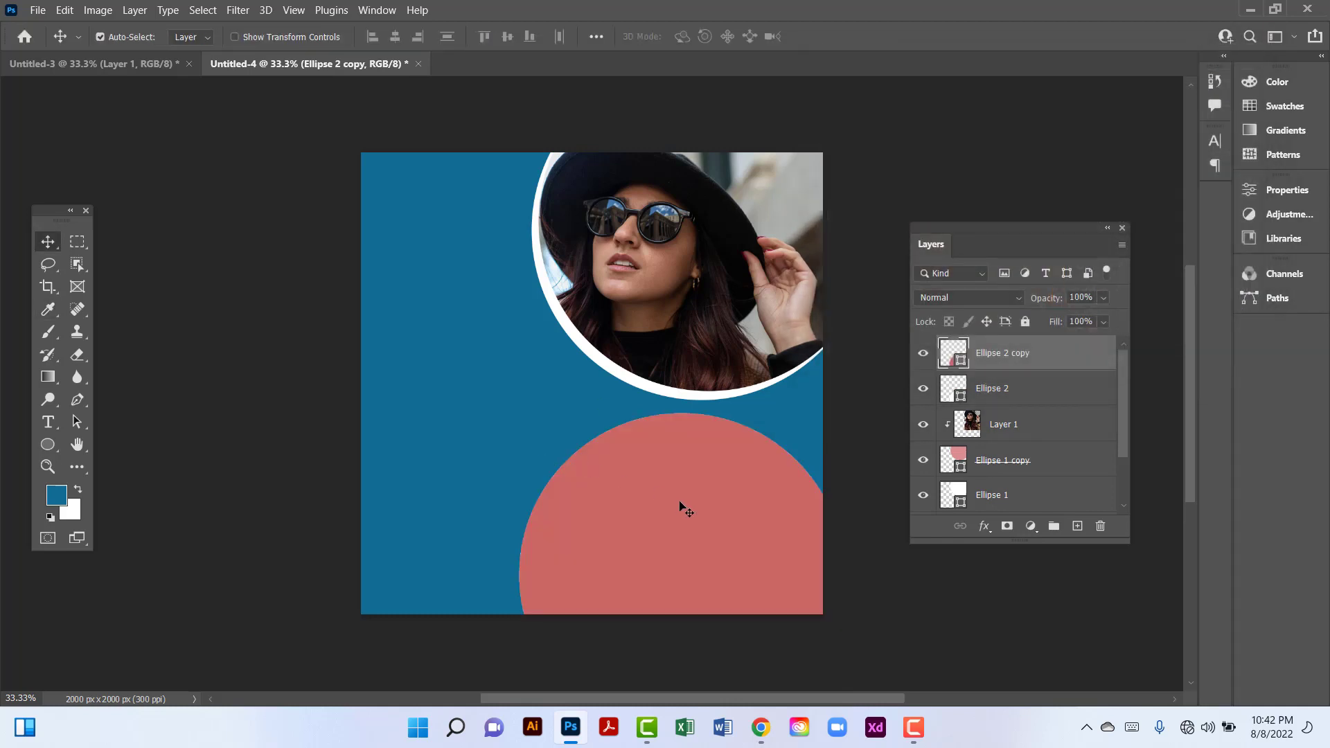
pyautogui.moveTo(679, 501); pyautogui.dragTo(683, 508)
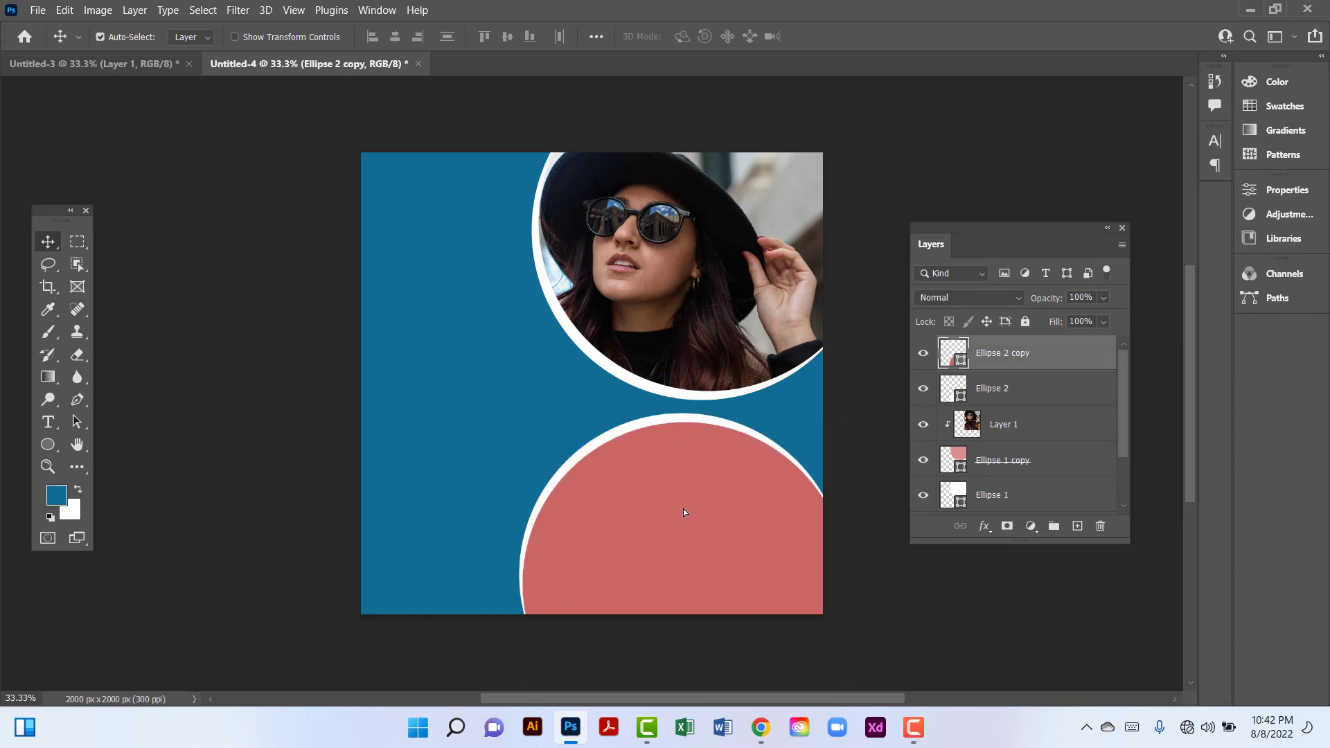
# Bring the photo of the man in sunglasses from Untitled-3 into Untitled-4, above the lower pink circle.
pyautogui.click(134, 62)
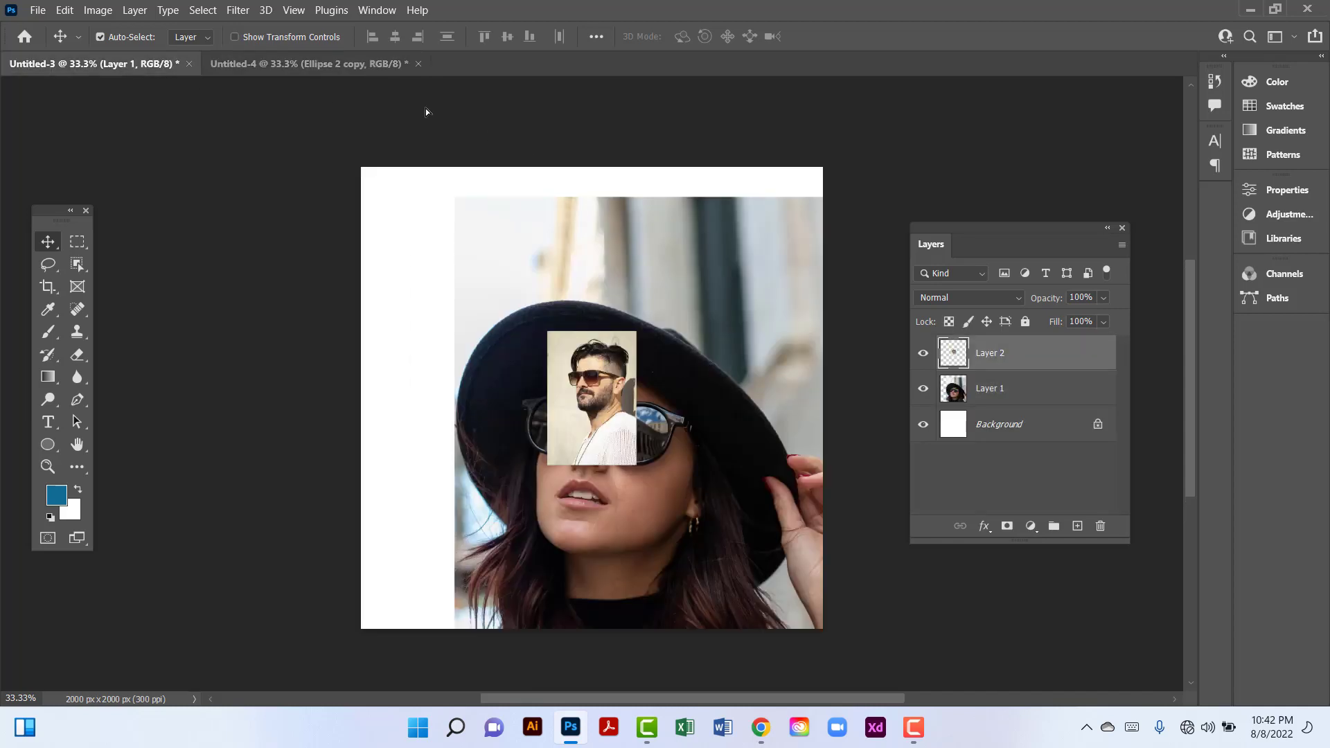
pyautogui.moveTo(378, 66); pyautogui.dragTo(628, 379)
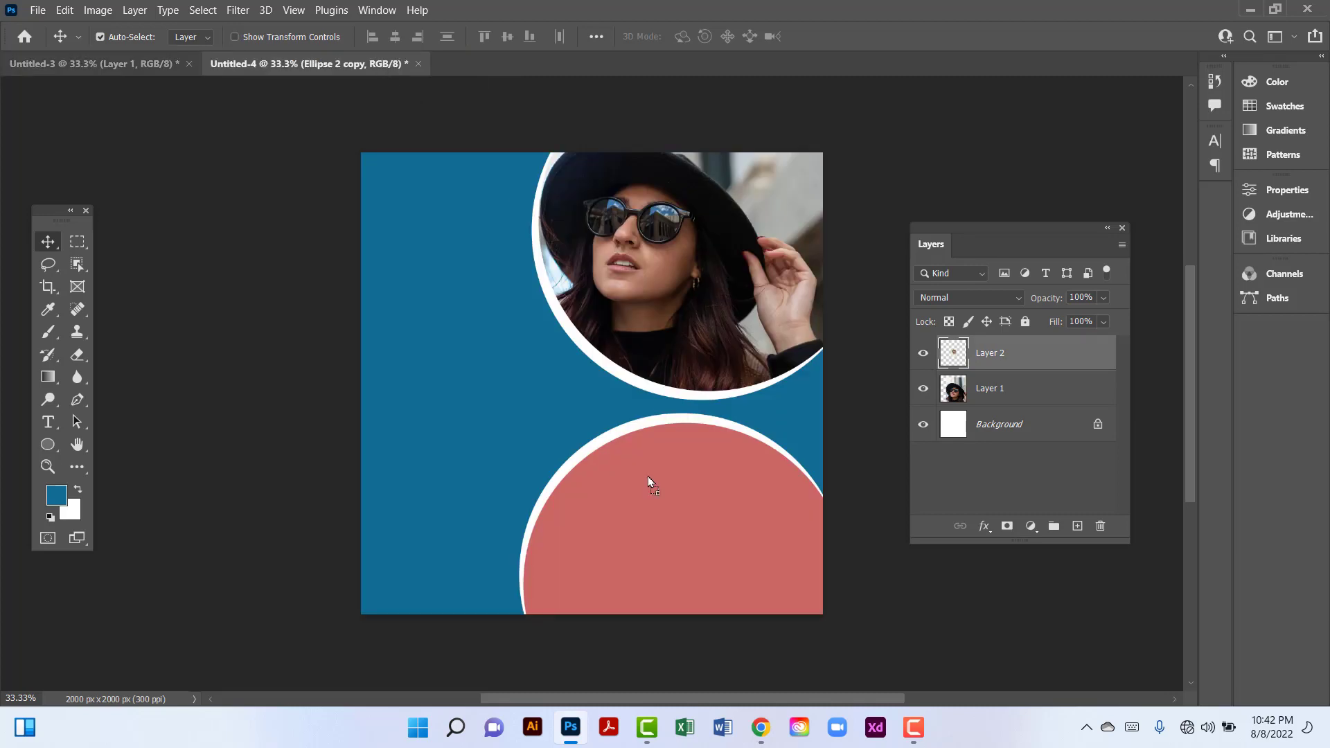
pyautogui.moveTo(647, 478); pyautogui.dragTo(648, 478)
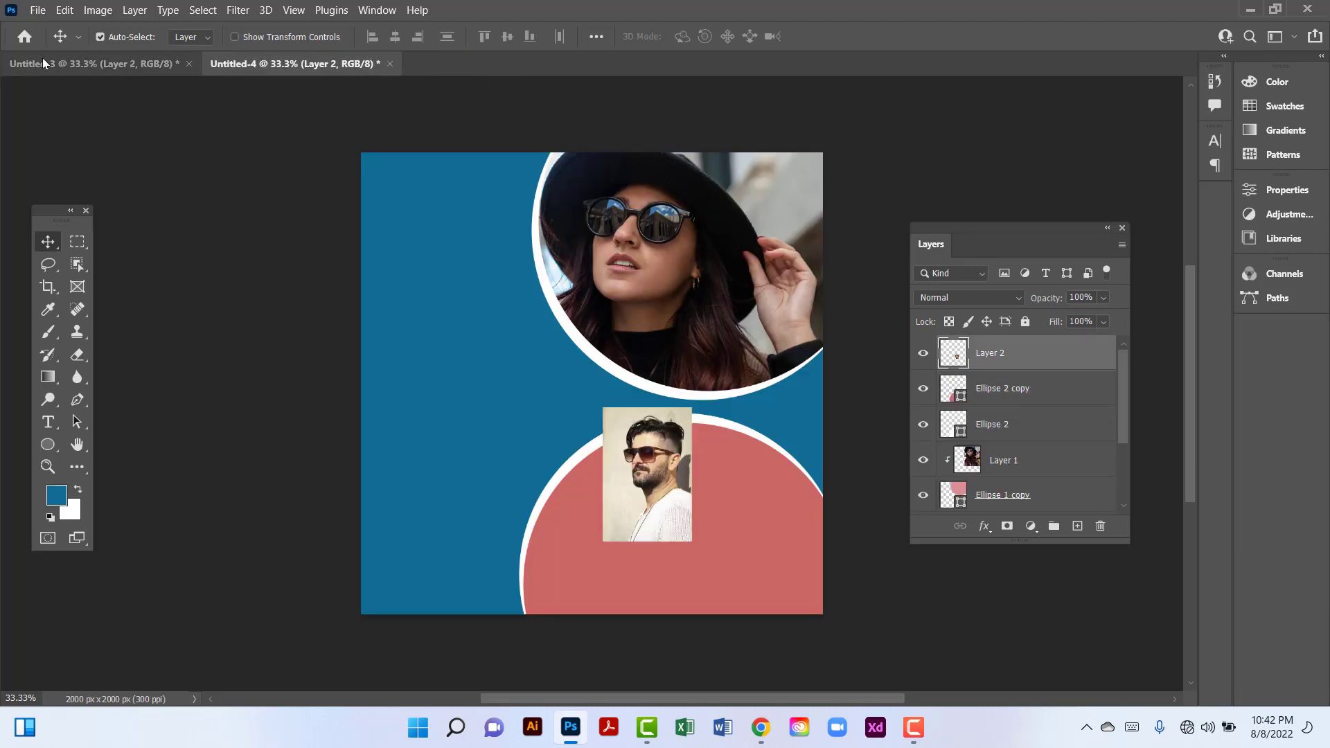
# Scale the man's photo proportionally to 372.82% and position it over the lower pink circle.
pyautogui.click(63, 10)
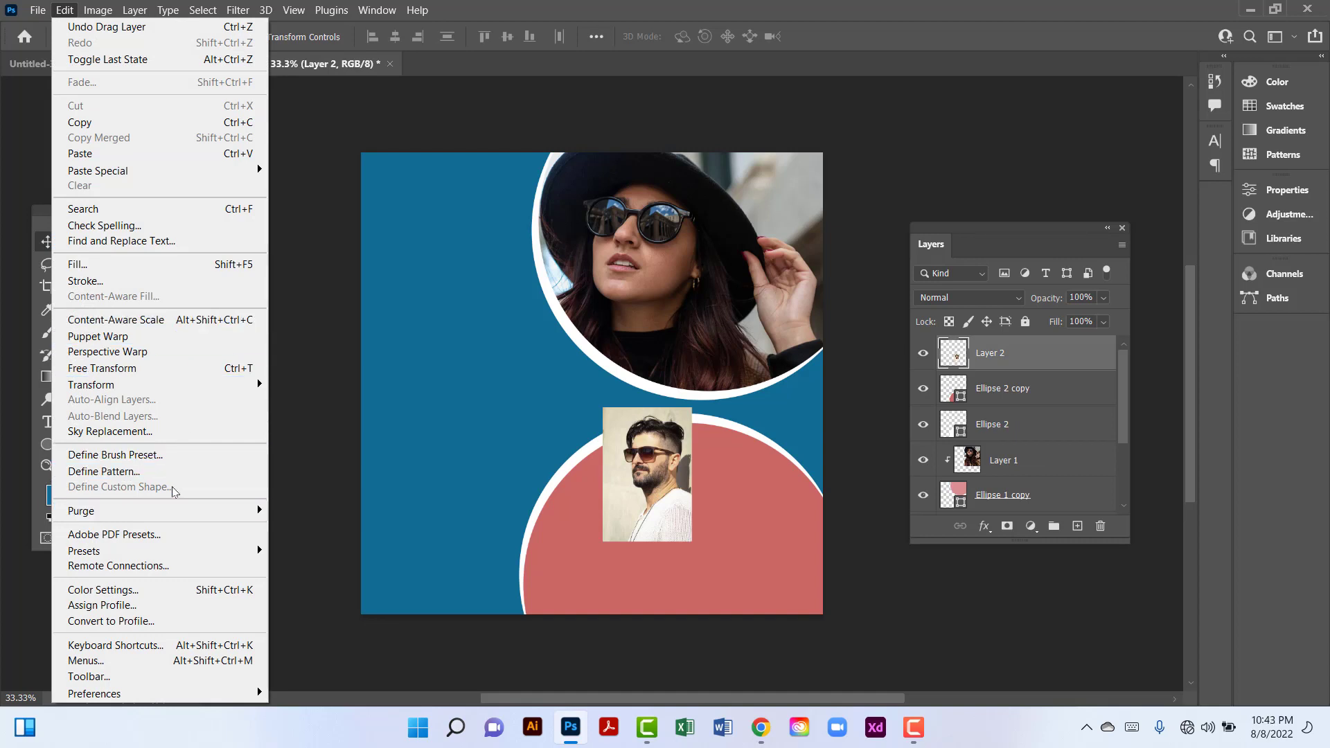
pyautogui.click(143, 368)
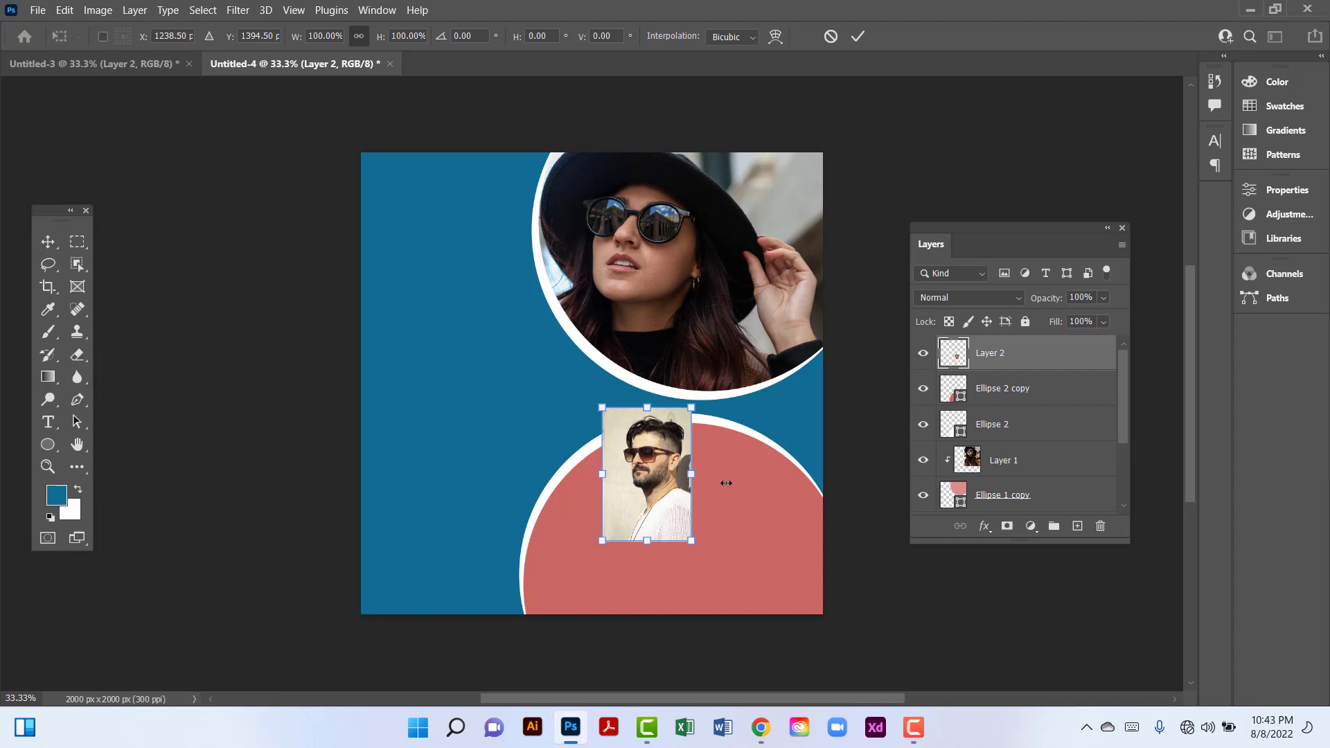
pyautogui.moveTo(735, 452); pyautogui.dragTo(920, 463)
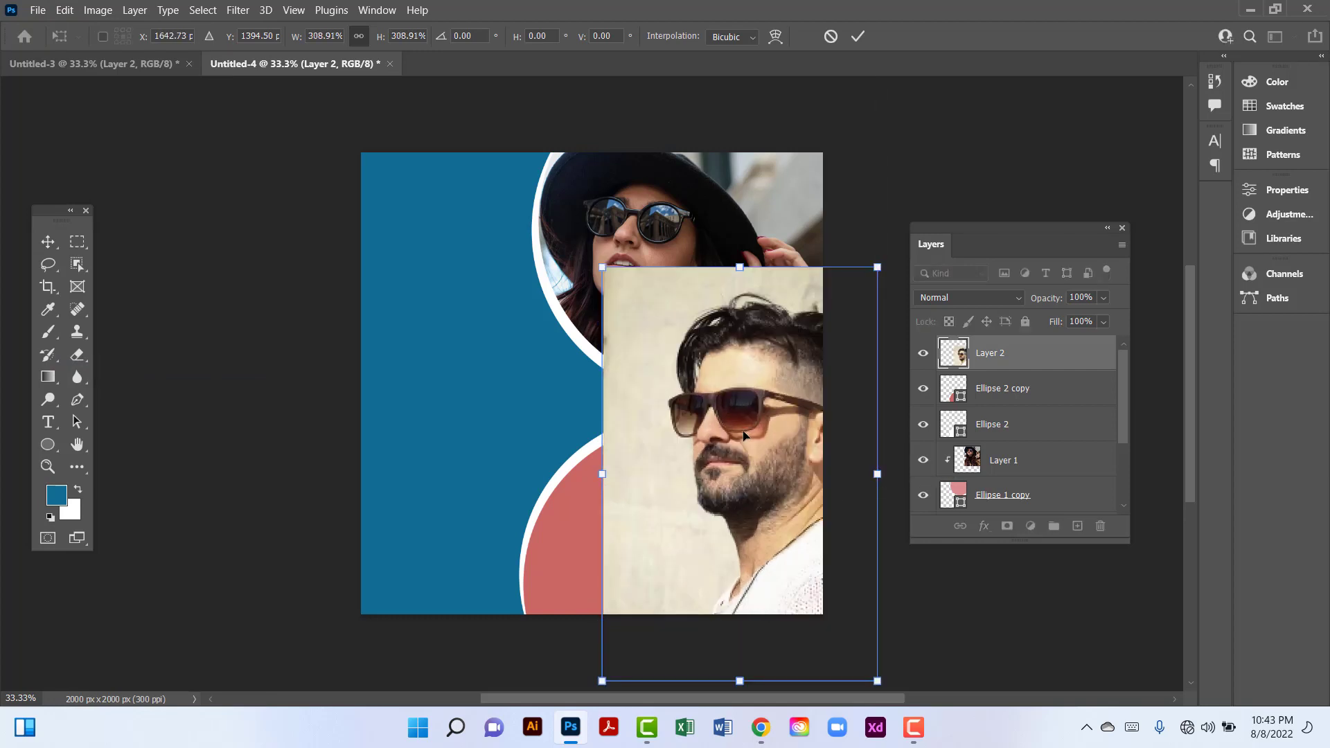
pyautogui.moveTo(744, 436); pyautogui.dragTo(645, 574)
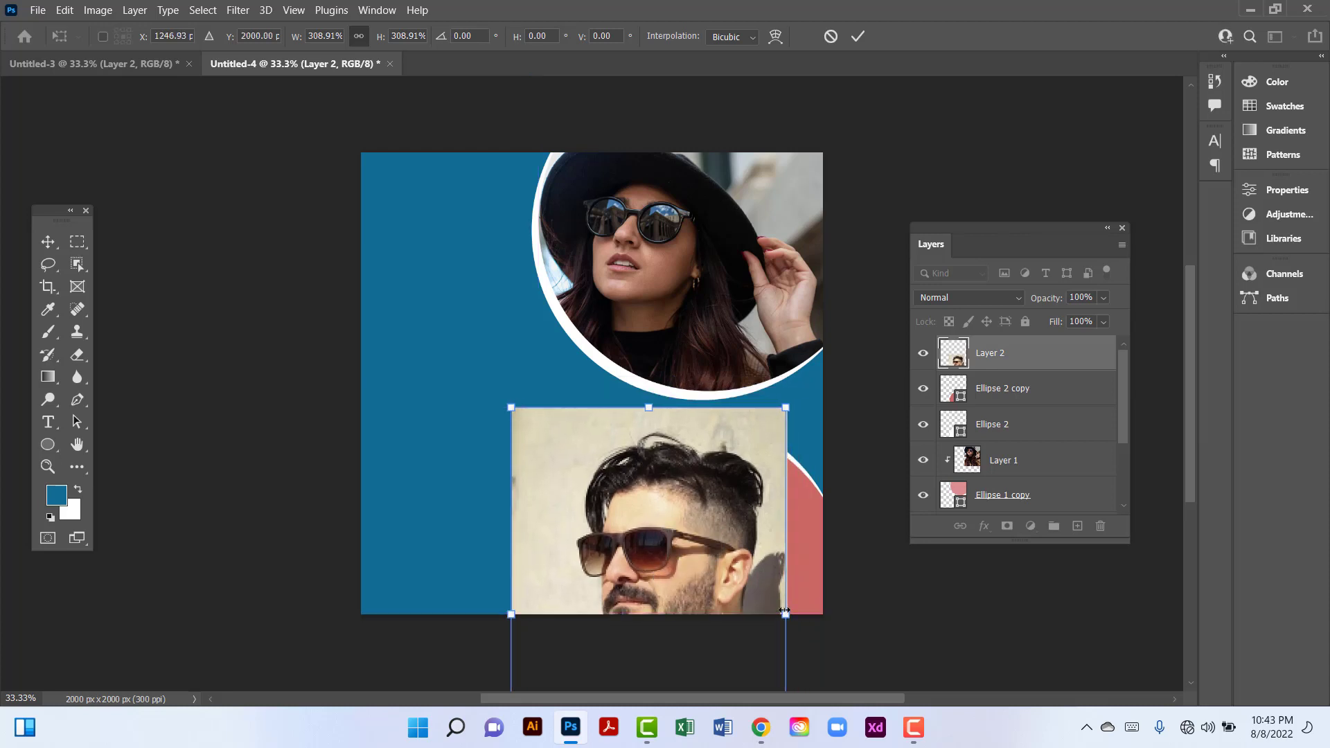
pyautogui.moveTo(785, 611); pyautogui.dragTo(837, 590)
pyautogui.moveTo(763, 551); pyautogui.dragTo(763, 562)
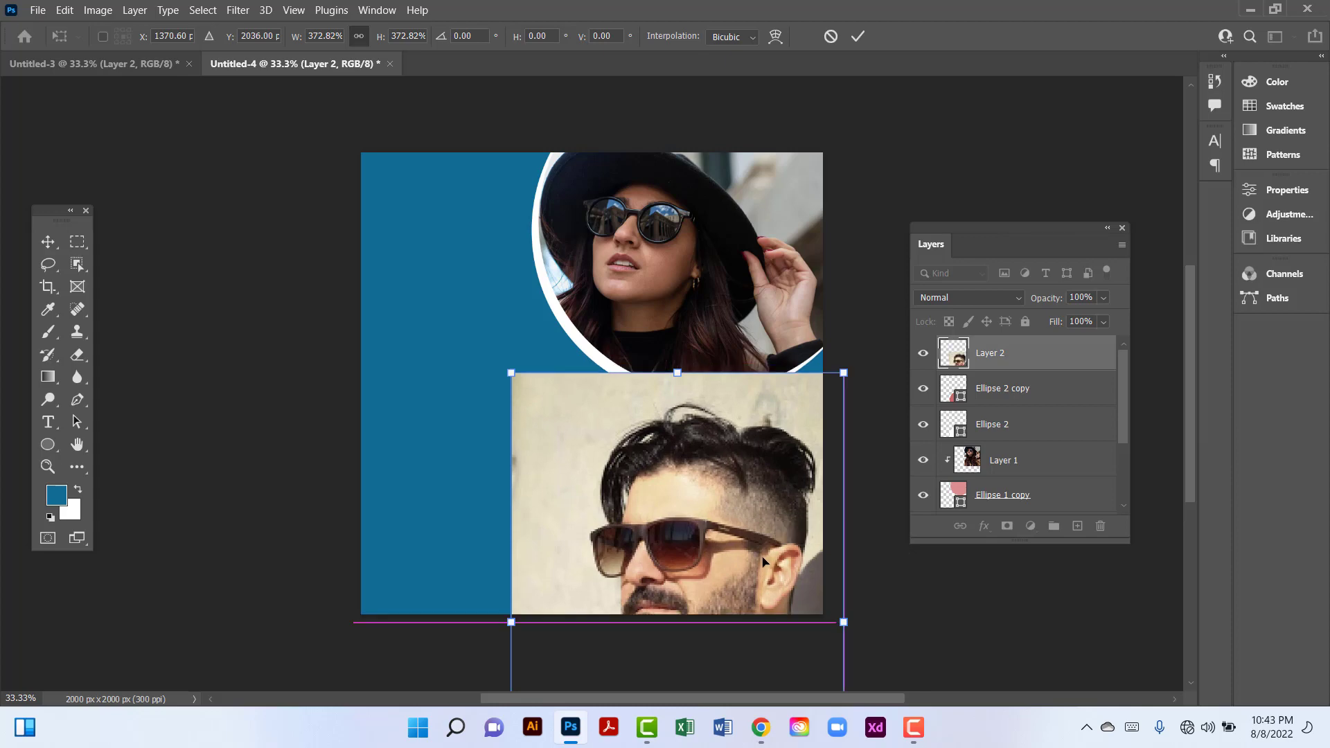
pyautogui.press('Return')
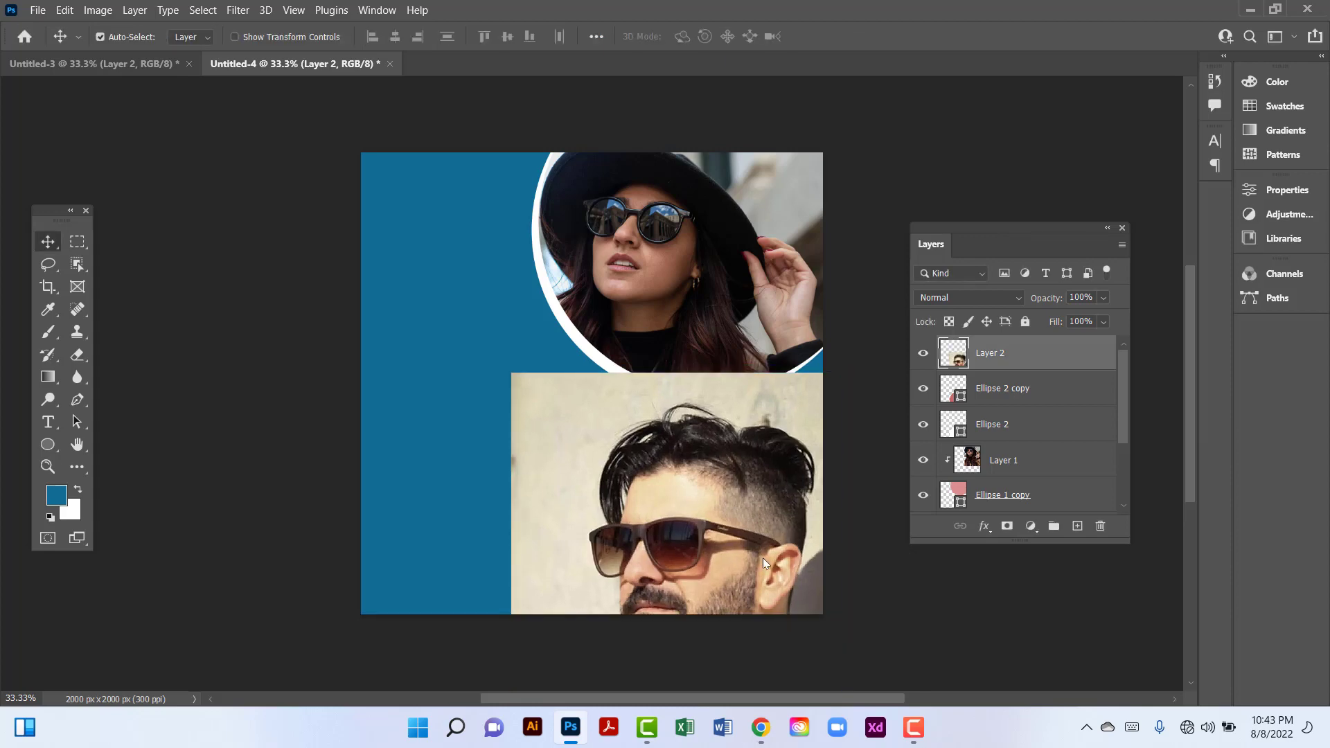
# Clip the enlarged photo of the man to the lower pink circle.
pyautogui.rightClick(1094, 367)
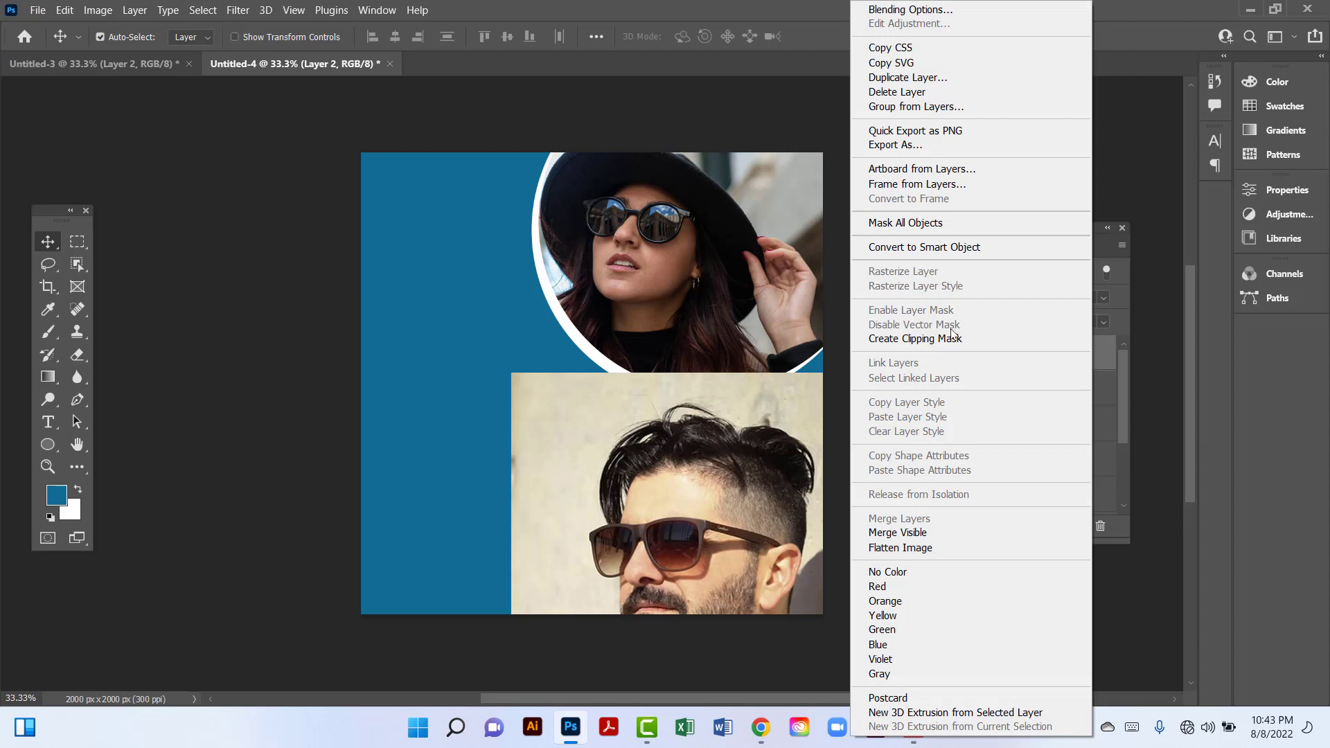
pyautogui.click(955, 338)
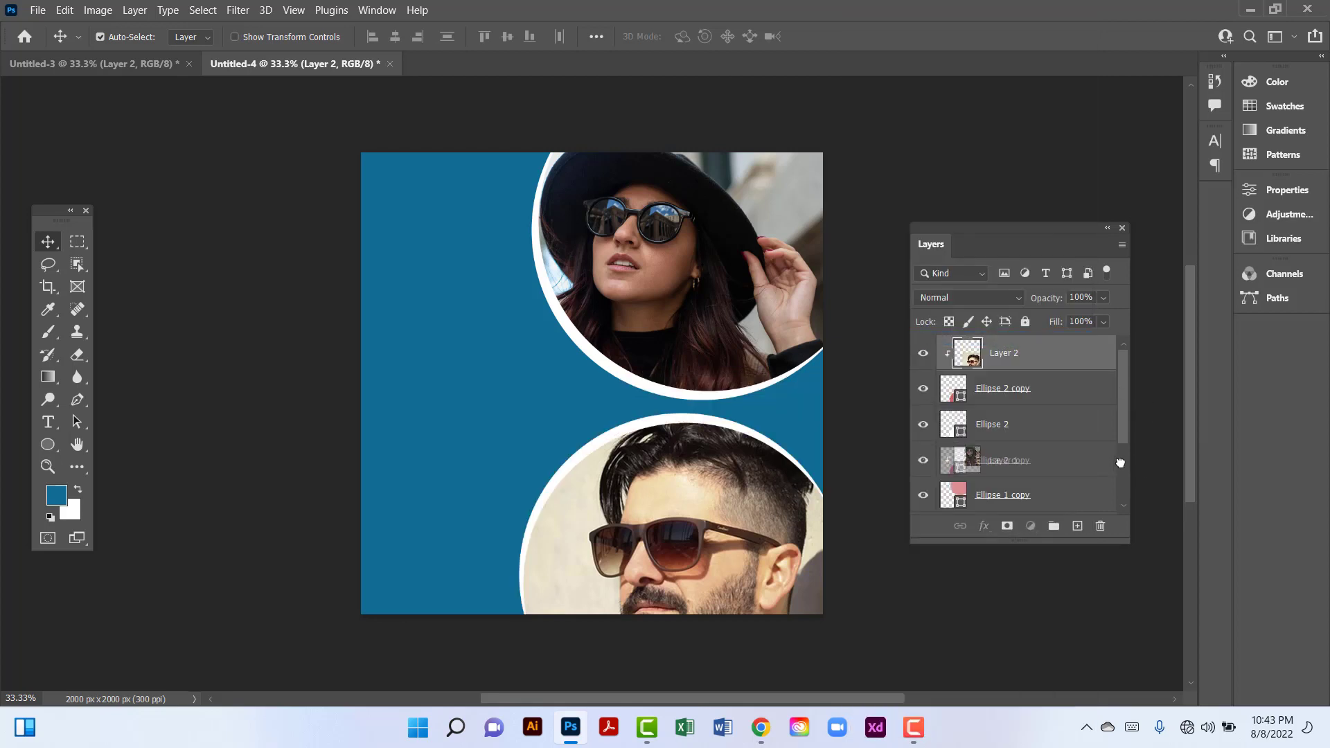
pyautogui.click(1117, 390)
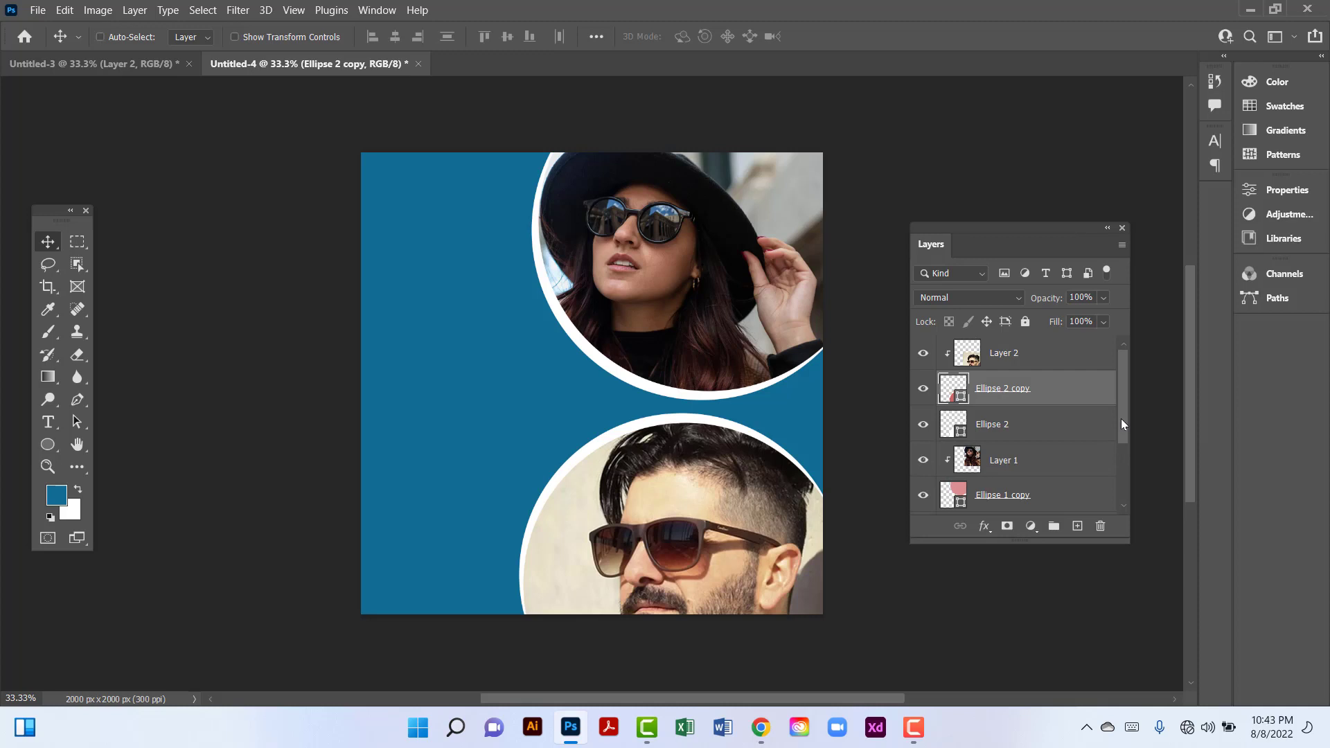
pyautogui.moveTo(1121, 419); pyautogui.dragTo(1117, 500)
# Undo the photo's clipping and enlargement.
pyautogui.hotkey('ctrl', 'z')
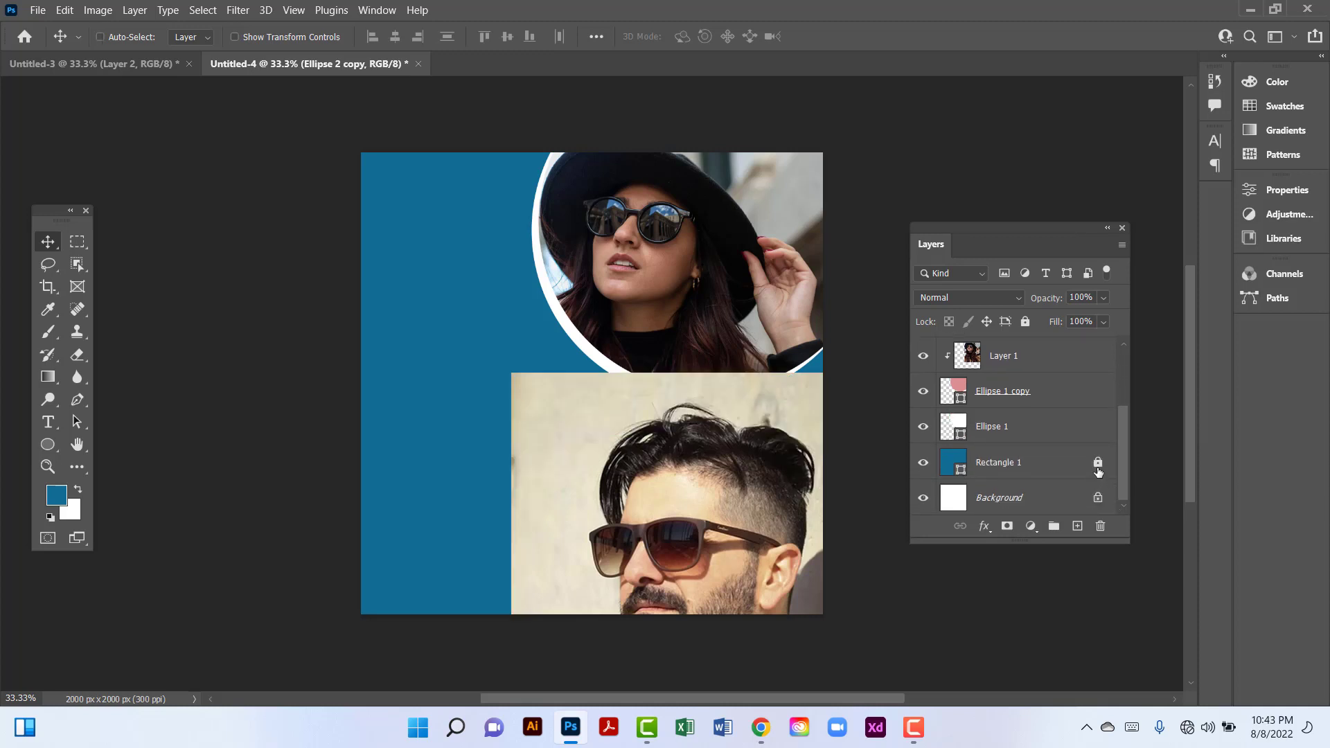
pyautogui.hotkey('ctrl', 'z')
pyautogui.hotkey('ctrl', 'z')
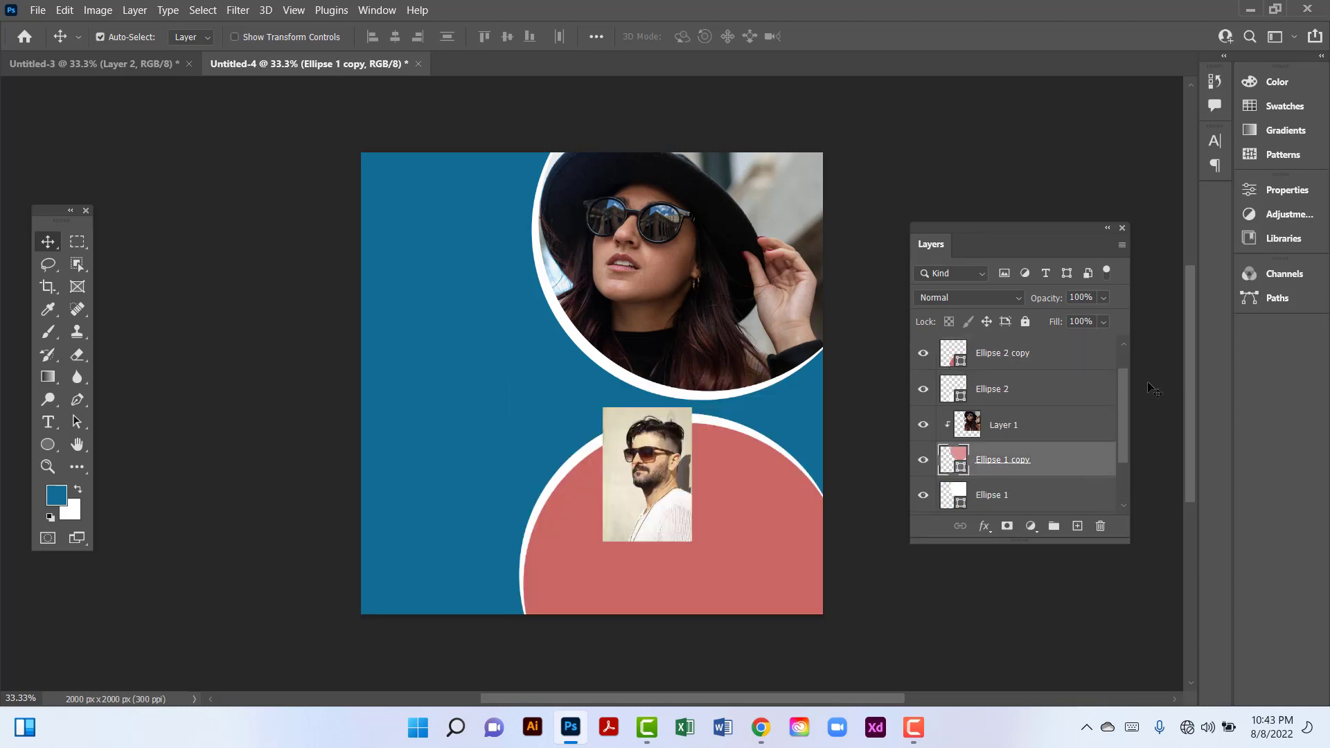
# Enlarge the man's photo proportionally and reposition it to cover the lower pink circle, running past the canvas's right and bottom edges.
pyautogui.moveTo(1119, 406); pyautogui.dragTo(1113, 370)
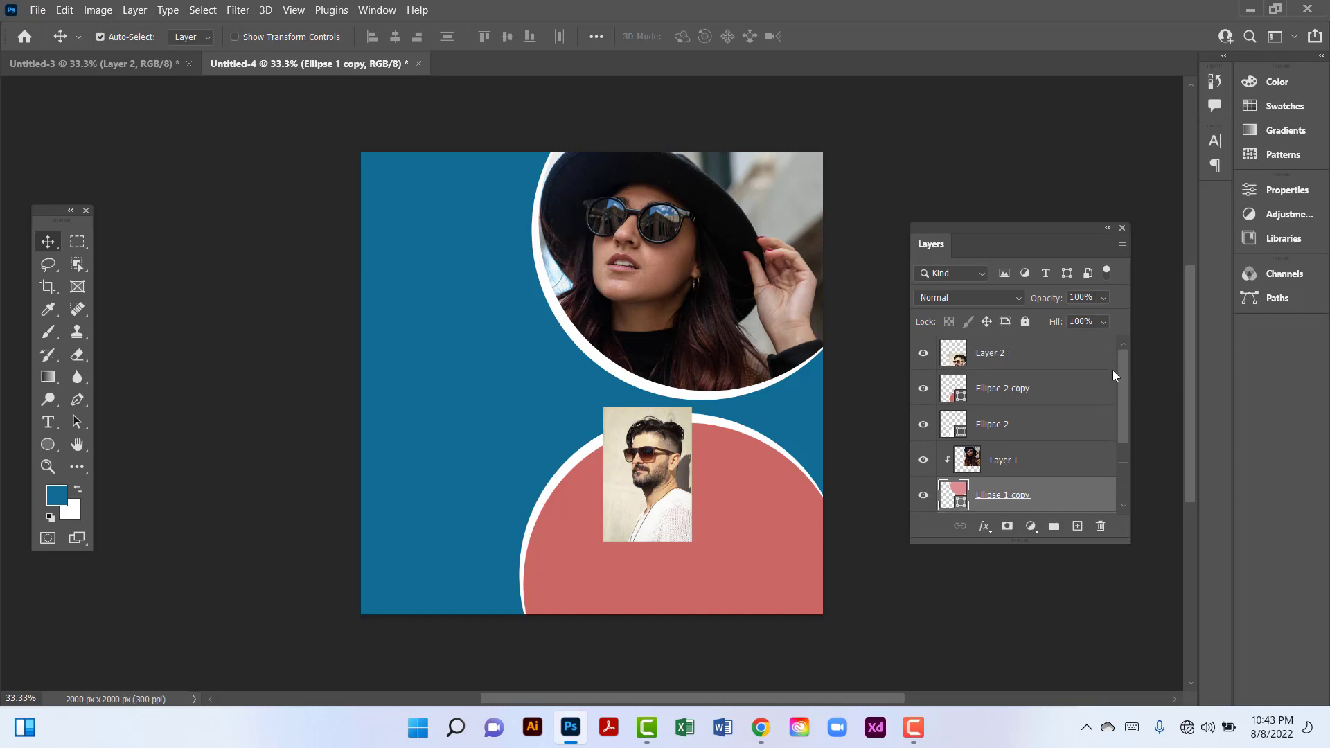
pyautogui.click(1062, 357)
pyautogui.rightClick(1062, 357)
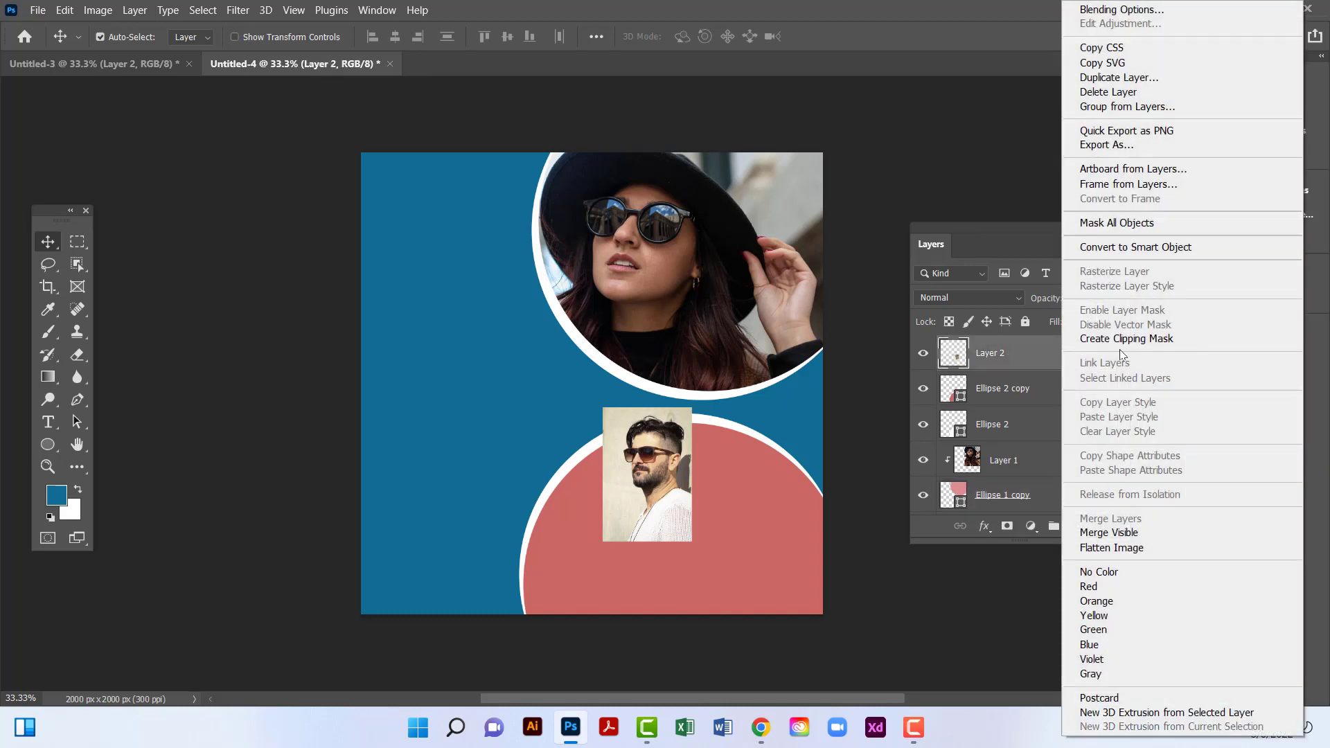
pyautogui.click(647, 477)
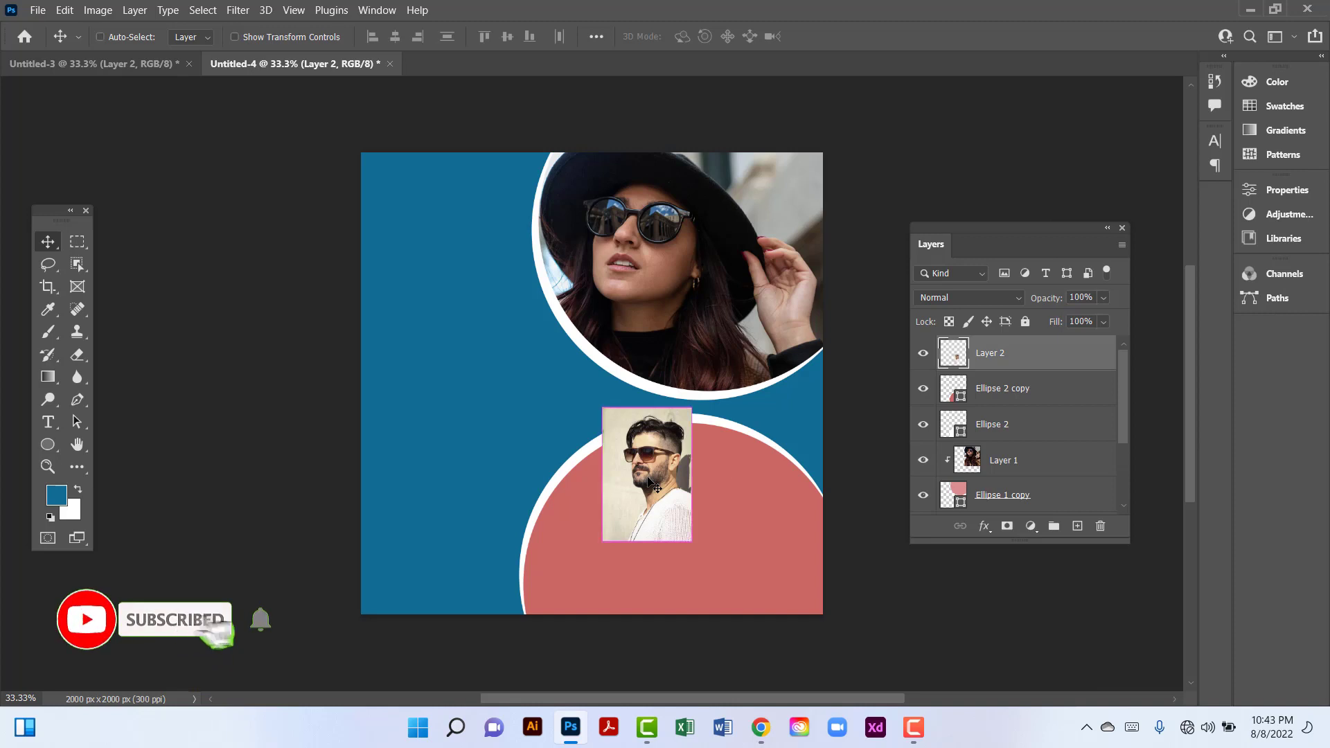
pyautogui.hotkey('ctrl', 't')
pyautogui.moveTo(691, 475); pyautogui.dragTo(877, 493)
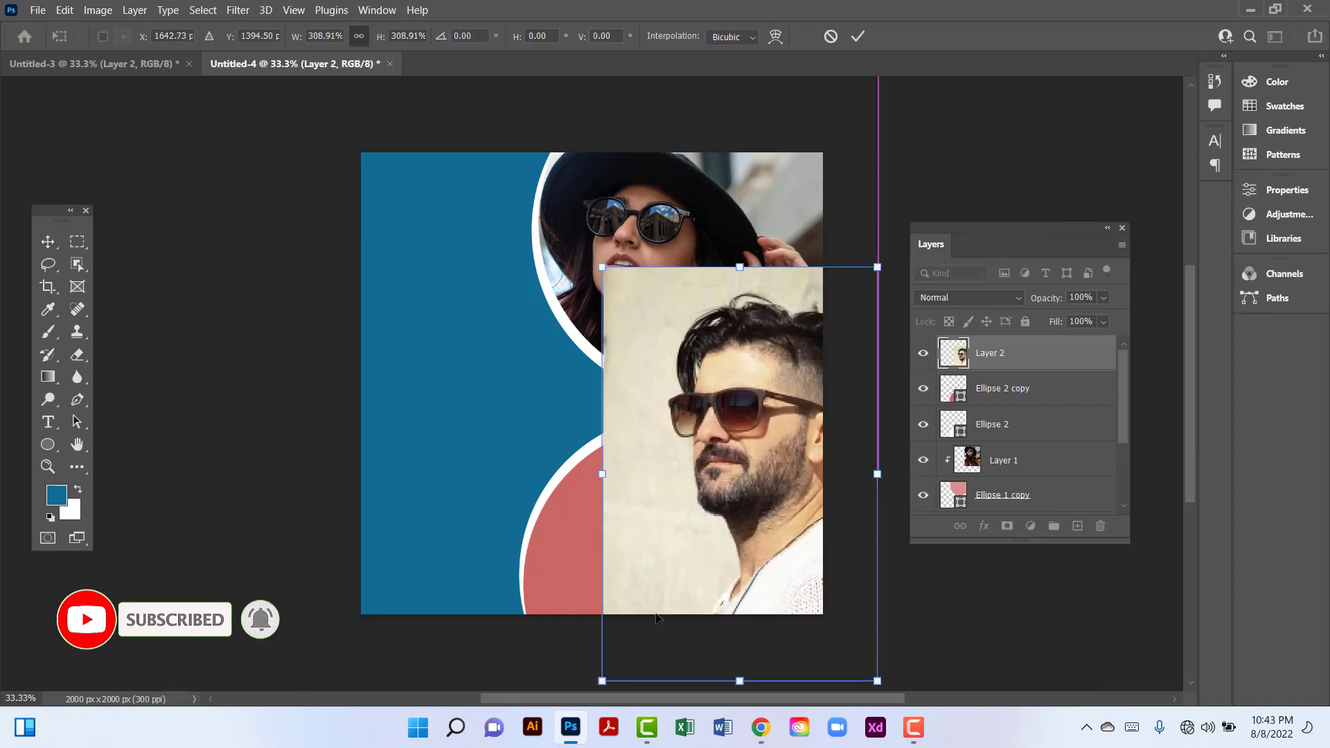
pyautogui.moveTo(734, 406); pyautogui.dragTo(664, 554)
pyautogui.moveTo(807, 622); pyautogui.dragTo(834, 623)
pyautogui.moveTo(532, 622); pyautogui.dragTo(519, 628)
pyautogui.moveTo(707, 552); pyautogui.dragTo(700, 557)
pyautogui.press('Return')
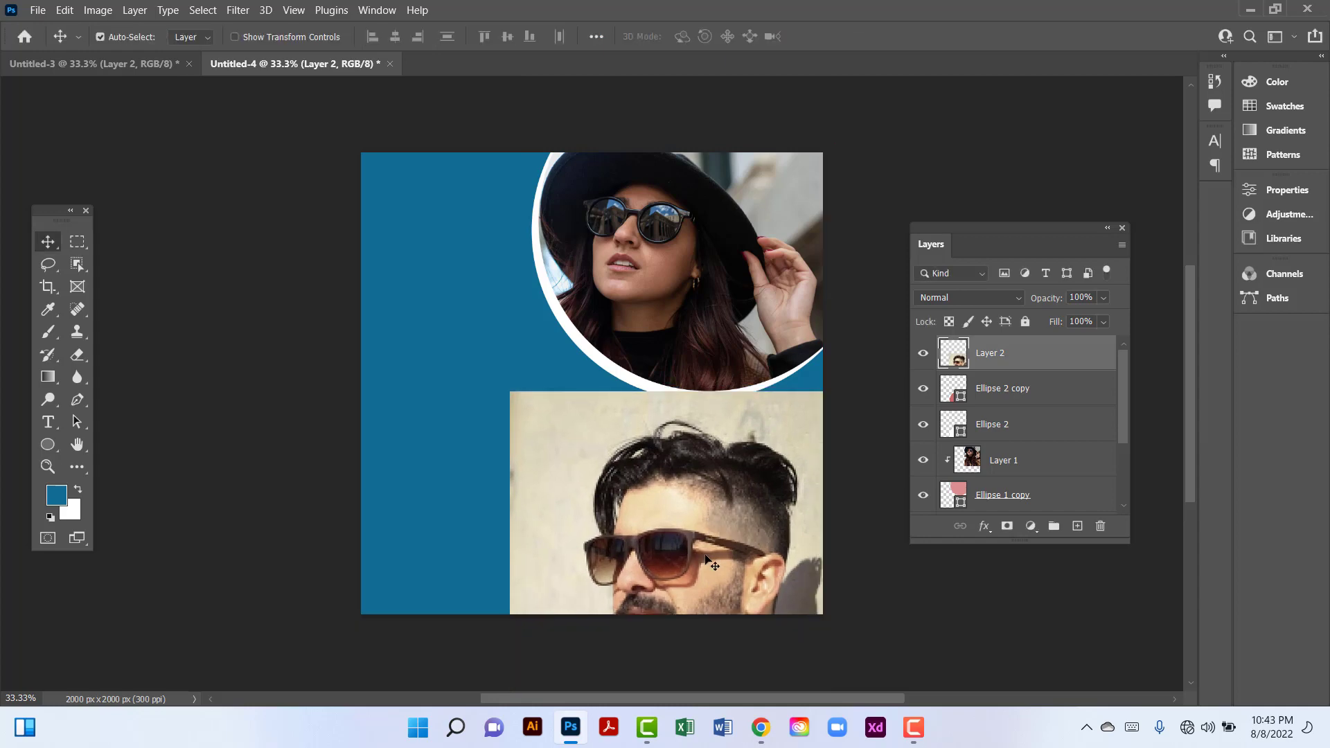
# Create a clipping mask that confines the man's photo to the lower pink circle.
pyautogui.rightClick(1084, 362)
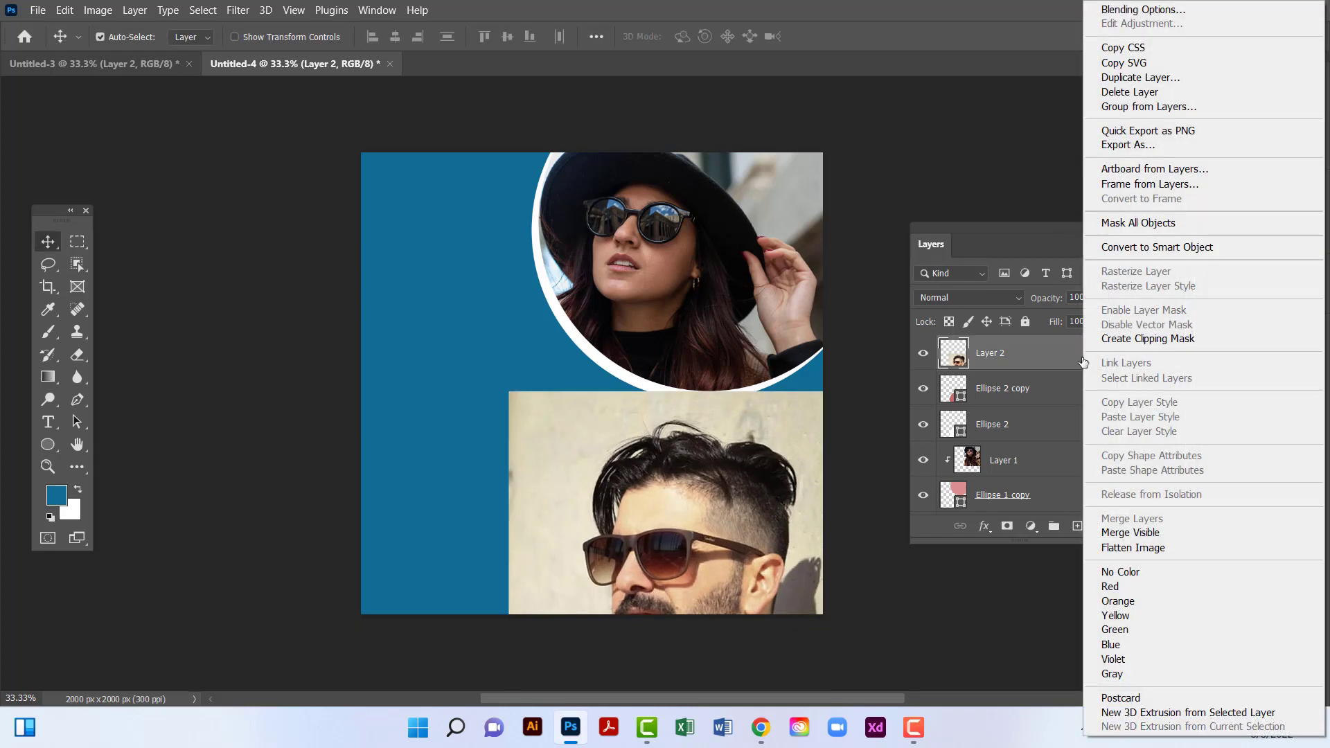
pyautogui.click(1150, 339)
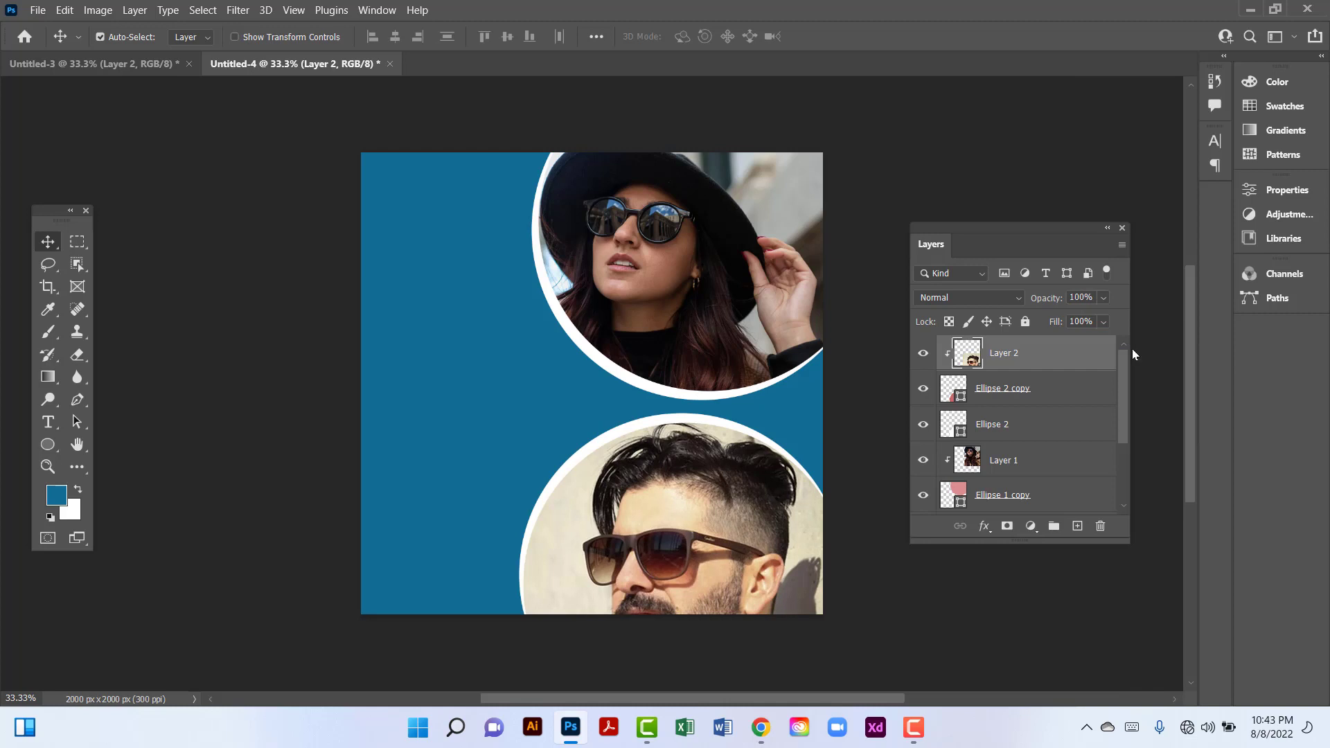
# Unlock the blue rectangle and Background layers and group all the layers together.
pyautogui.moveTo(1124, 367); pyautogui.dragTo(1120, 464)
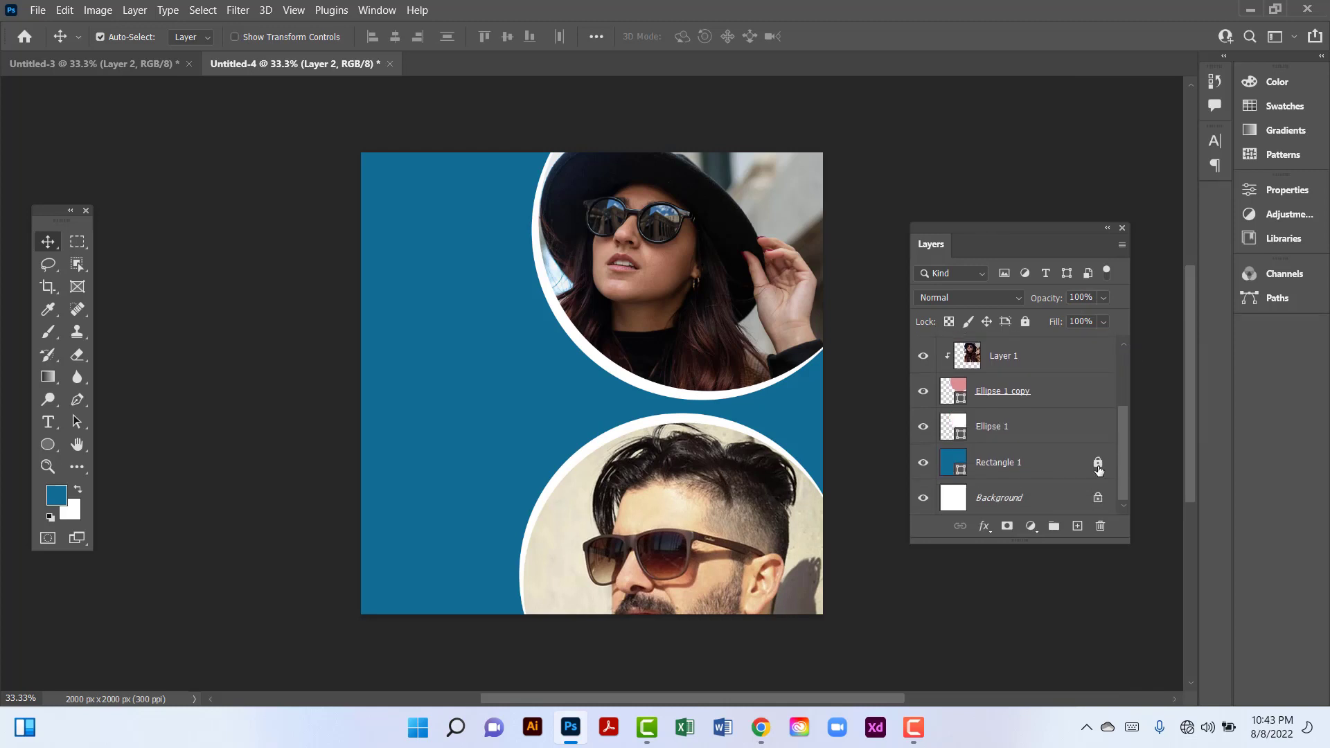
pyautogui.click(1098, 498)
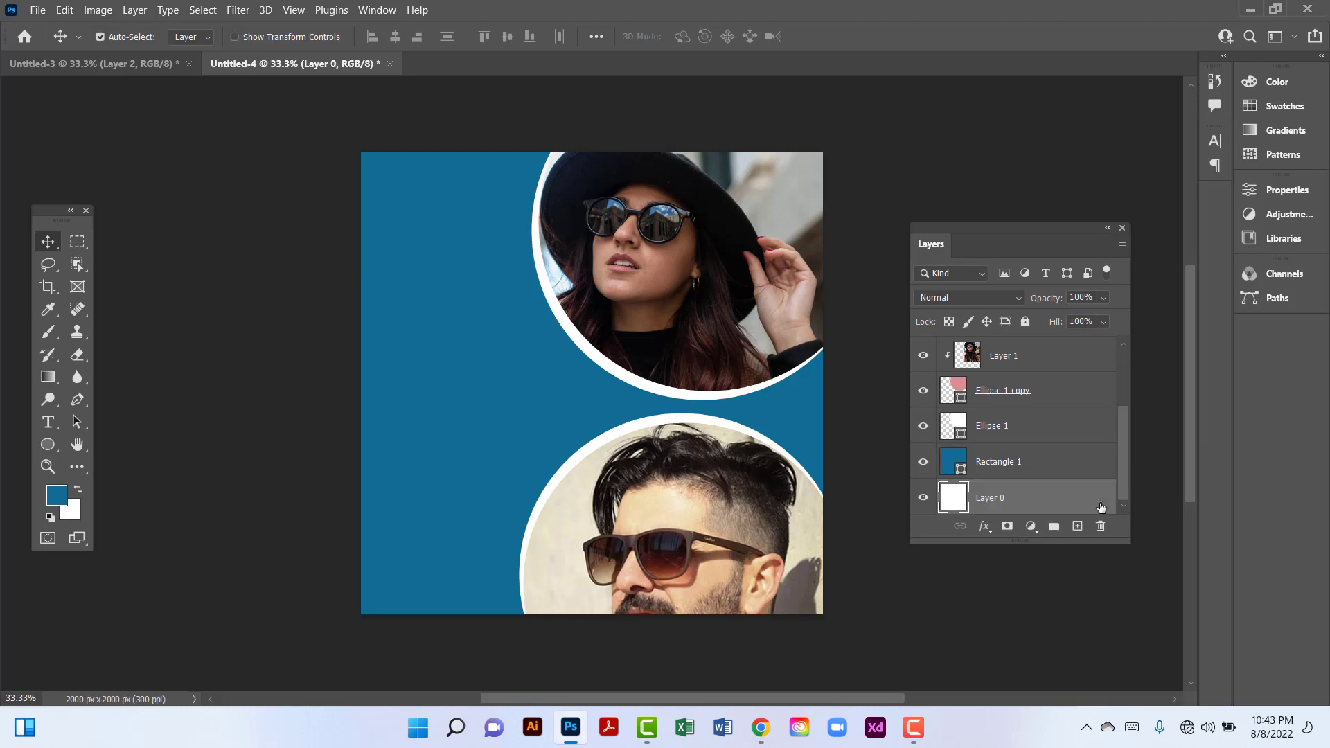
pyautogui.moveTo(1120, 455); pyautogui.dragTo(1109, 353)
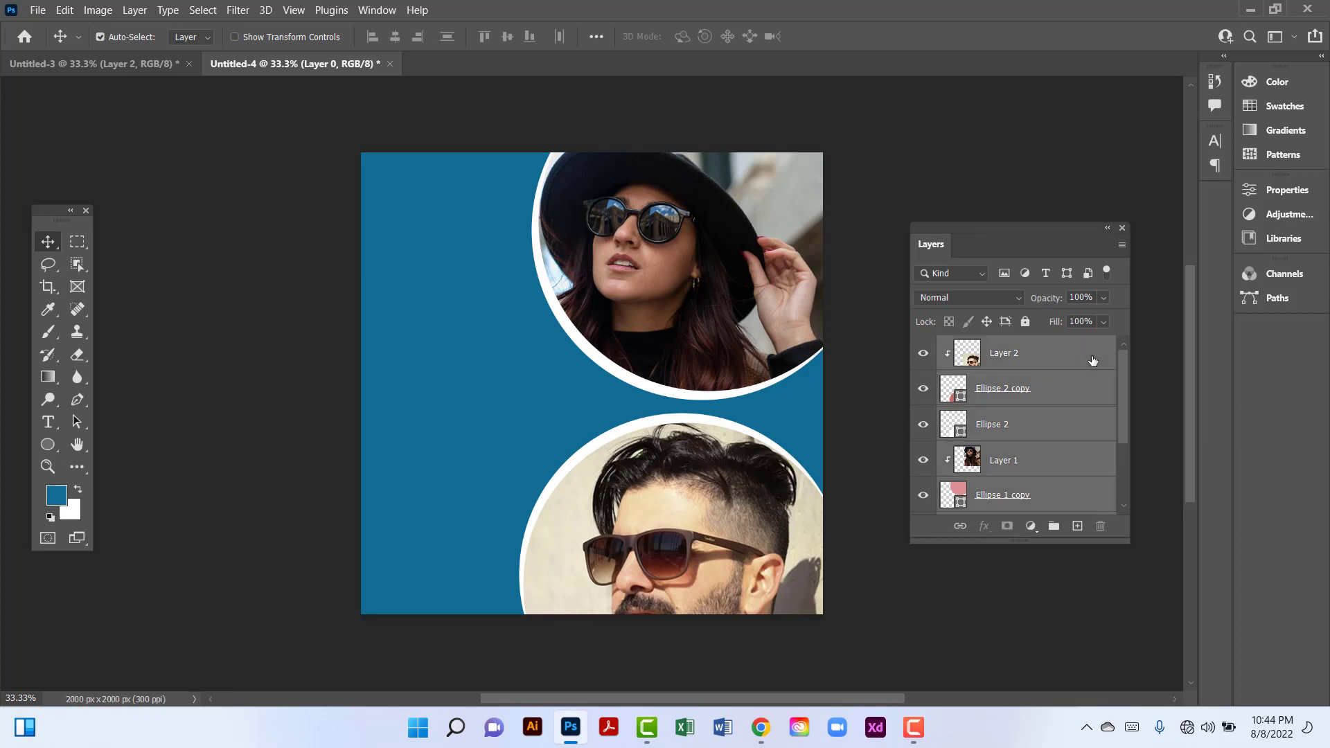
pyautogui.keyDown('shift'); pyautogui.click(1093, 360); pyautogui.keyUp('shift')
pyautogui.hotkey('ctrl', 'g')
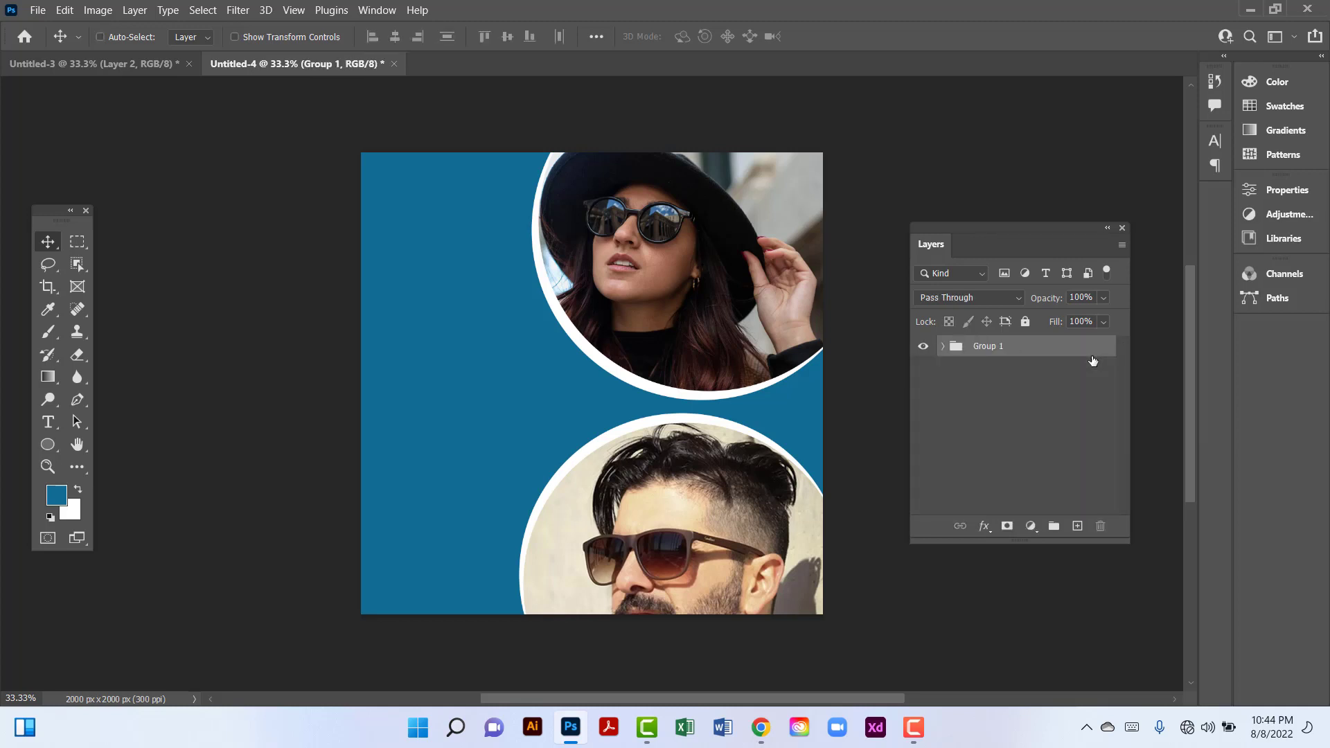
# Rename the group as Background and images and lock it completely.
pyautogui.doubleClick(995, 348)
pyautogui.write('Background and images')
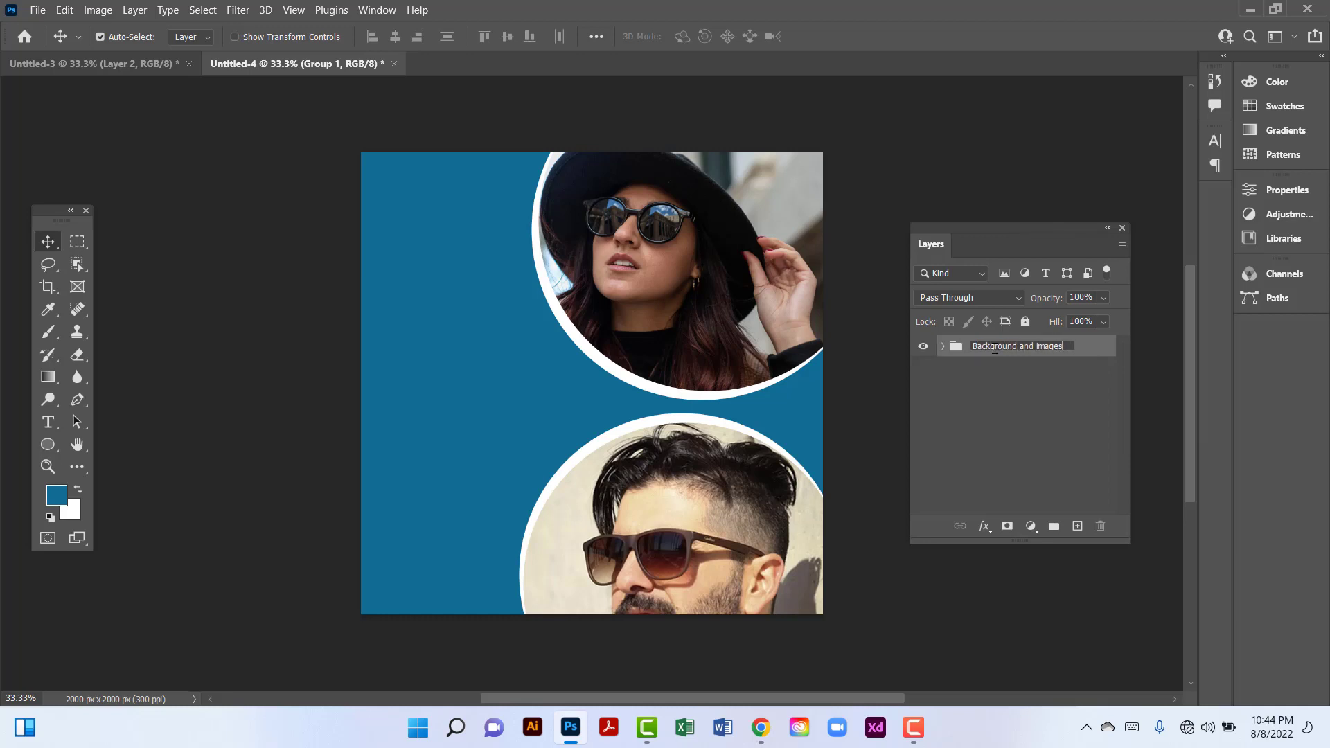
pyautogui.press('Return')
pyautogui.click(1026, 322)
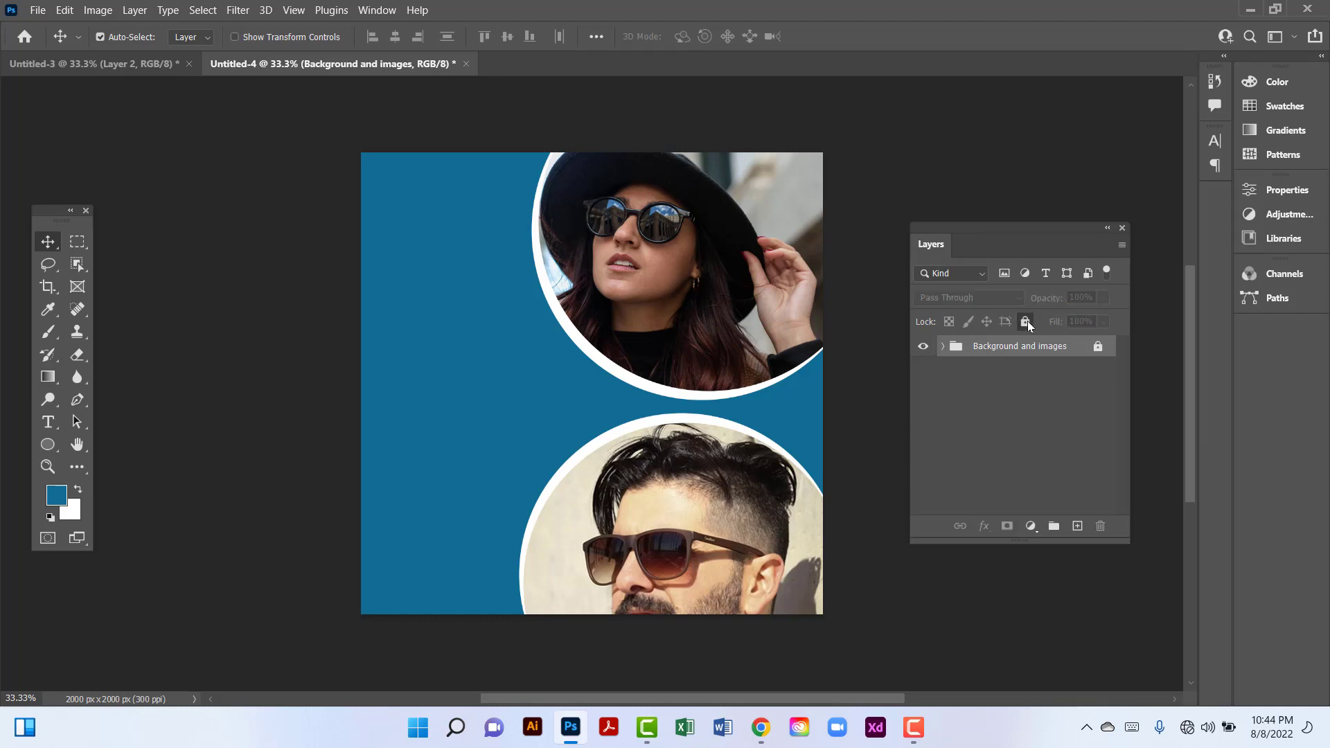
# Place a Bebas Neue Bold text line near the canvas's upper-left corner and set its colour to white, ffffff.
pyautogui.click(47, 423)
pyautogui.click(378, 189)
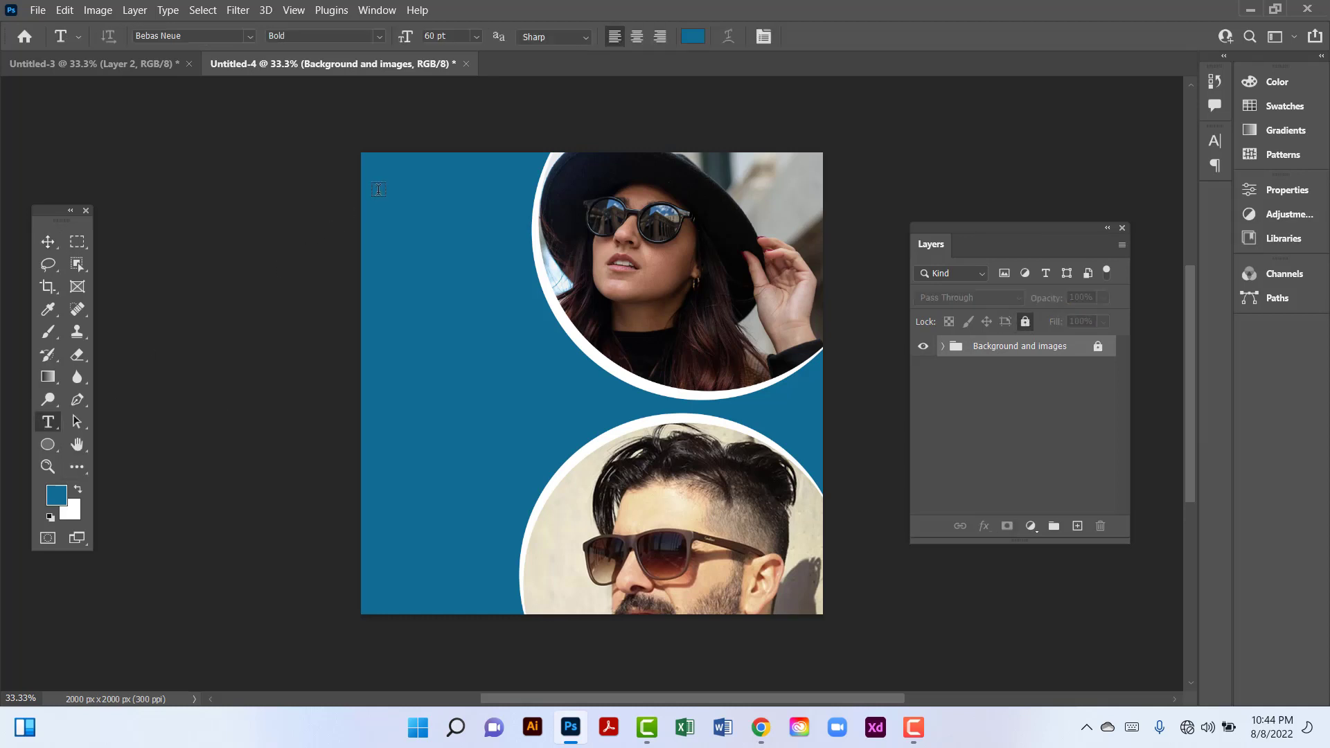
pyautogui.click(379, 189)
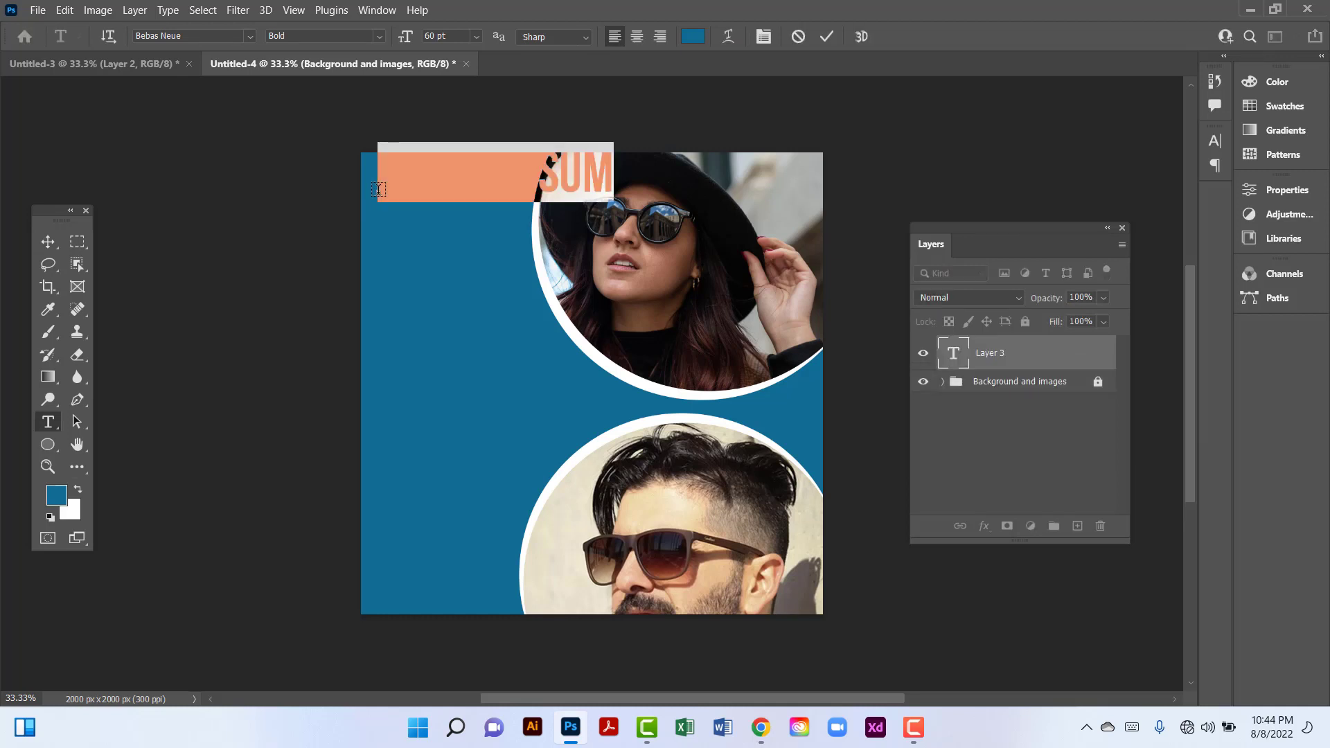
pyautogui.click(956, 354)
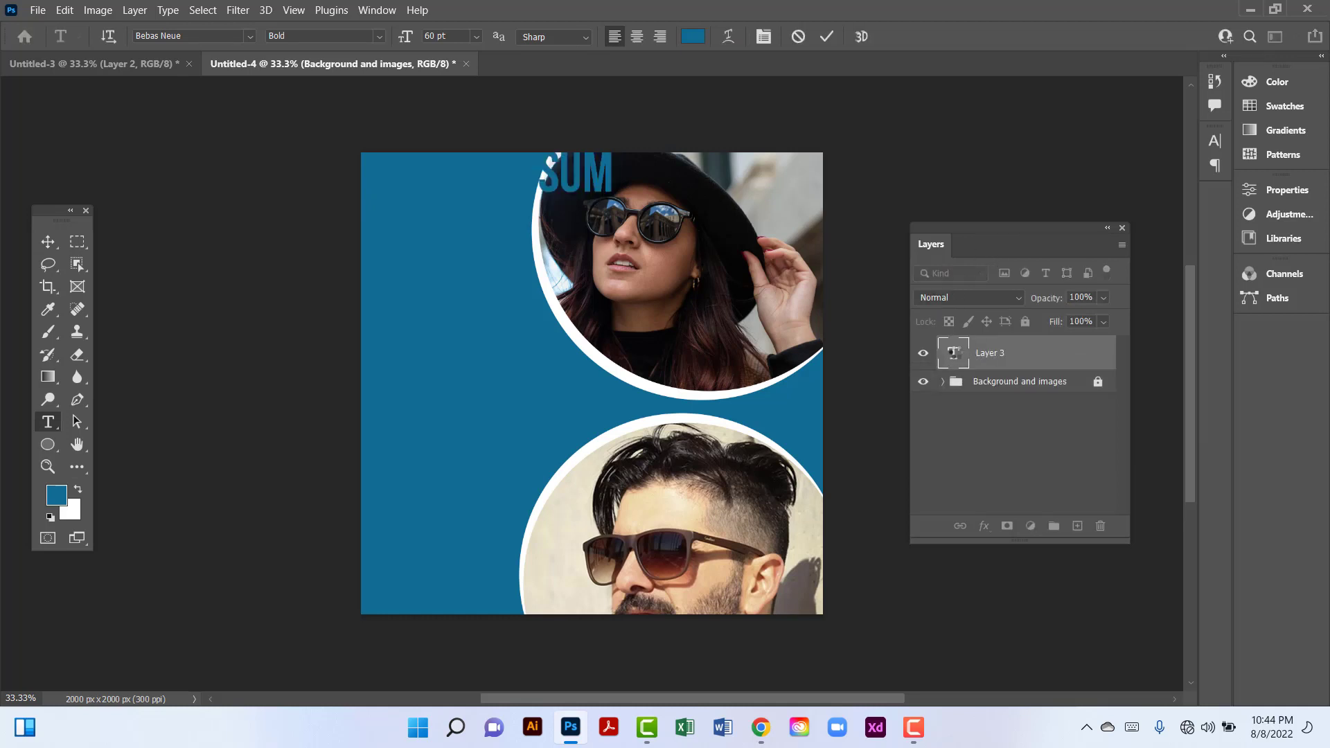
pyautogui.click(693, 36)
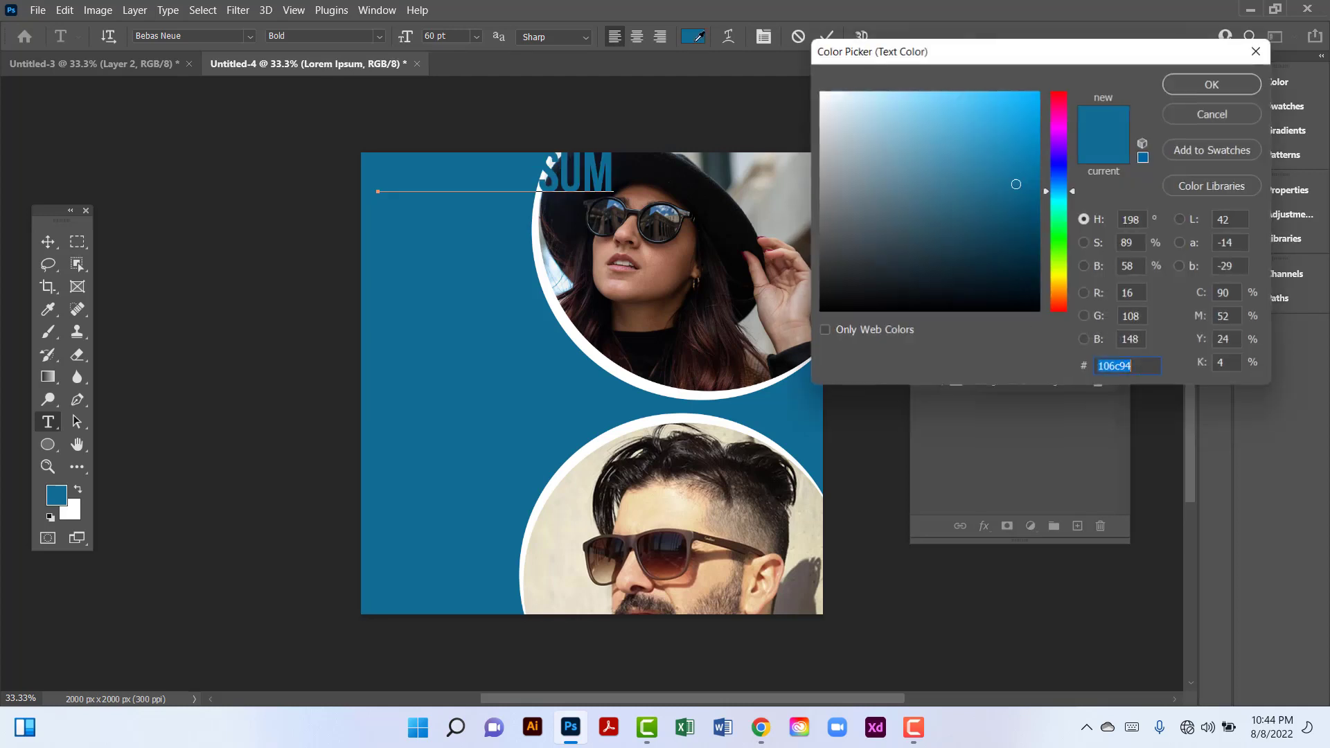
pyautogui.click(820, 92)
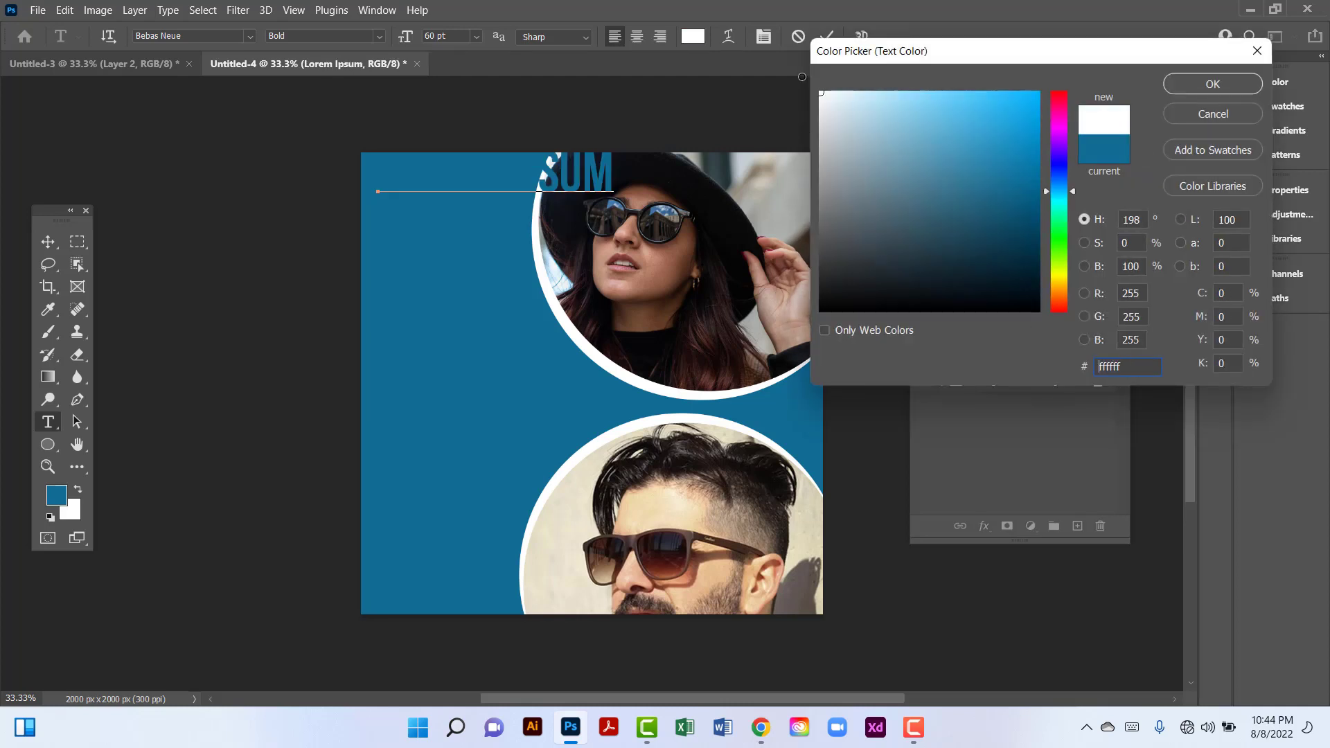
pyautogui.click(1212, 84)
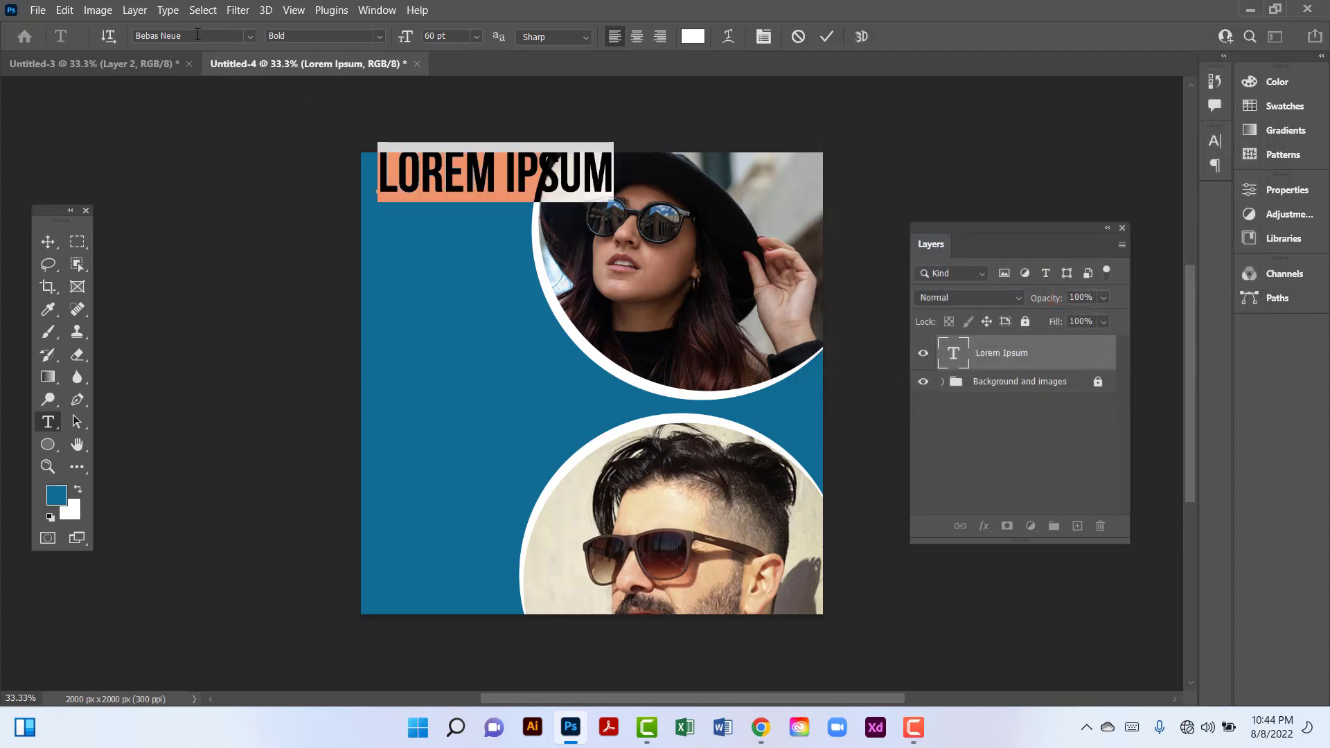
# Set the text size to 40 pt and replace the placeholder wording with LOGO.
pyautogui.click(454, 36)
pyautogui.write('40')
pyautogui.press('Return')
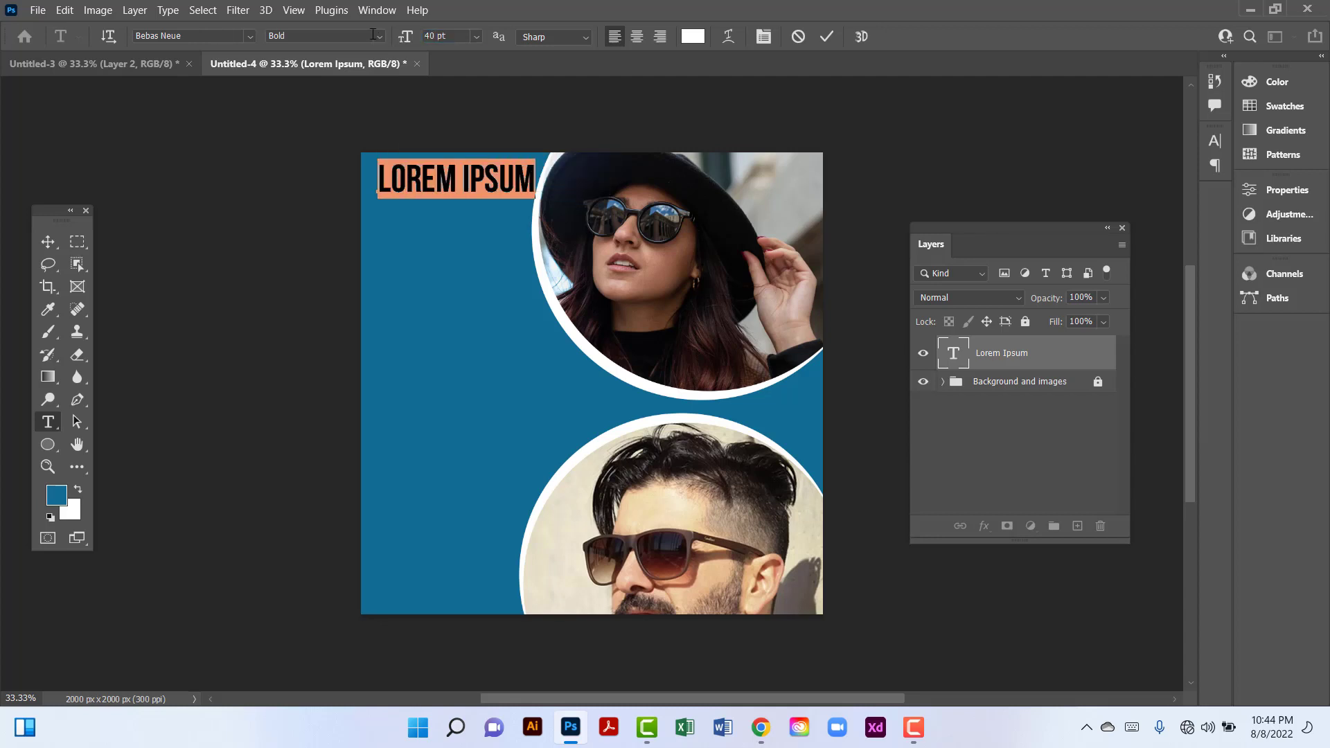
pyautogui.write('LOGO')
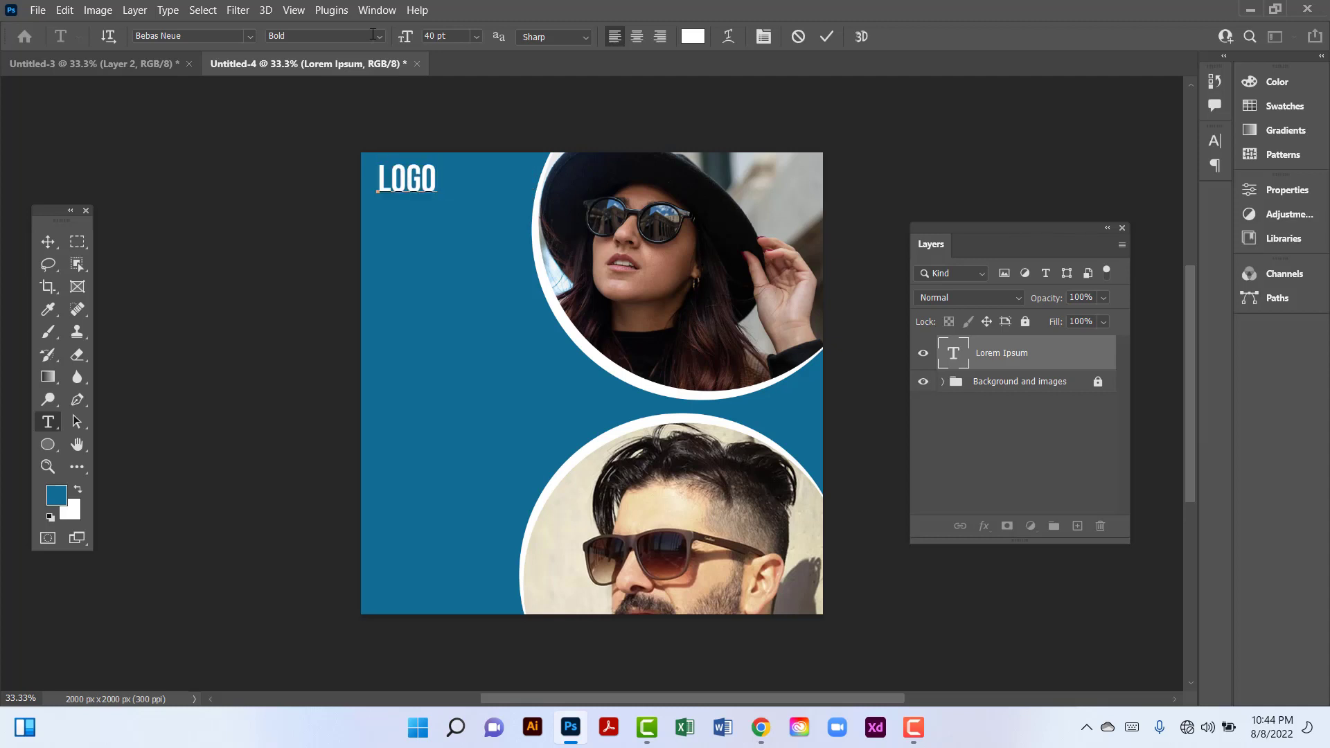
pyautogui.click(51, 235)
# Duplicate the LOGO text straight down to about mid-height of the blue area and change the copy's wording to NEW.
pyautogui.moveTo(422, 184); pyautogui.dragTo(415, 368)
pyautogui.doubleClick(415, 359)
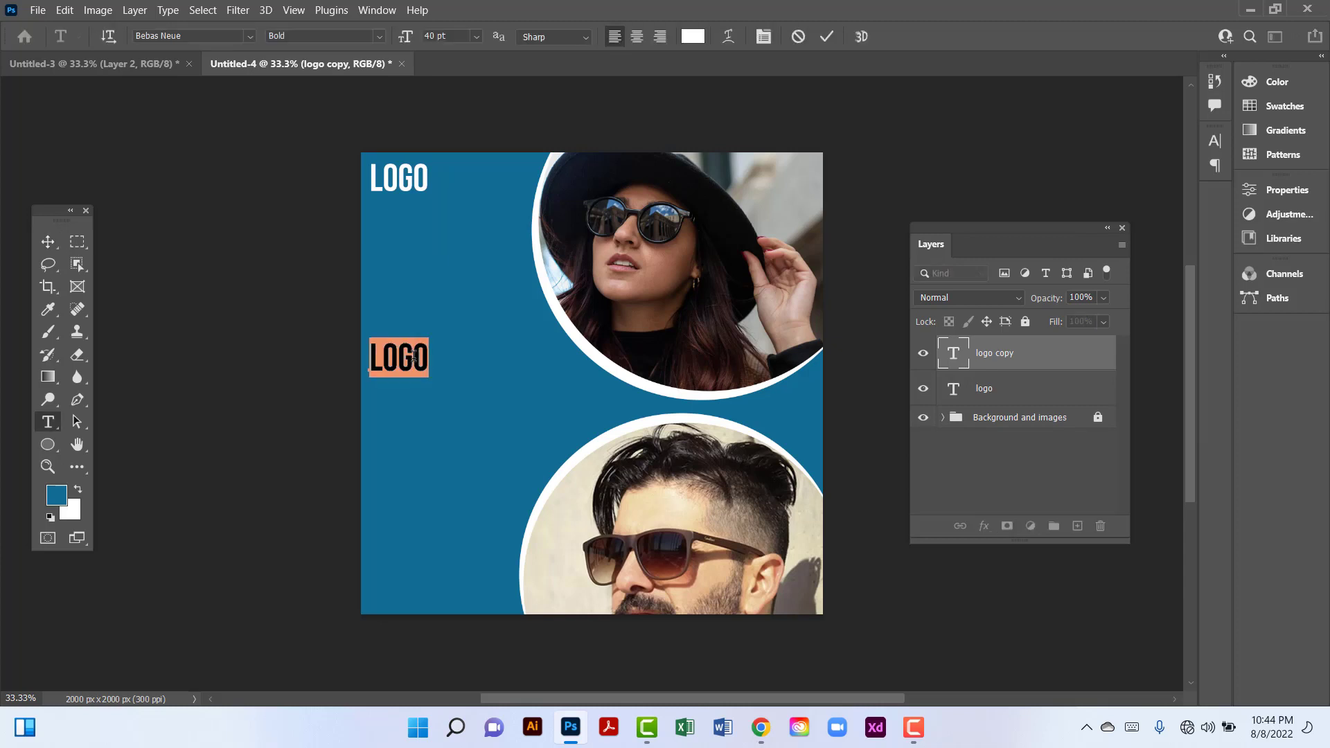
pyautogui.write('NEW')
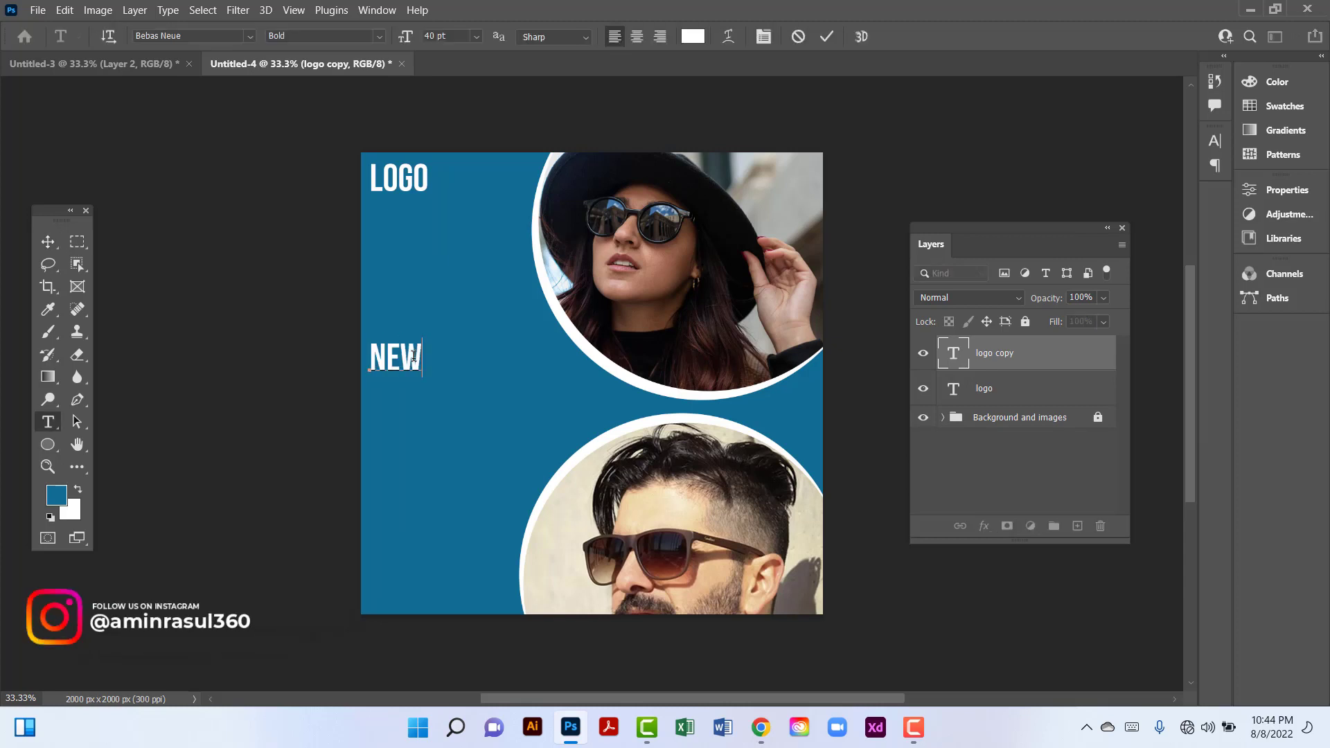
pyautogui.click(49, 240)
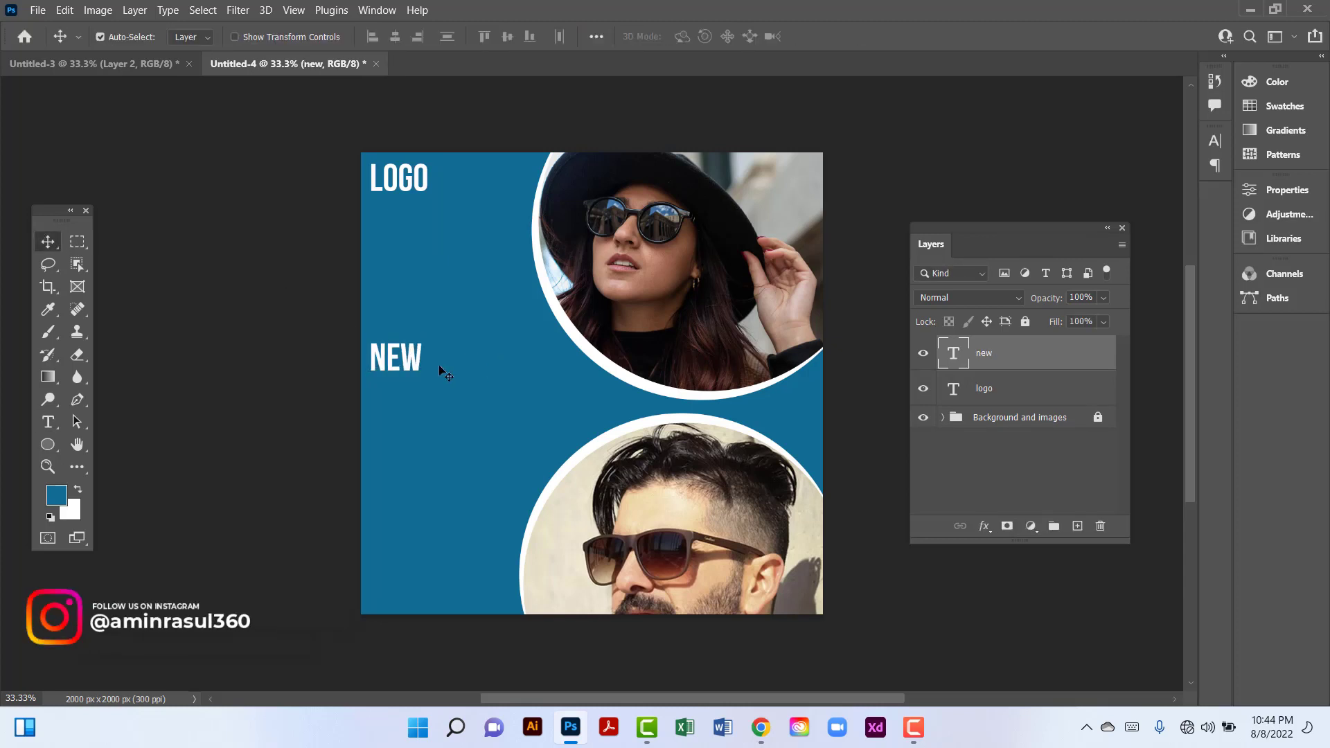
# Duplicate the NEW text straight down onto a second line and change the copy's wording to SUNGLUSSES.
pyautogui.moveTo(418, 360); pyautogui.dragTo(417, 407)
pyautogui.press('t')
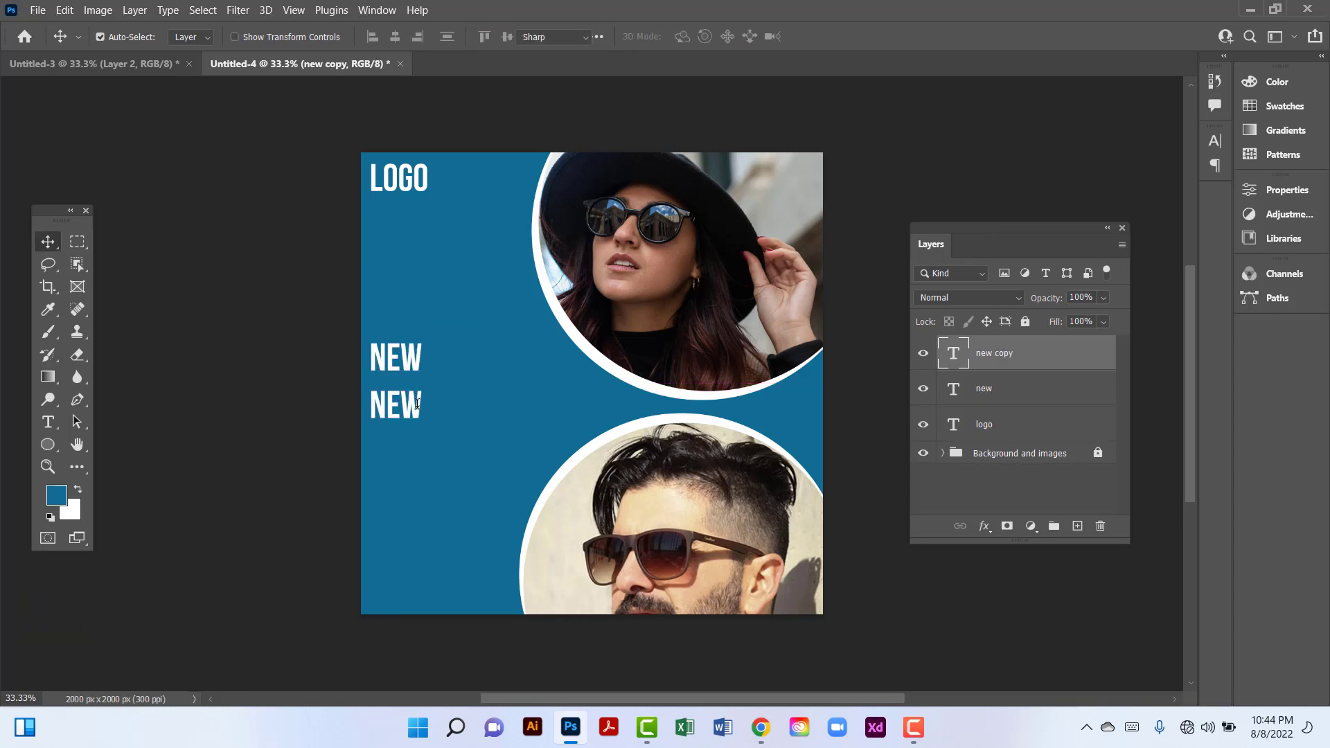
pyautogui.doubleClick(417, 405)
pyautogui.press('Right')
pyautogui.press('Right')
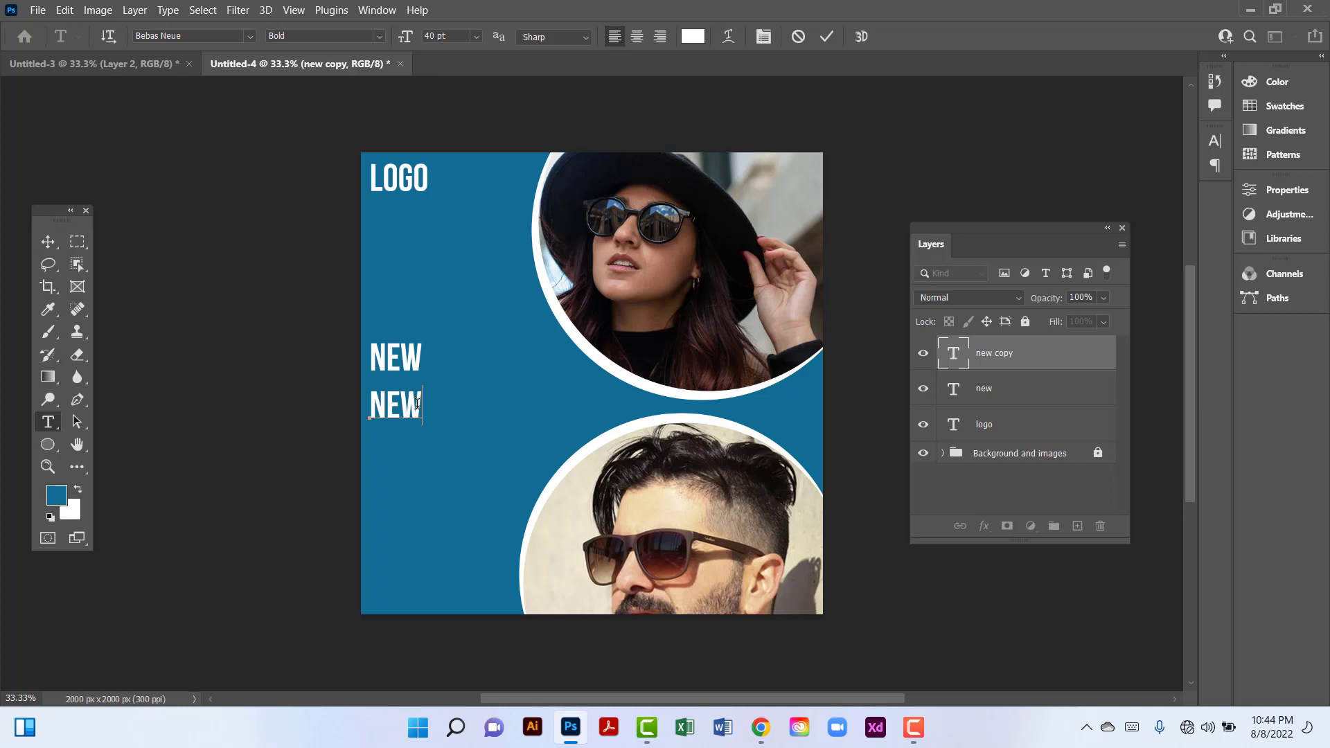
pyautogui.press('BackSpace')
pyautogui.press('BackSpace')
pyautogui.press('BackSpace')
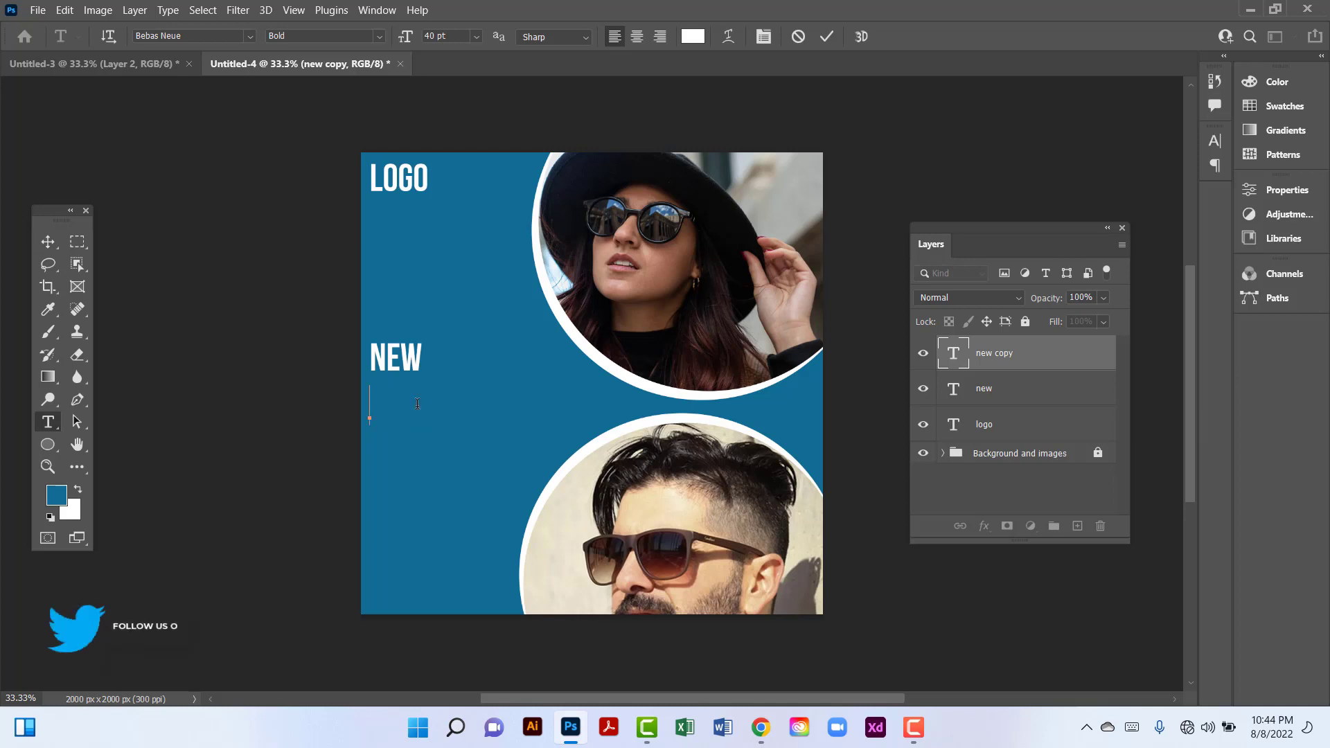
pyautogui.write('SU')
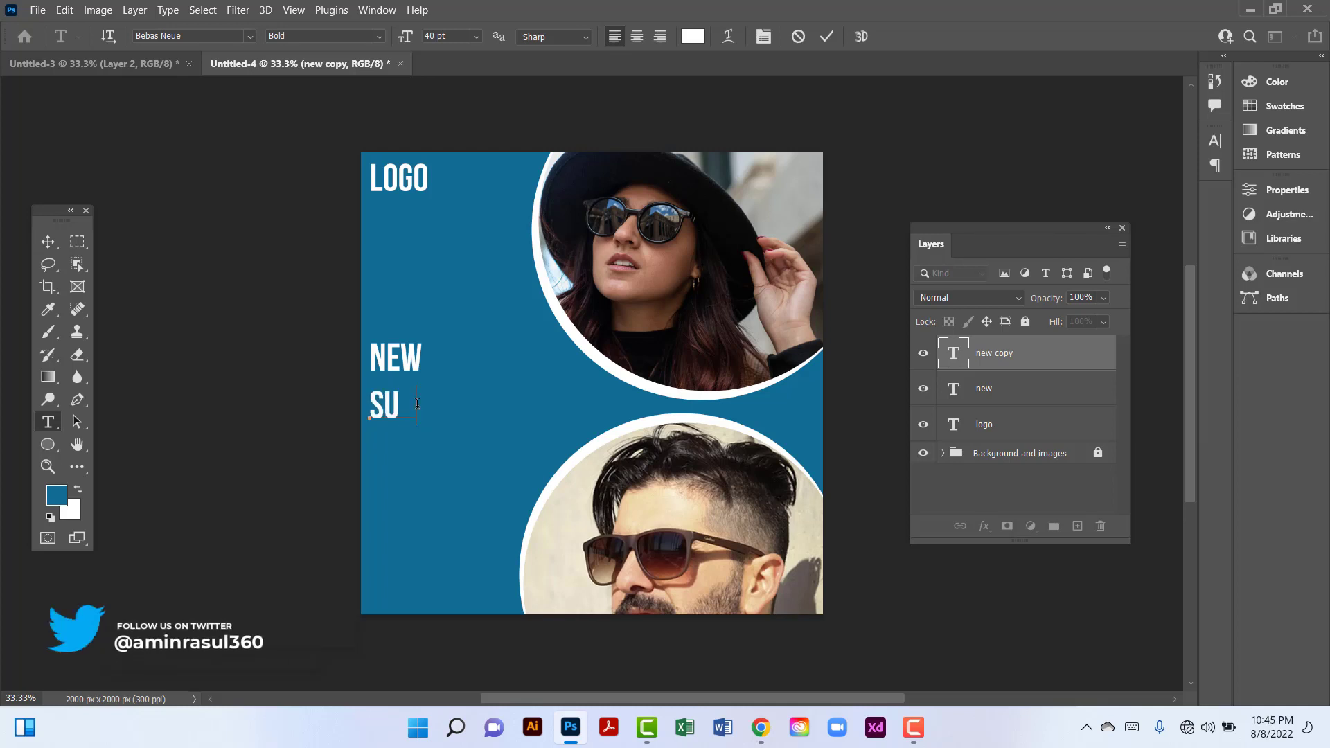
pyautogui.write('NGLU')
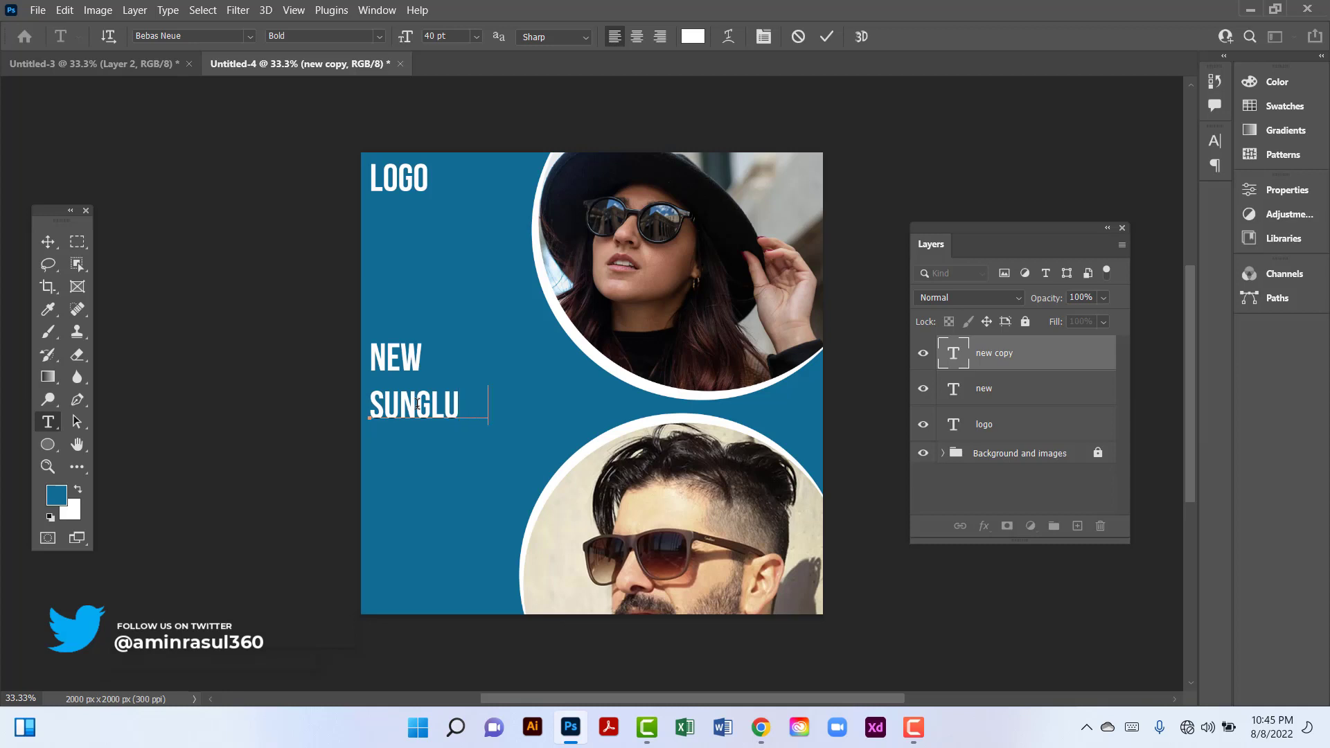
pyautogui.write('SSES')
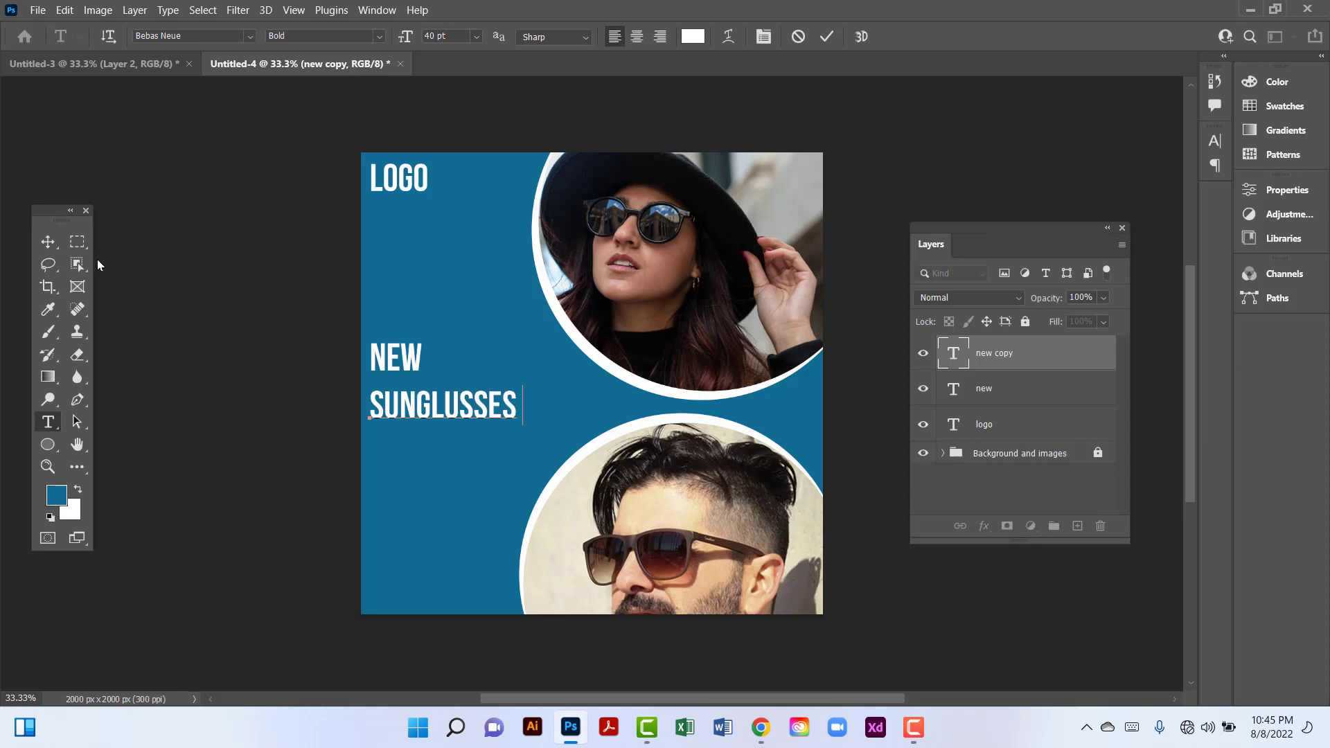
pyautogui.click(49, 242)
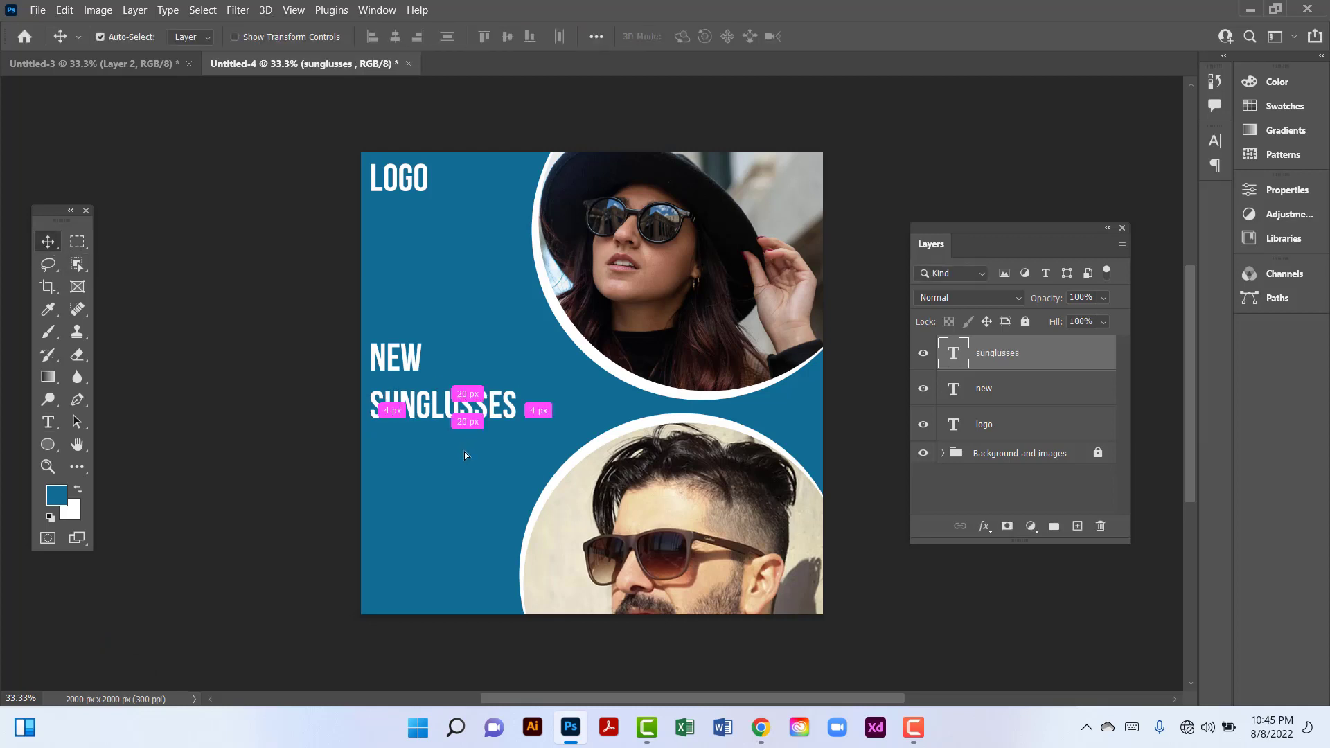
# Duplicate the SUNGLUSSES text straight down onto a third line and change the copy's wording to ARRIVLAS.
pyautogui.moveTo(457, 411); pyautogui.dragTo(462, 457)
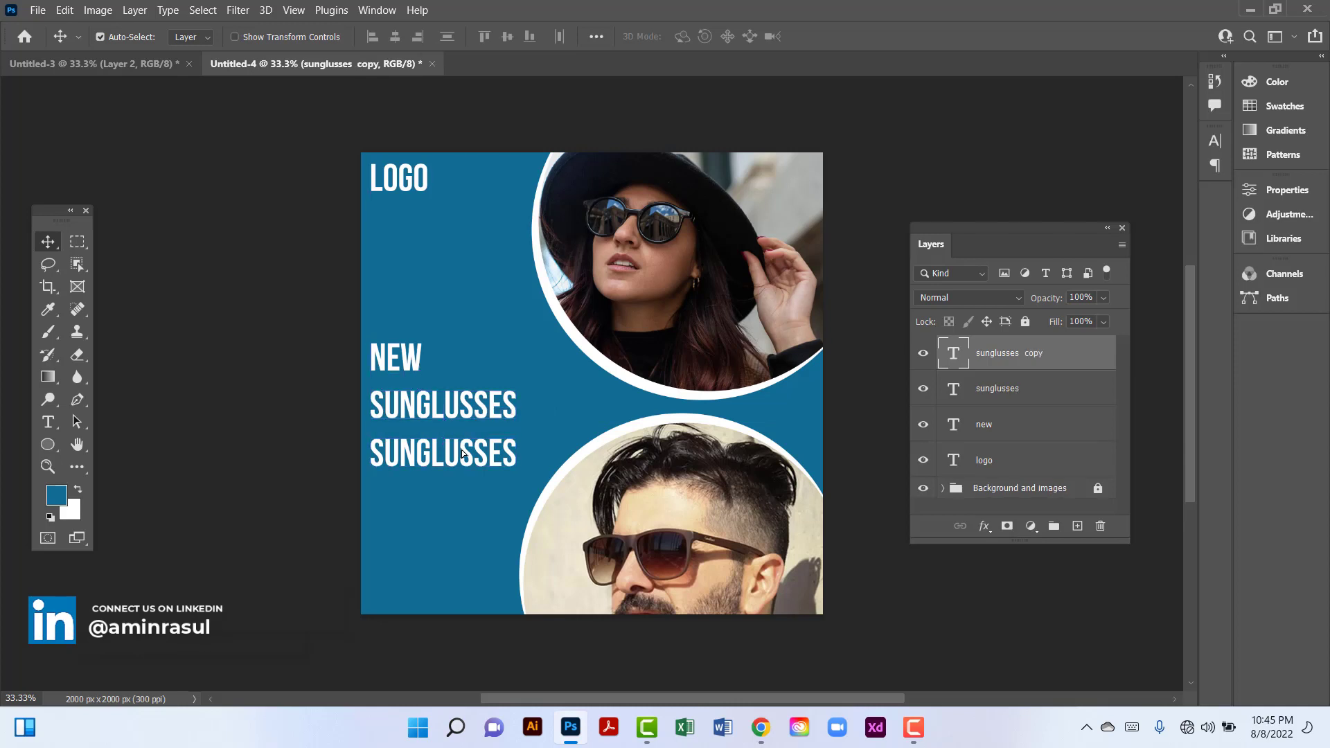
pyautogui.doubleClick(463, 450)
pyautogui.write('A')
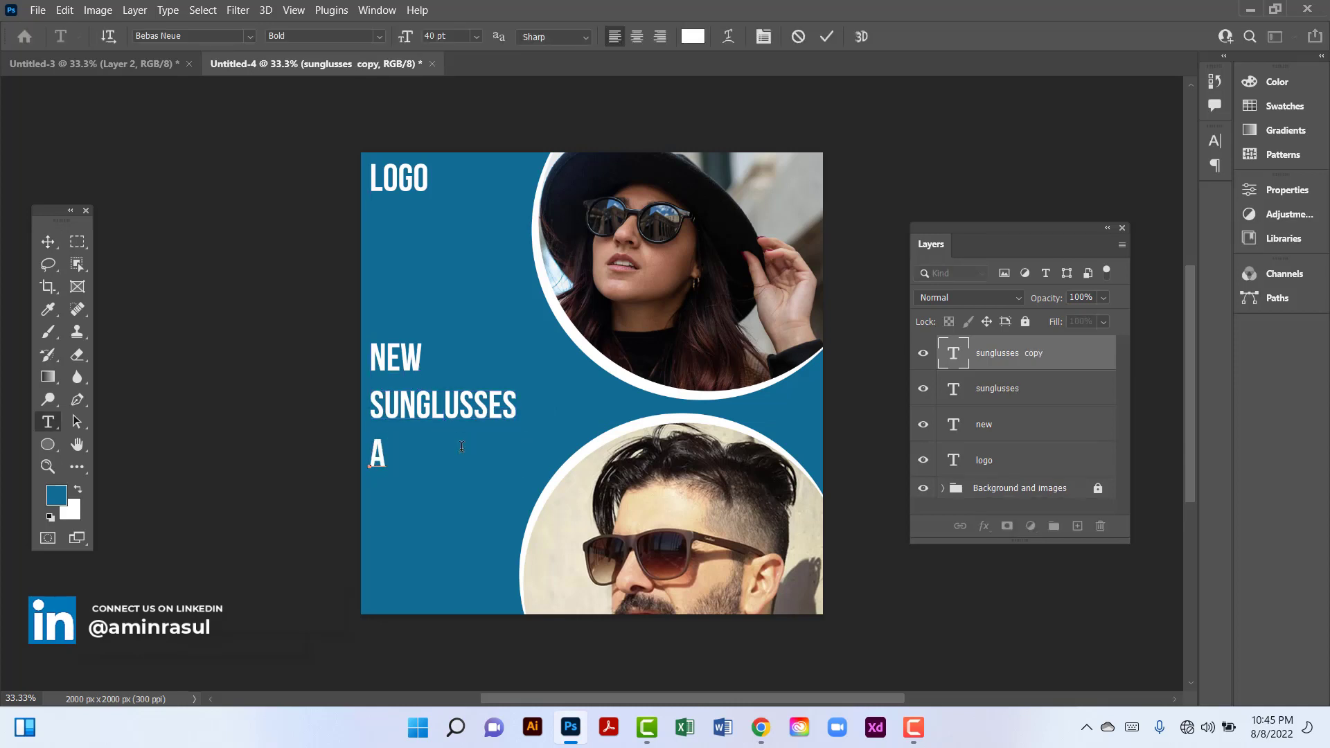
pyautogui.write('RRIVLAS')
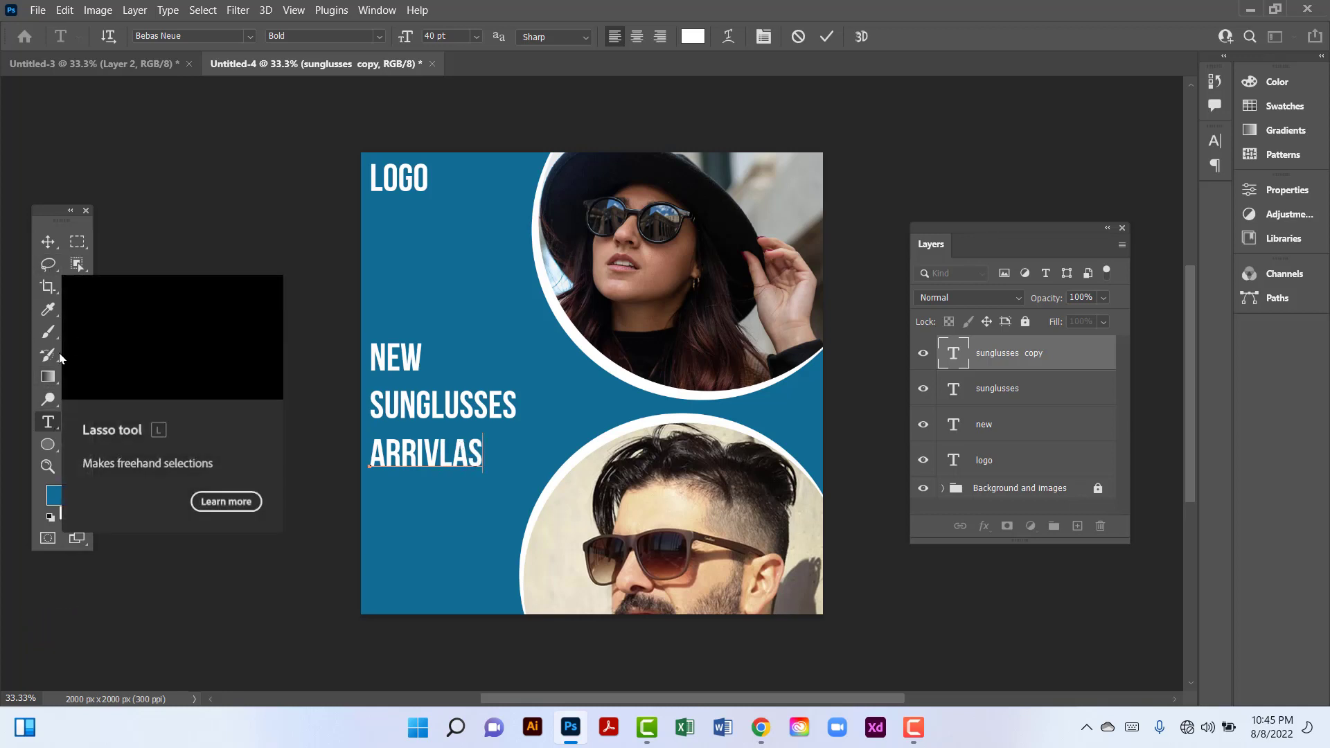
# Draw a rounded rectangle about 693 x 196 px with 20 px corners over the SUNGLUSSES line, starting at the canvas's left edge.
pyautogui.rightClick(52, 450)
pyautogui.click(97, 442)
pyautogui.click(109, 447)
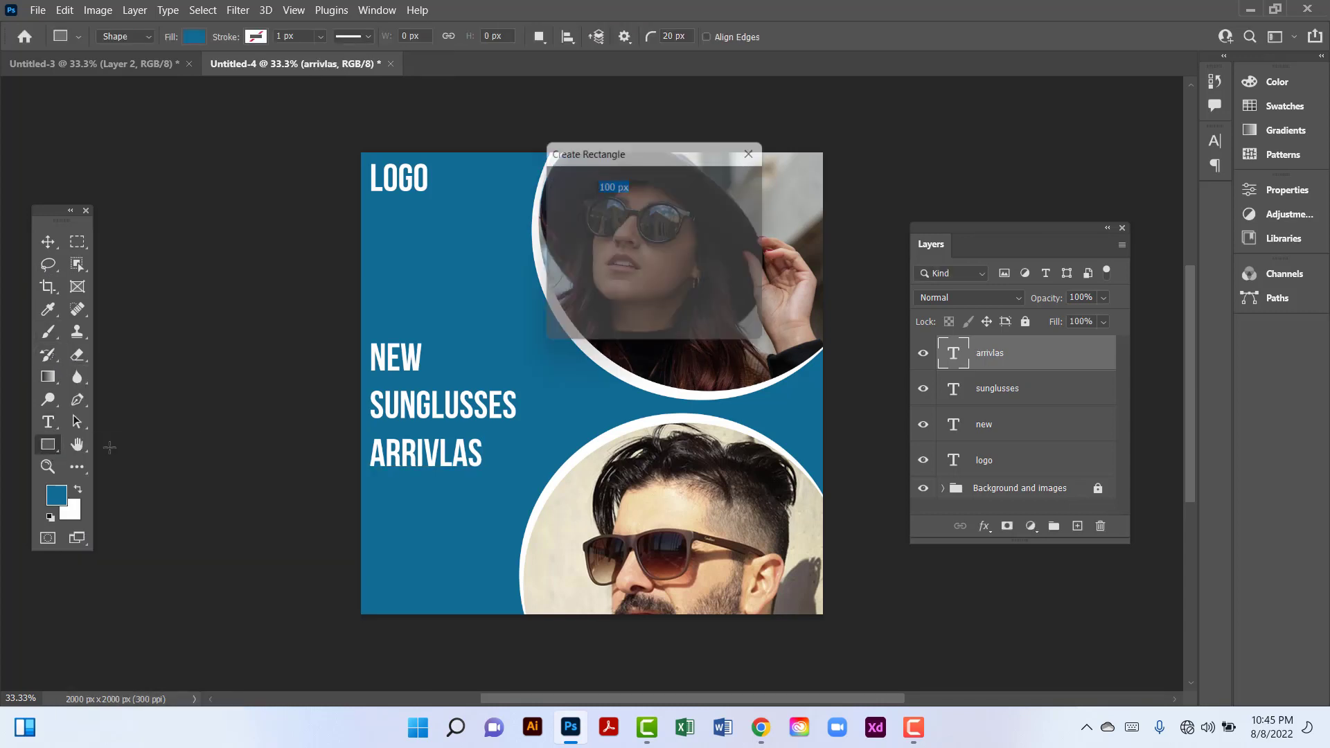
pyautogui.click(762, 147)
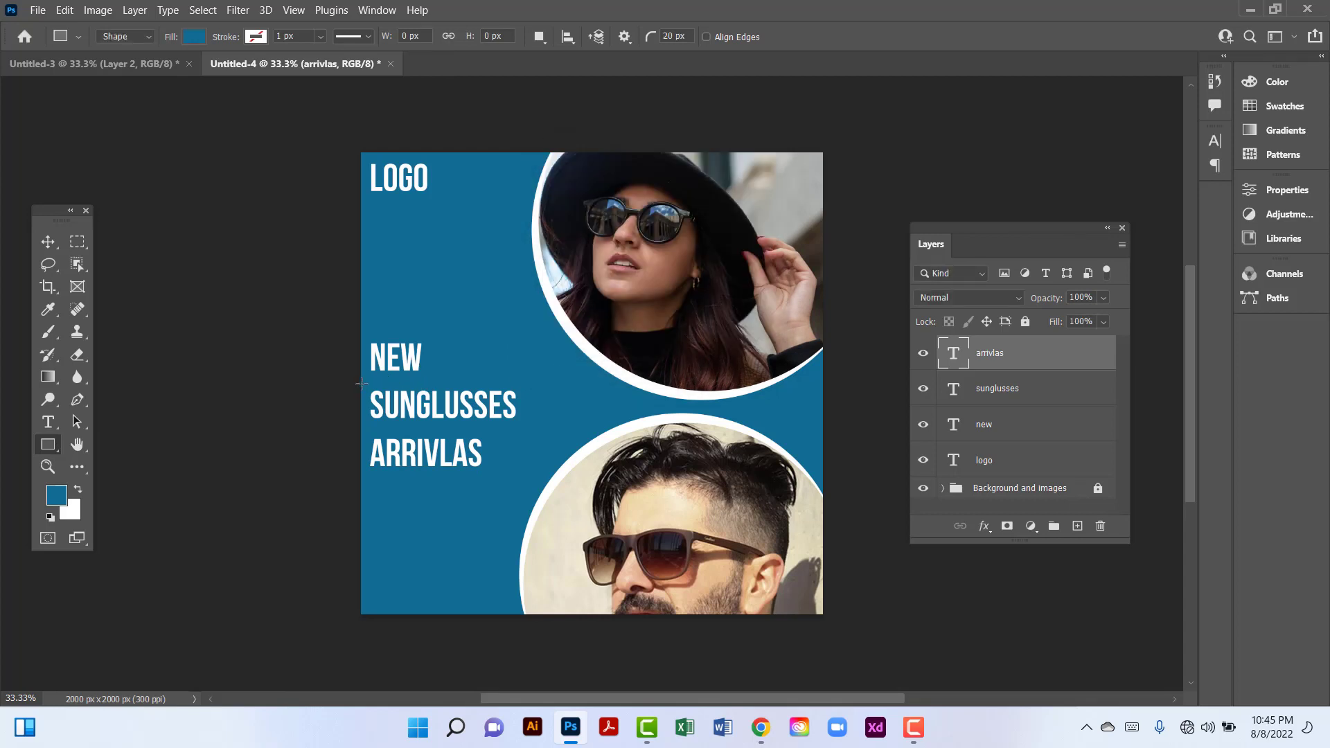
pyautogui.moveTo(361, 383); pyautogui.dragTo(521, 429)
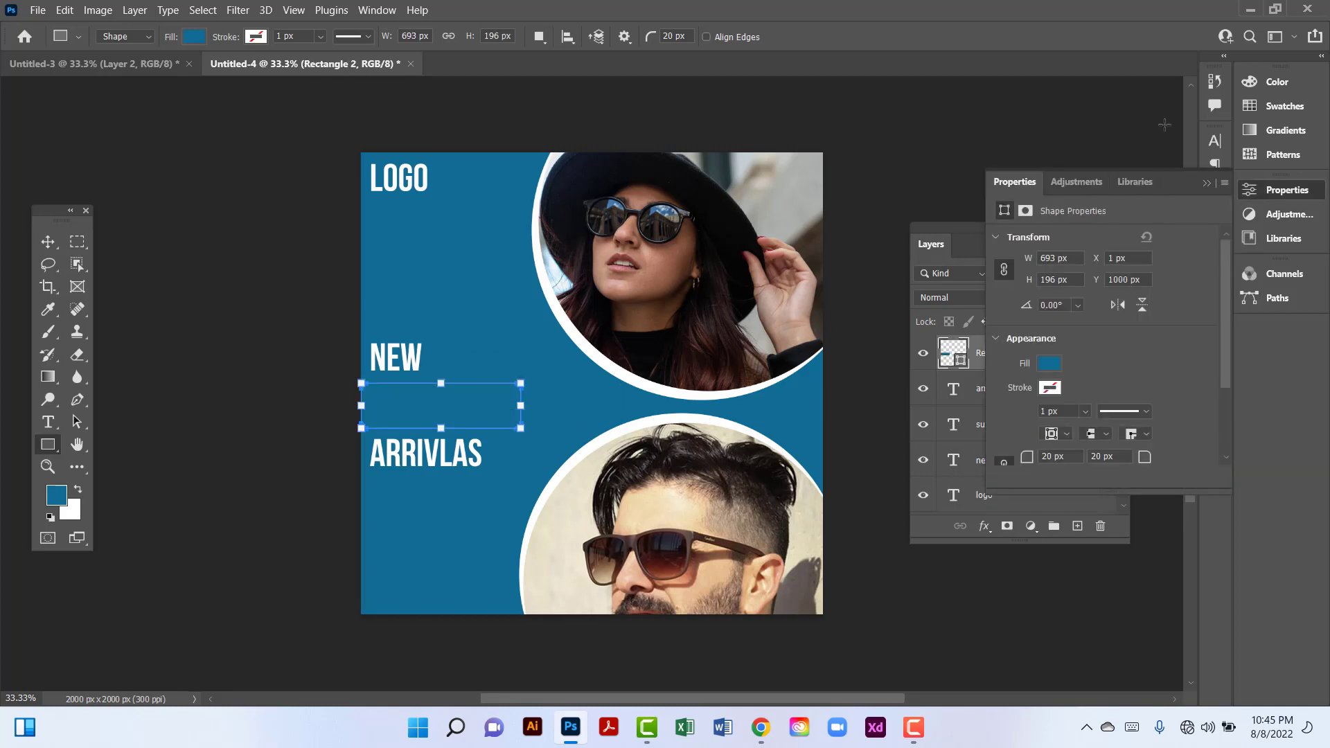
pyautogui.click(1207, 183)
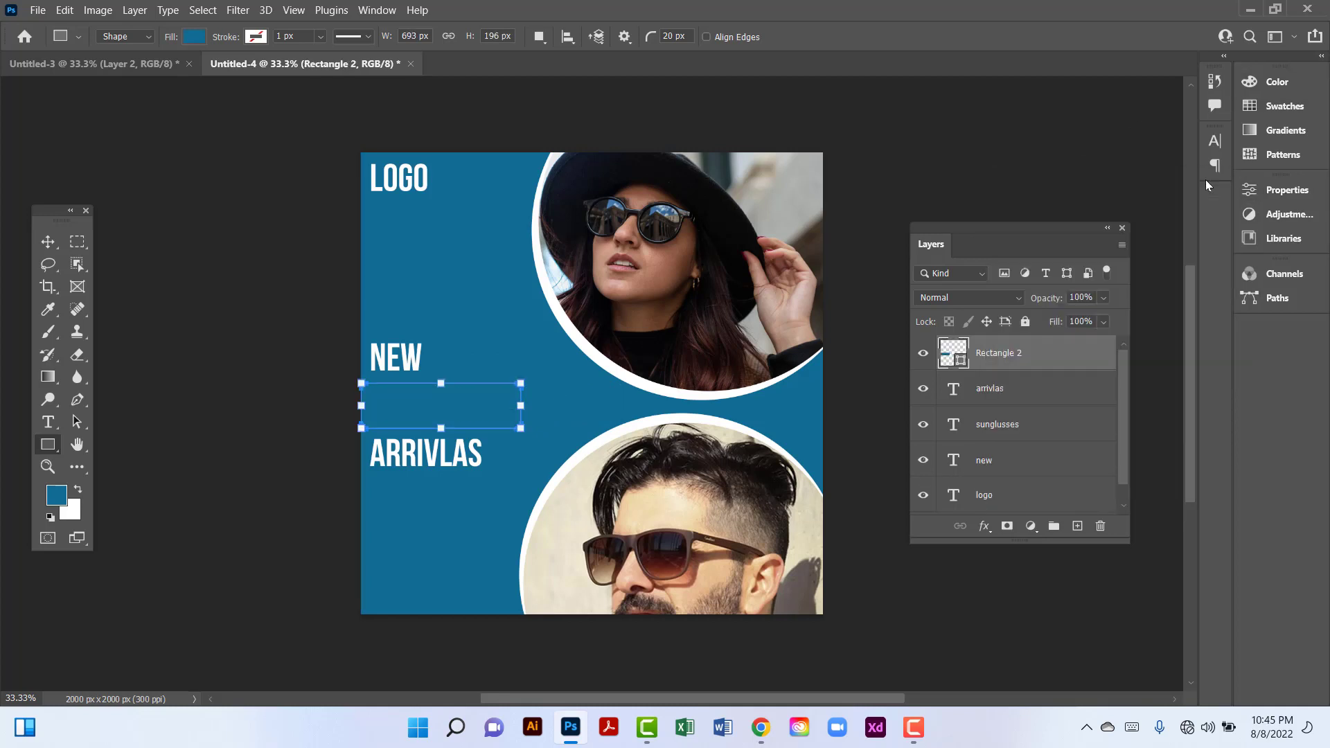
# Reorder the rectangle layer so it sits directly beneath the sunglusses text layer and above the new layer.
pyautogui.hotkey('ctrl', '[')
pyautogui.hotkey('ctrl', '[')
pyautogui.hotkey('ctrl', '[')
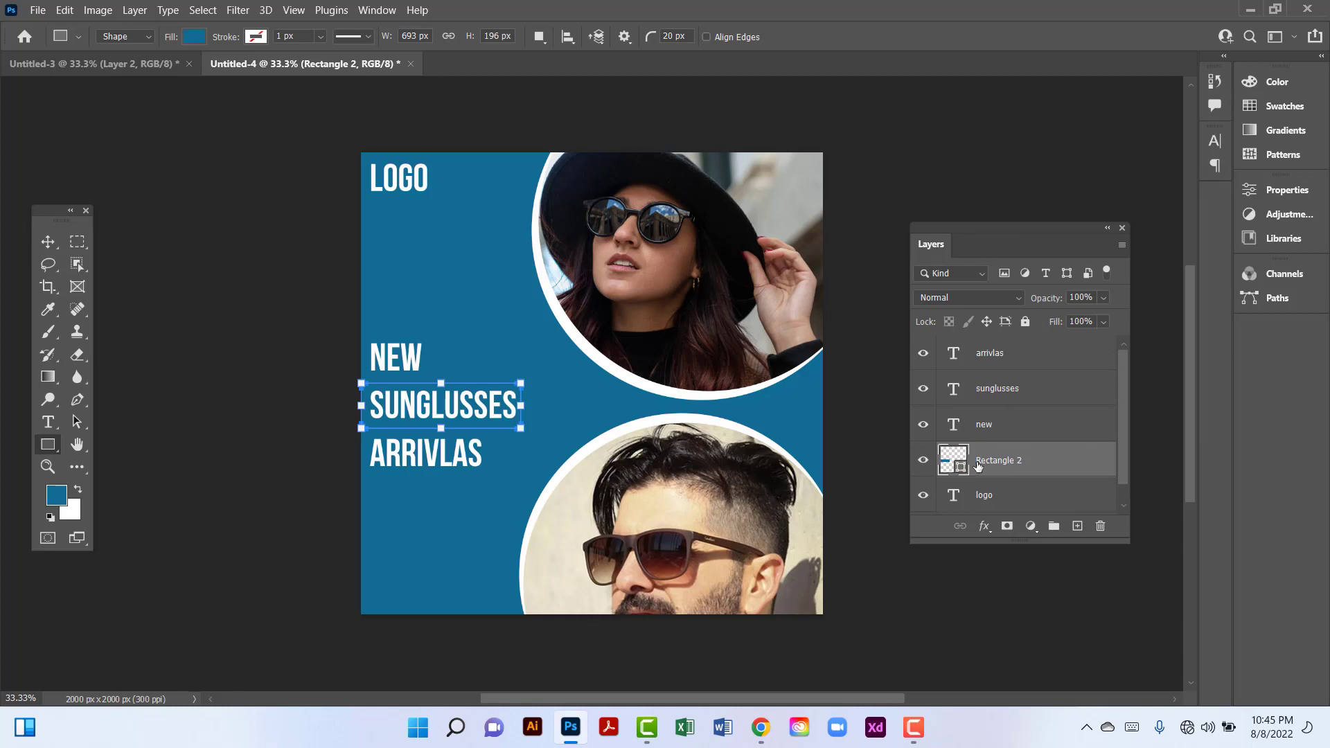
pyautogui.hotkey('ctrl', ']')
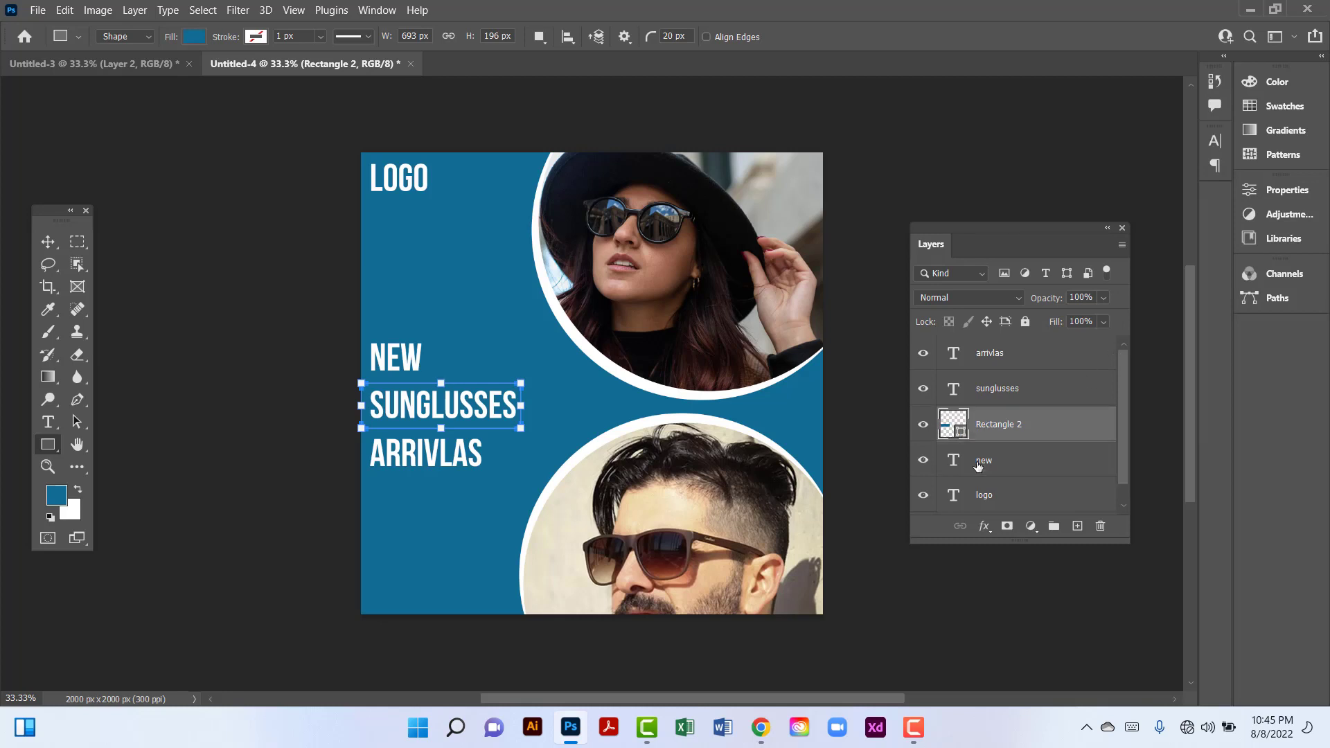
pyautogui.hotkey('ctrl', ']')
pyautogui.hotkey('ctrl', '[')
# Change the fill of the rectangle behind SUNGLUSSES to bright green, 17d425.
pyautogui.doubleClick(963, 434)
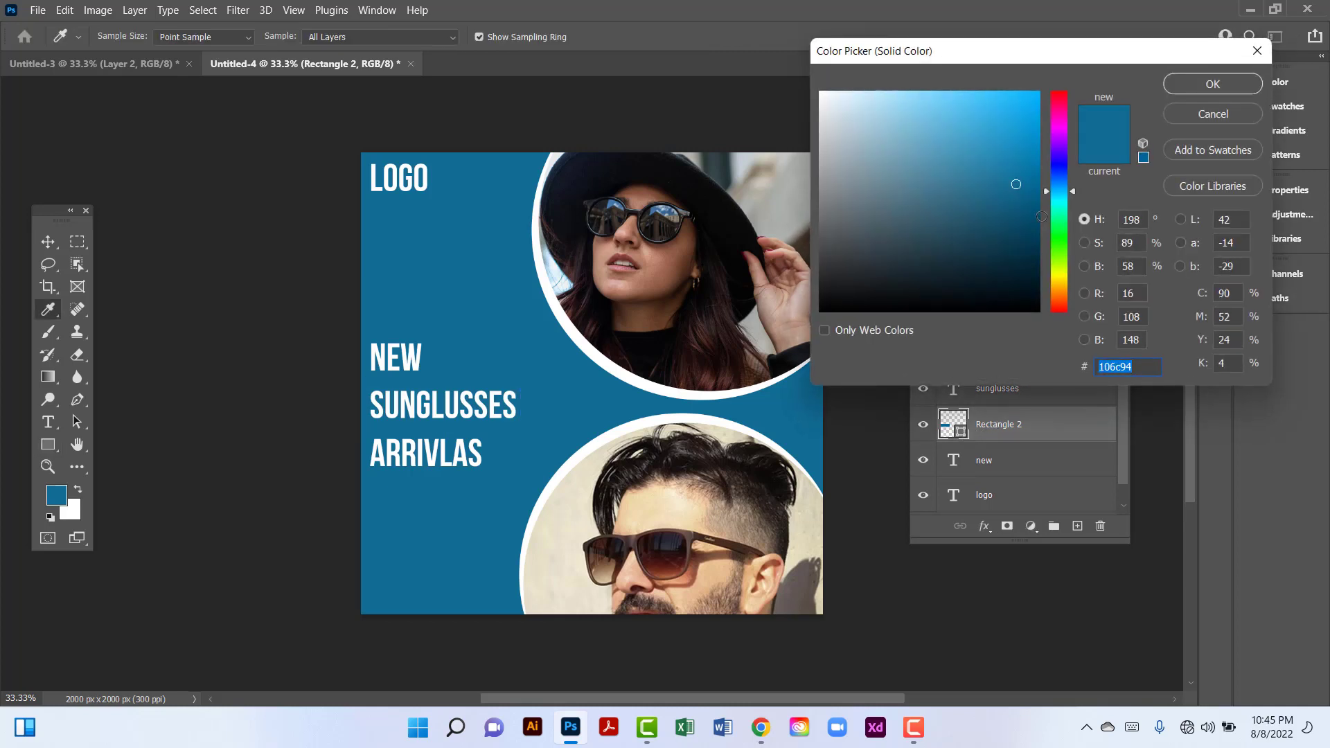
pyautogui.click(1065, 236)
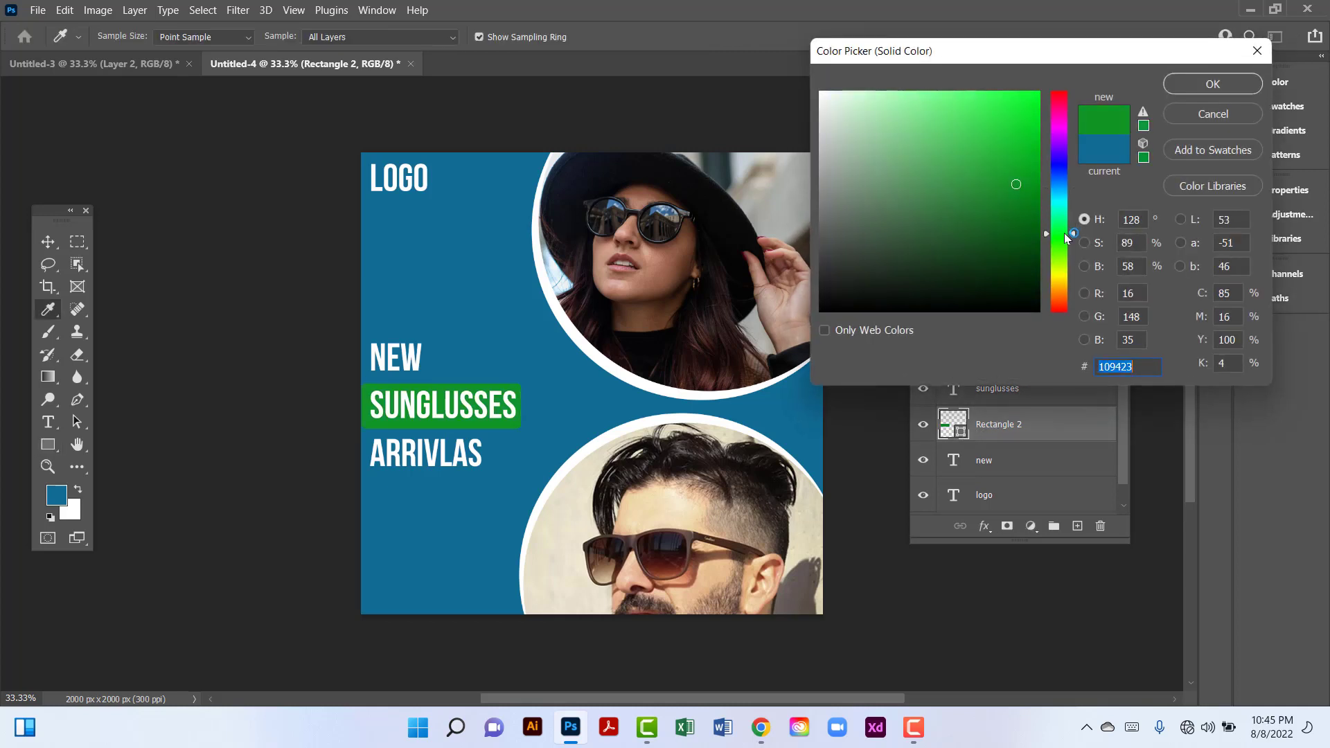
pyautogui.moveTo(1016, 184); pyautogui.dragTo(1017, 130)
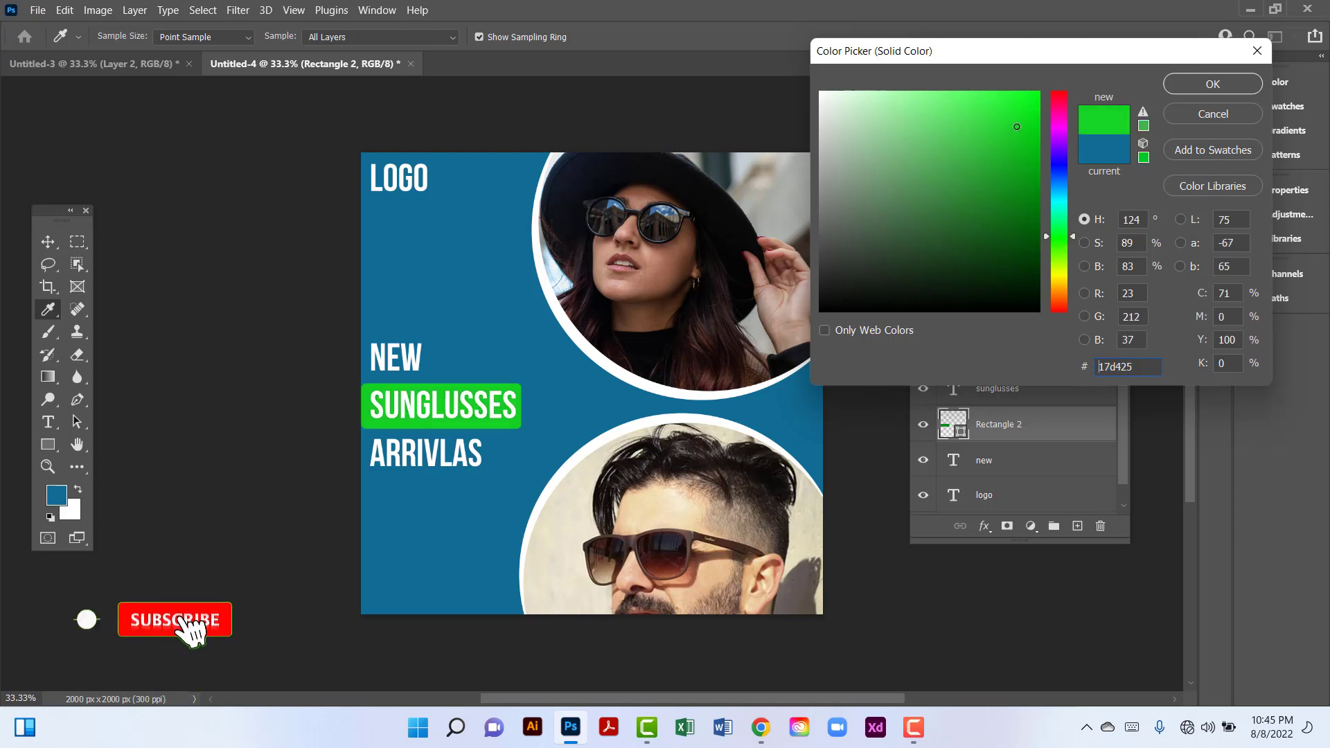
pyautogui.click(1225, 83)
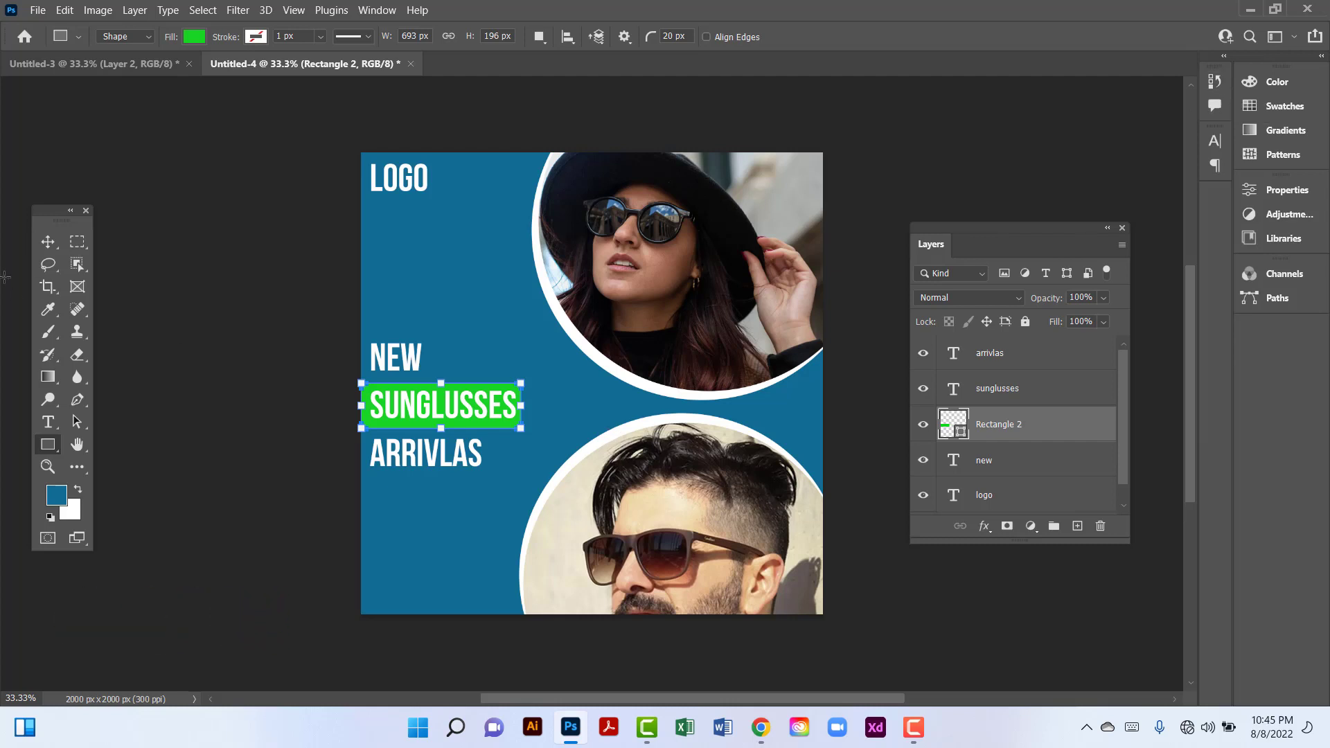
pyautogui.click(47, 243)
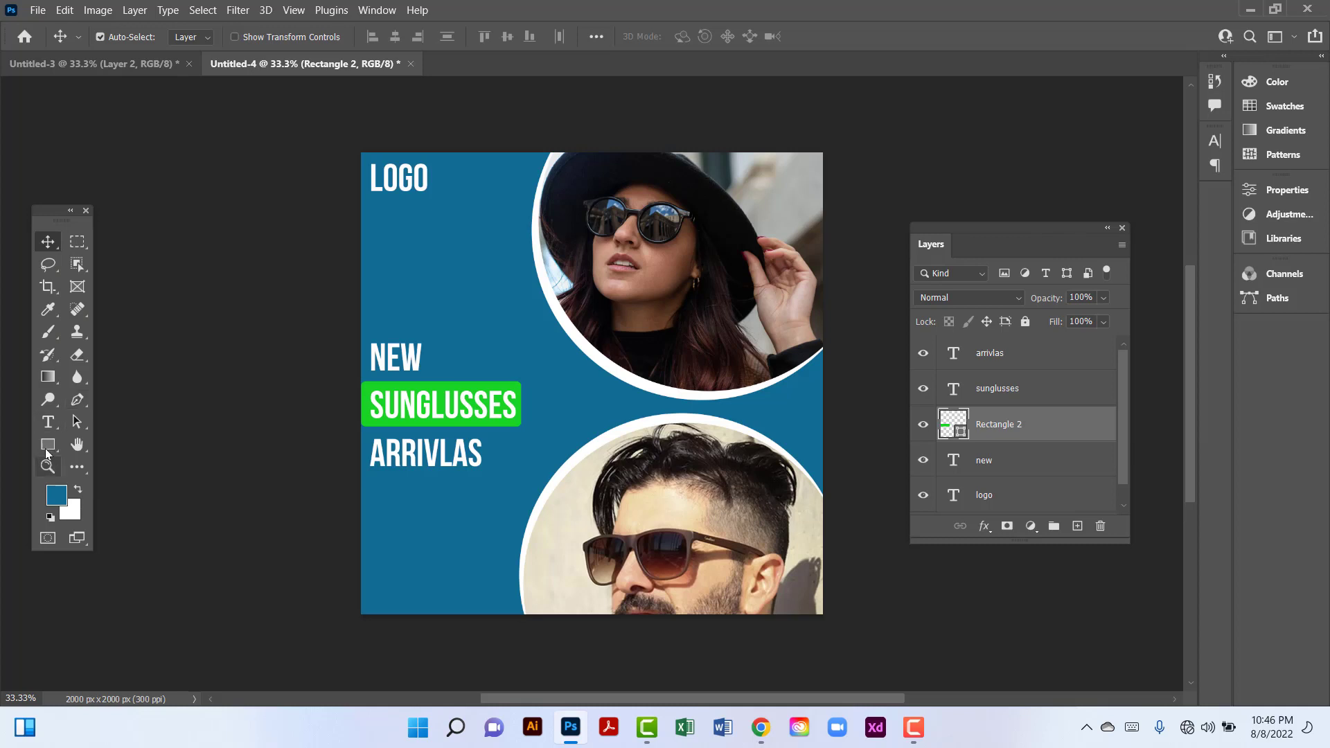
# Draw a green circle about 342 px in diameter overlapping the left rim of the upper photo circle, above the NEW text.
pyautogui.moveTo(48, 444); pyautogui.dragTo(142, 462)
pyautogui.moveTo(522, 275); pyautogui.dragTo(562, 309)
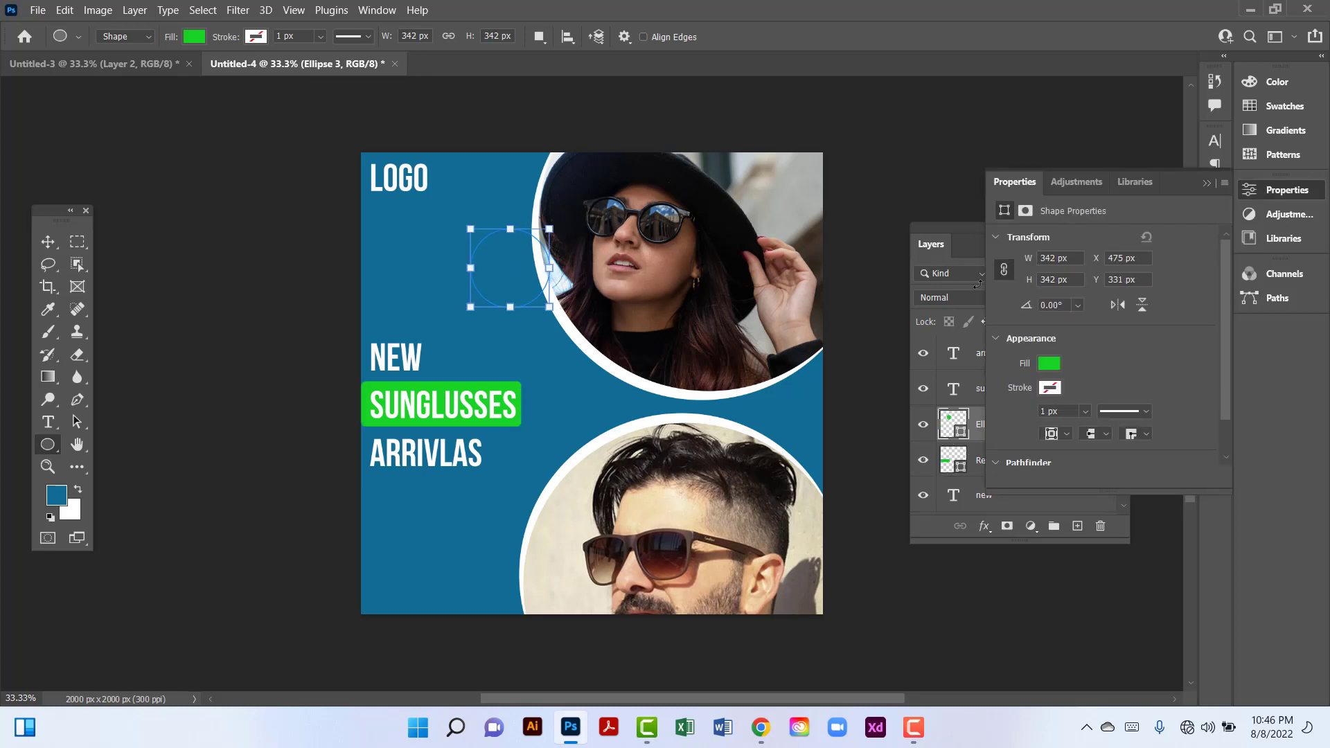
pyautogui.click(1211, 184)
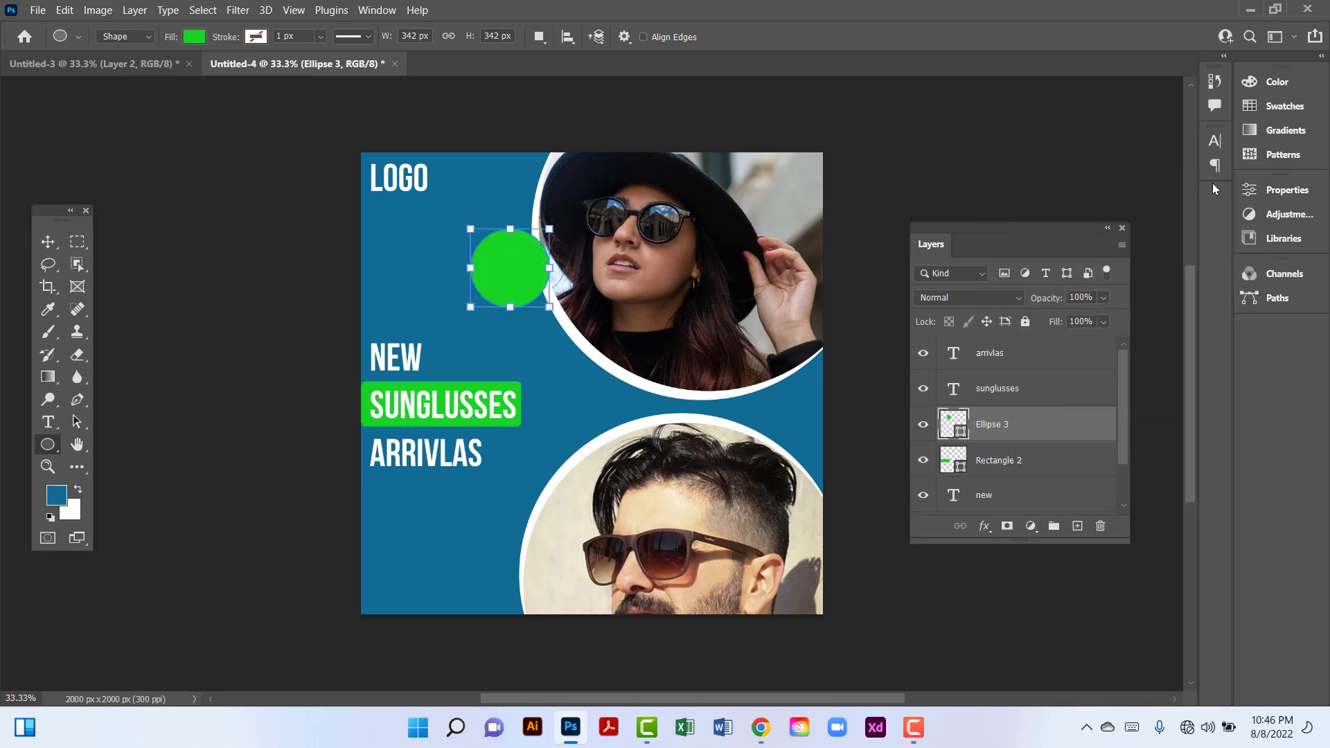
pyautogui.click(47, 242)
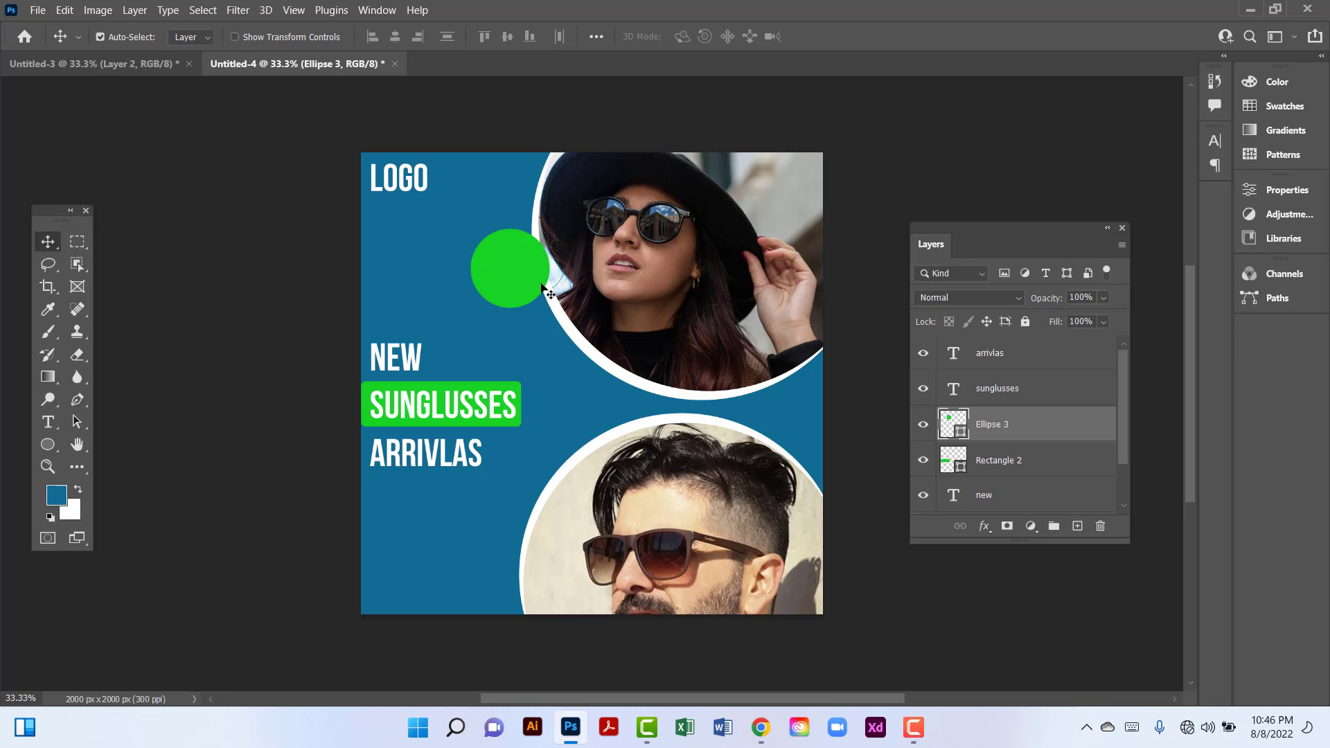
# Duplicate the small green circle almost exactly over the original and change the copy's fill to off-white.
pyautogui.moveTo(517, 271); pyautogui.dragTo(510, 277)
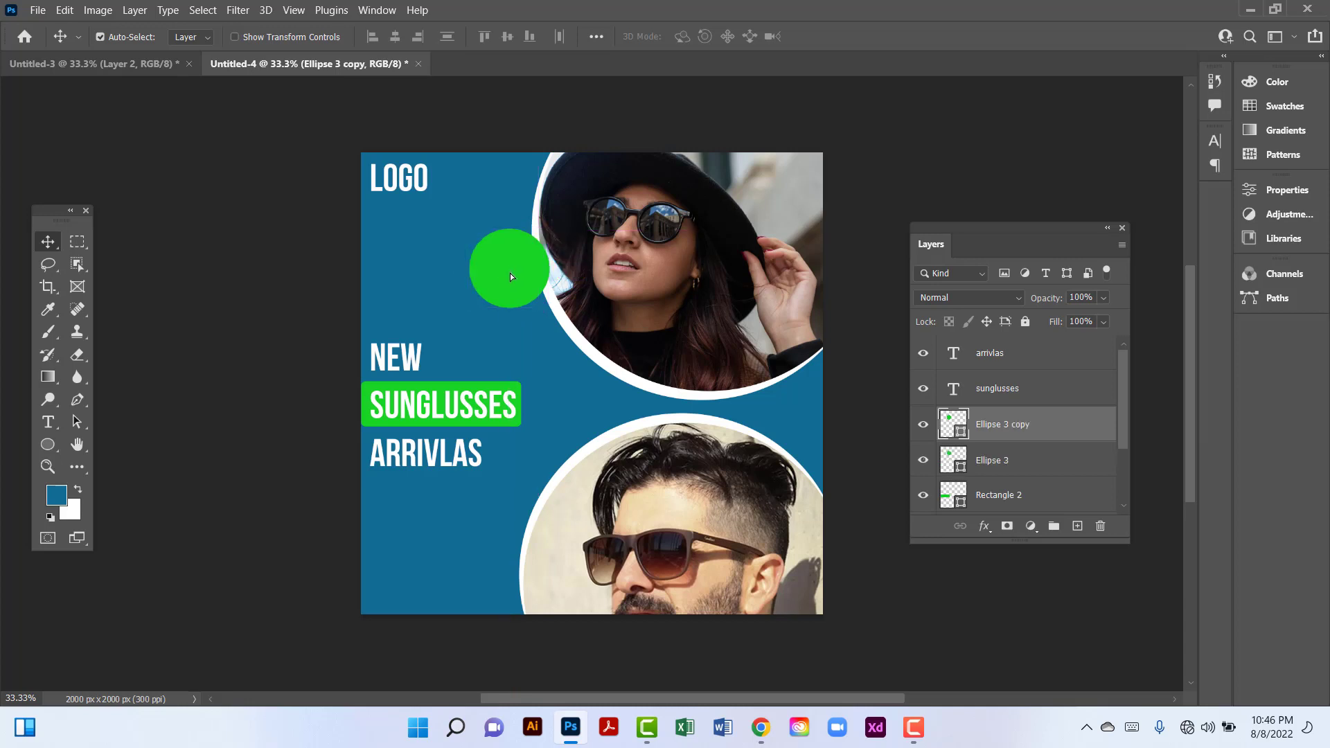
pyautogui.doubleClick(960, 419)
pyautogui.click(862, 180)
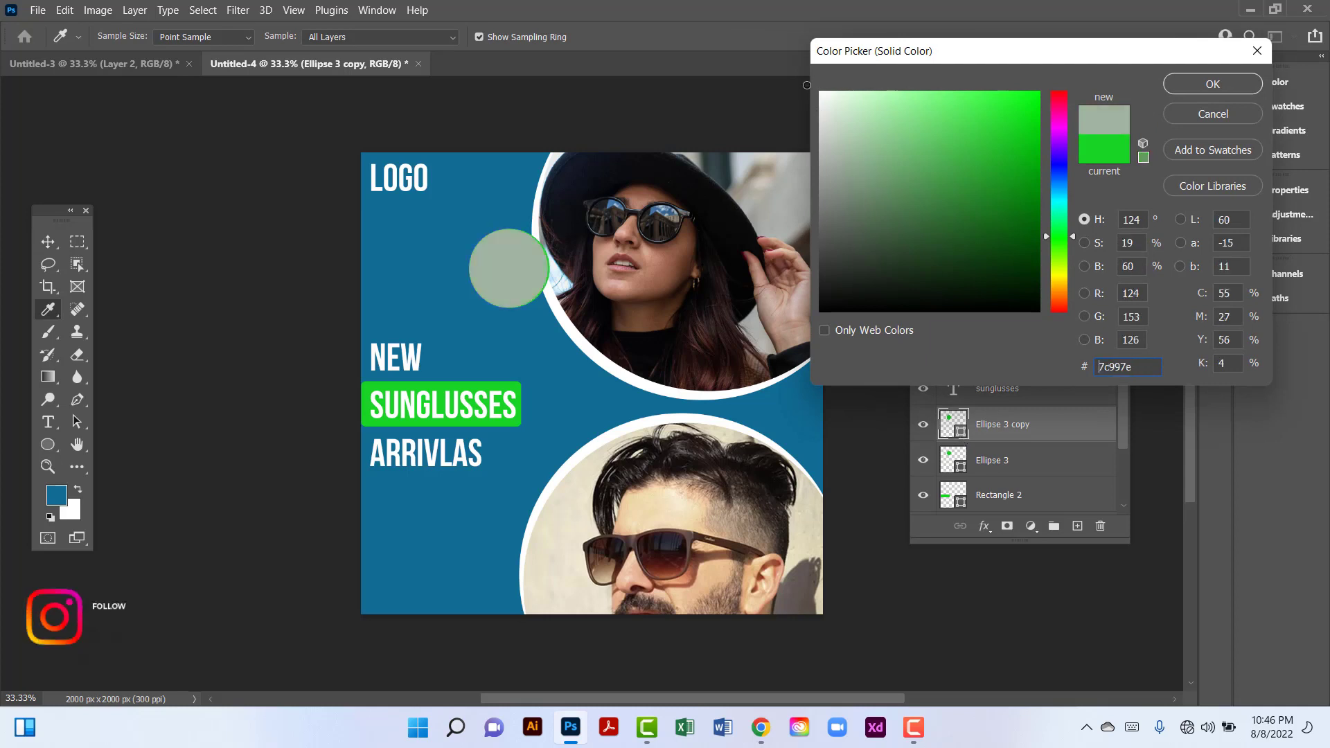
pyautogui.click(826, 106)
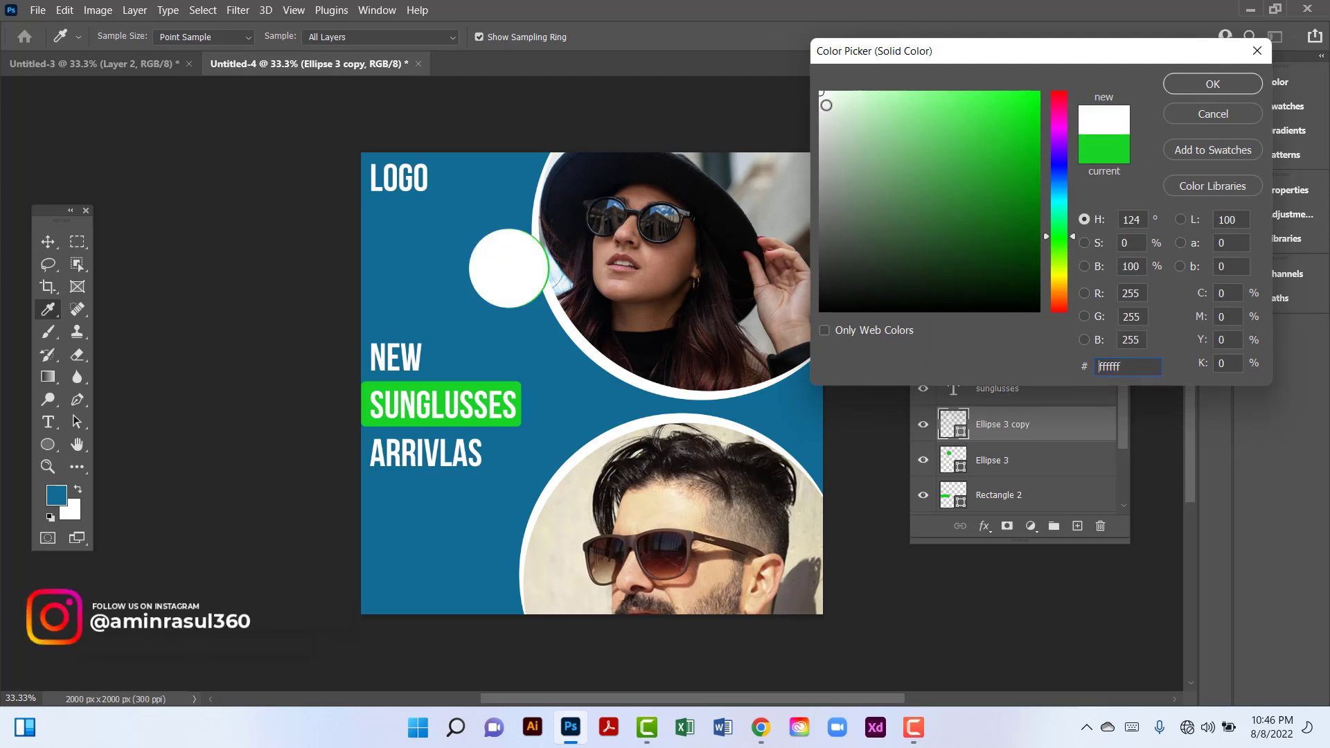
pyautogui.click(1213, 84)
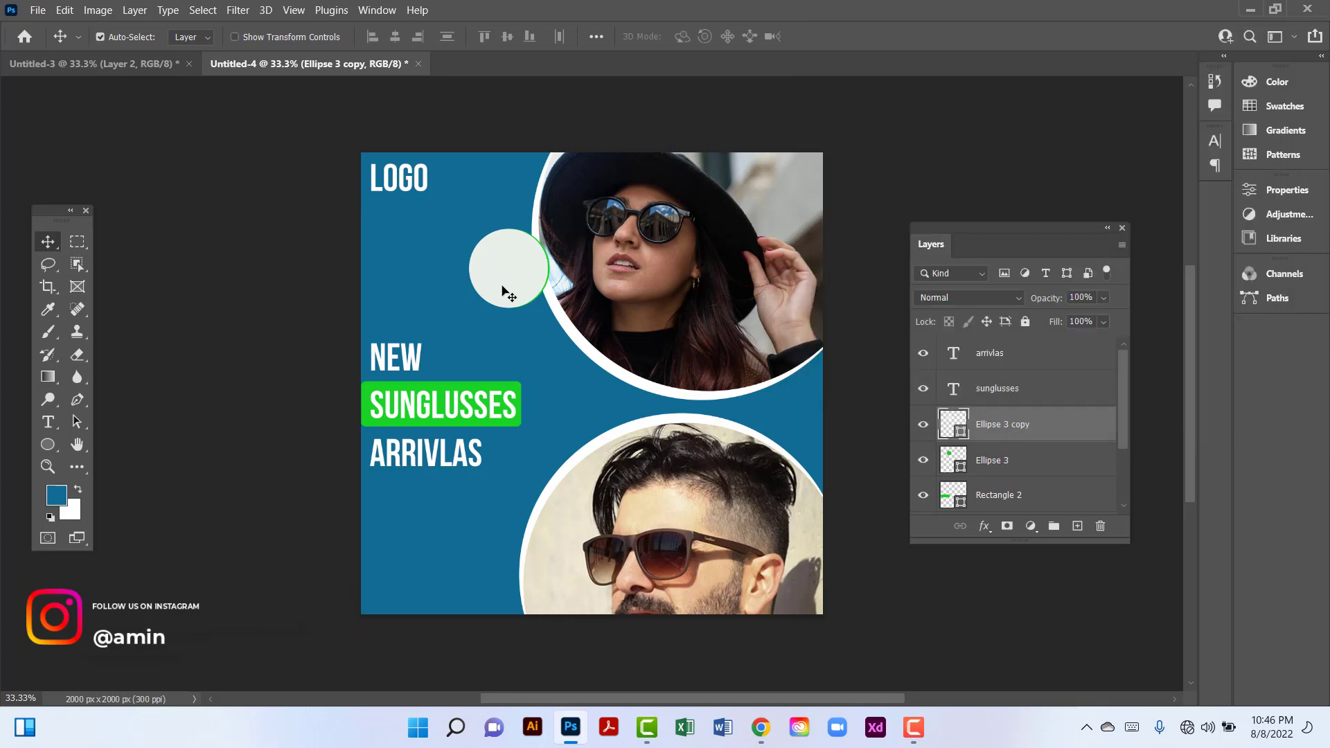
# Shift the off-white circle slightly down and left so a thin green crescent shows along its upper edge.
pyautogui.moveTo(508, 279)
pyautogui.mouseDown()
pyautogui.moveTo(510, 267)
pyautogui.moveTo(506, 289)
pyautogui.mouseUp()
pyautogui.hotkey('shift', 'Down')
pyautogui.hotkey('shift', 'Down')
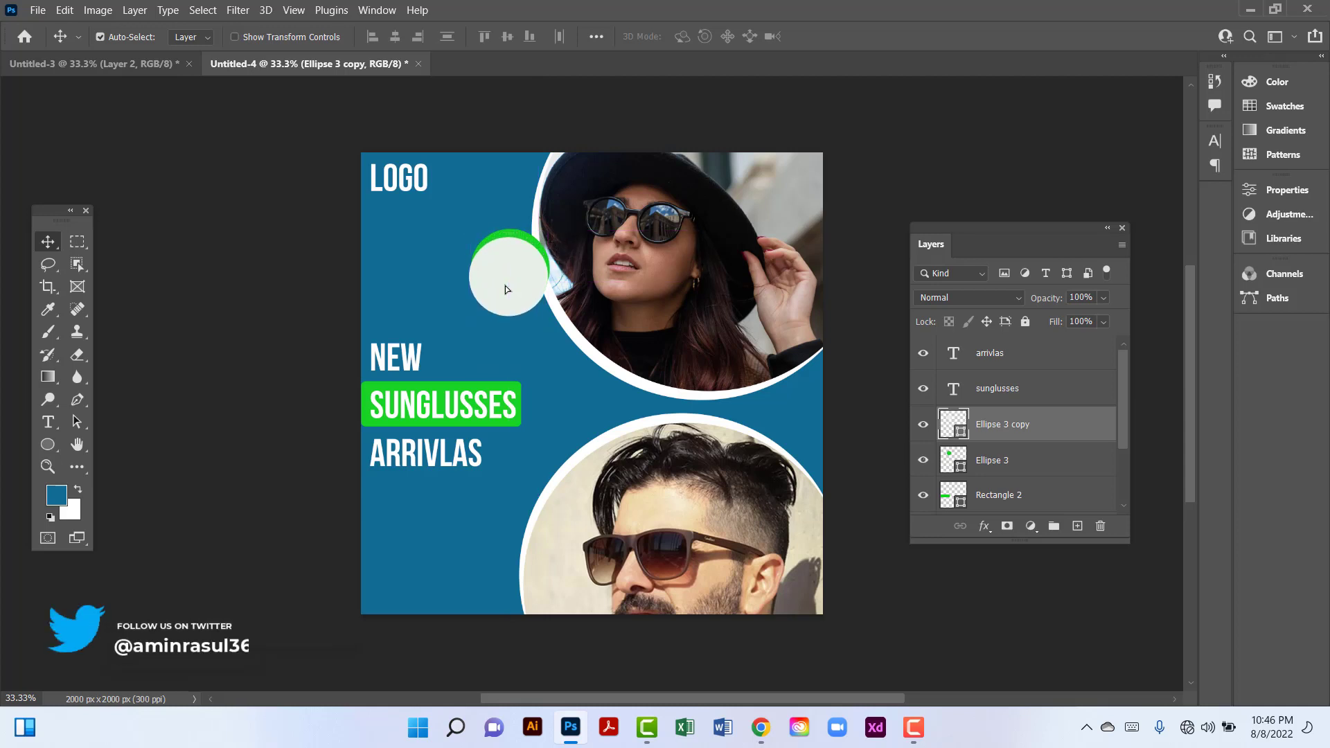
pyautogui.press('Left')
pyautogui.press('Left')
pyautogui.press('Left')
pyautogui.press('Left')
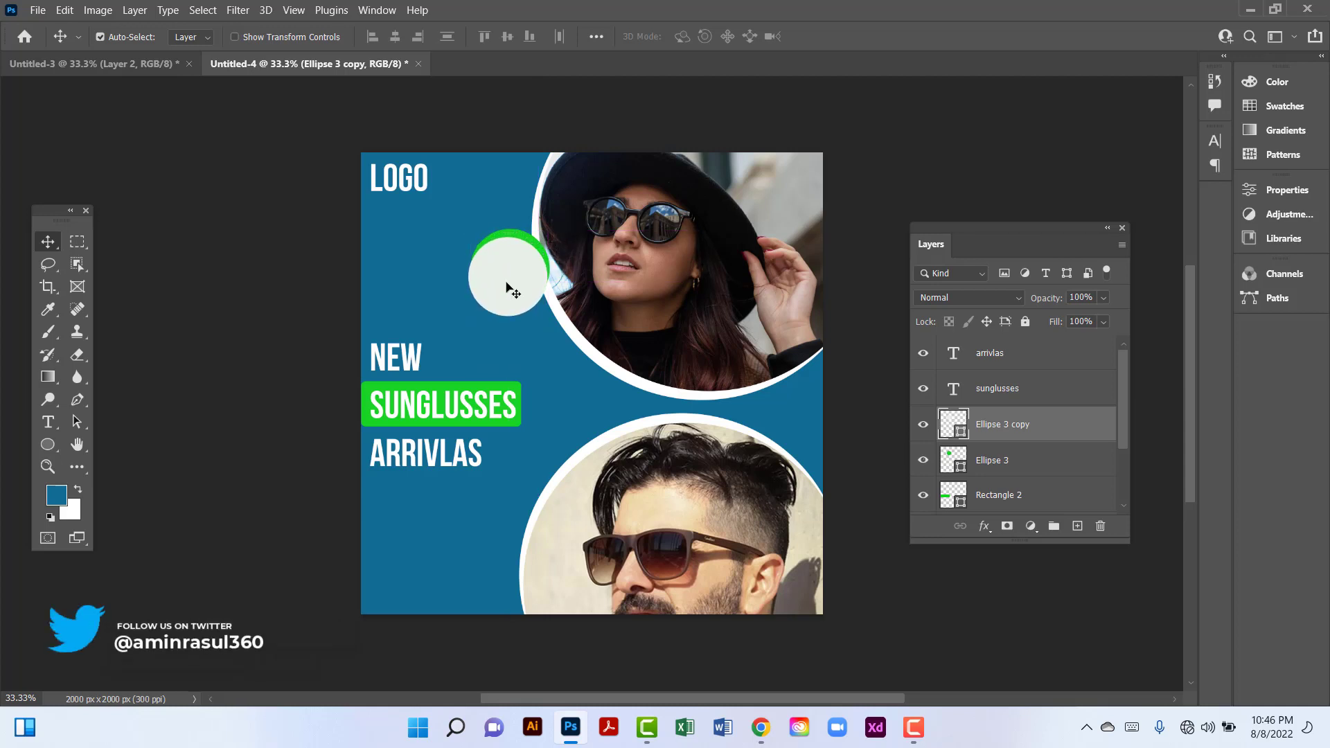
pyautogui.moveTo(508, 282); pyautogui.dragTo(508, 281)
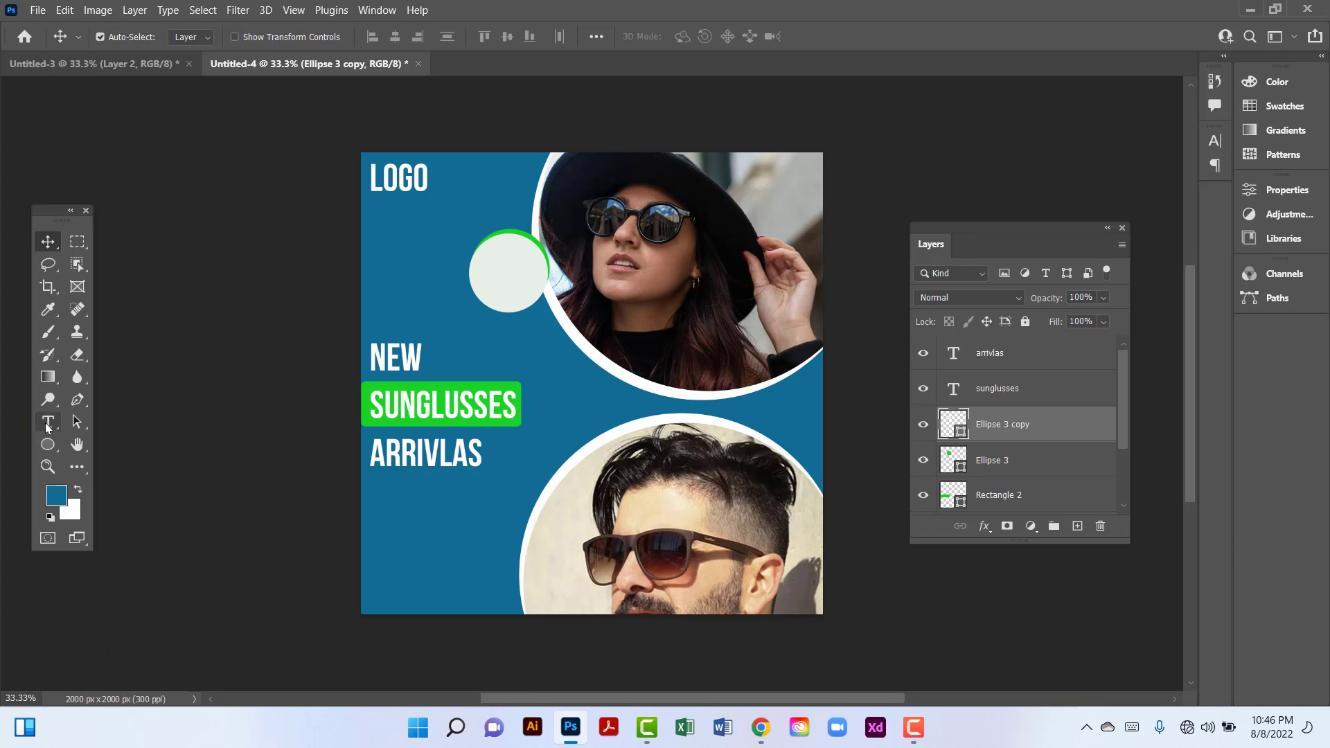
# Add a Bebas Neue Bold 40 pt text inside the off-white circle reading 40%, coloured with the blue sampled from the background.
pyautogui.click(48, 424)
pyautogui.click(496, 263)
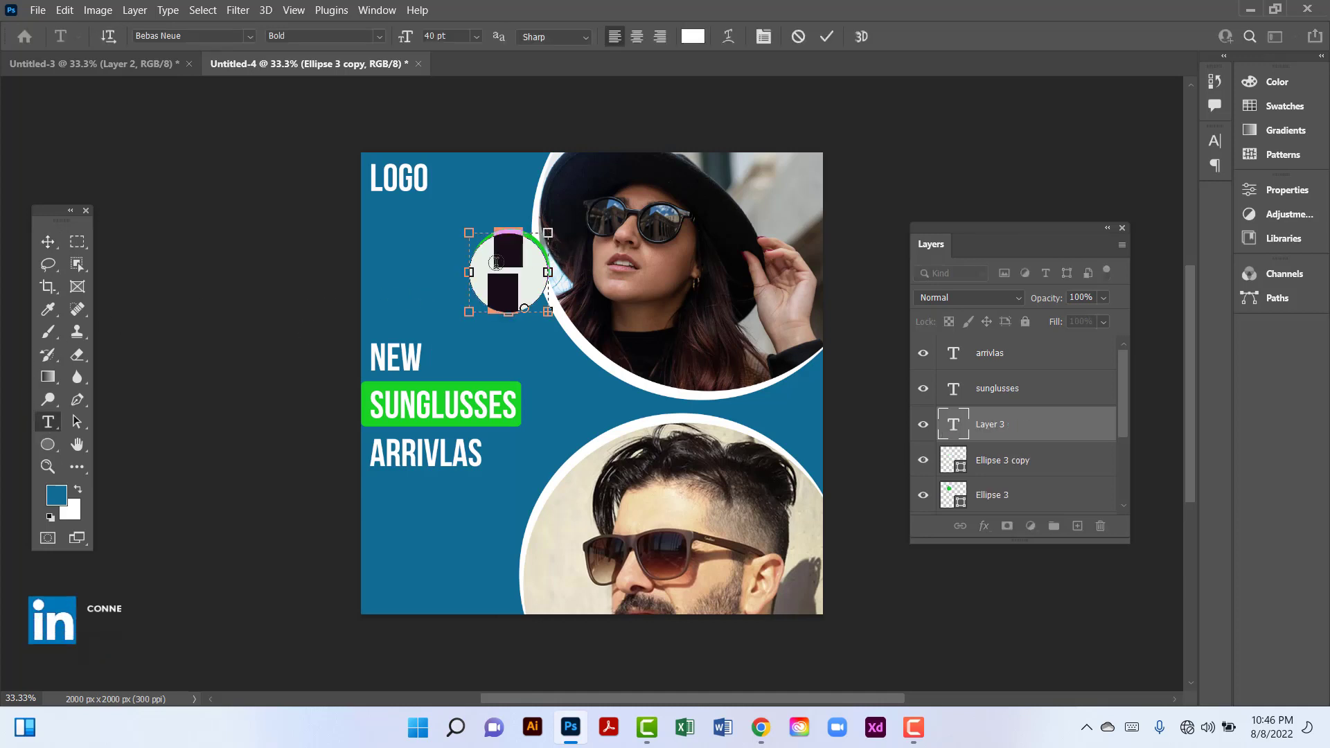
pyautogui.click(694, 36)
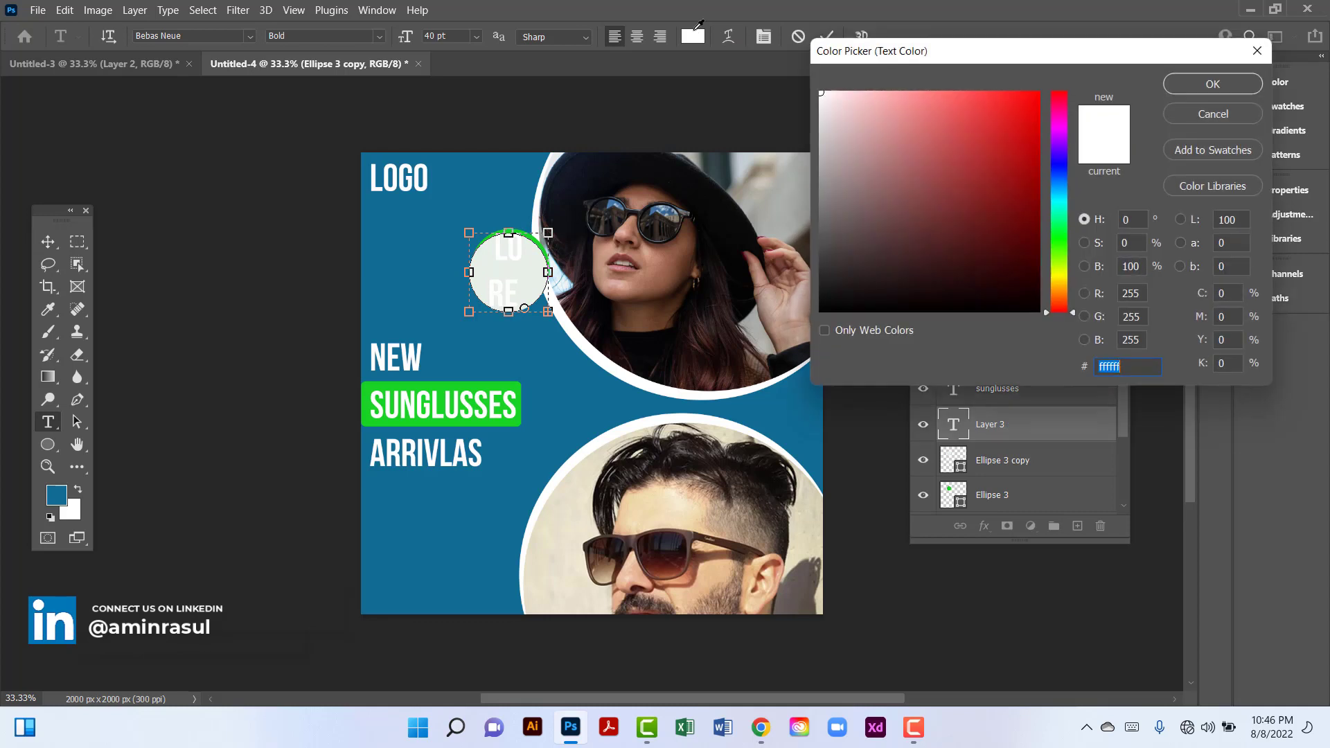
pyautogui.click(586, 370)
pyautogui.click(1218, 83)
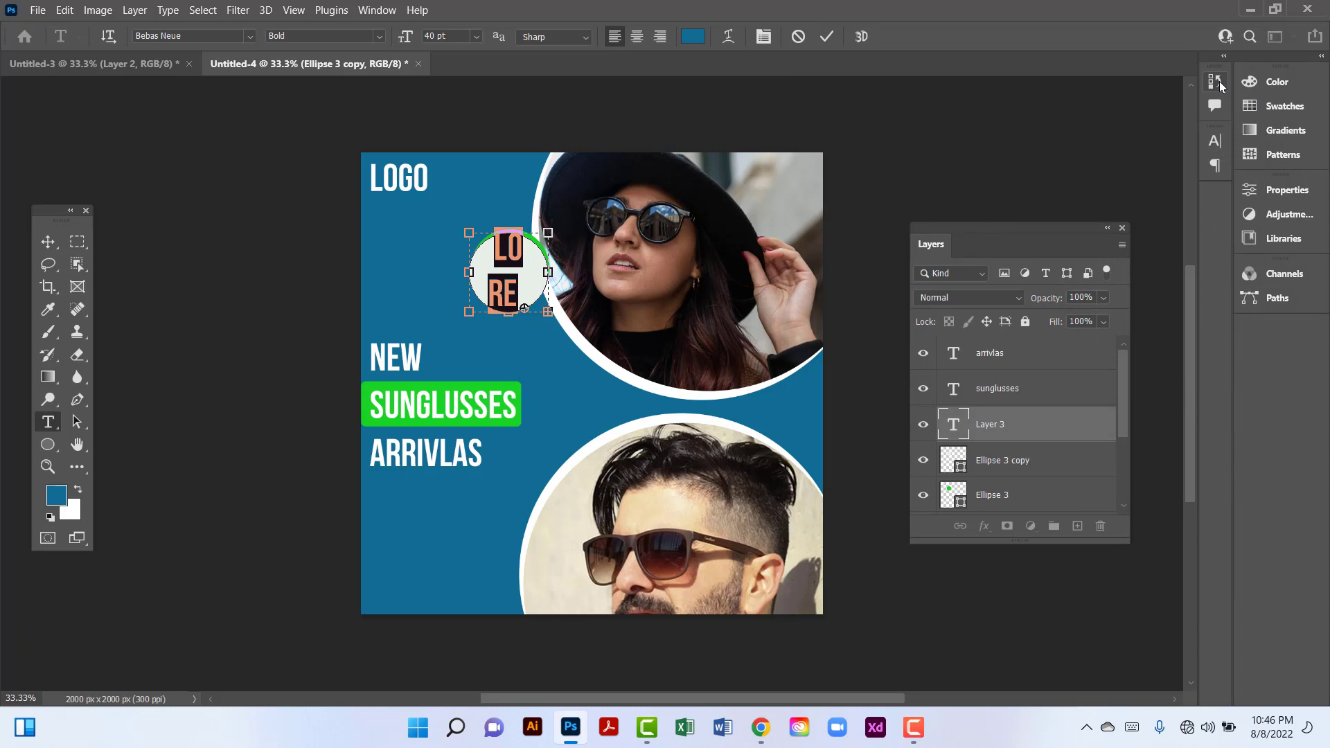
pyautogui.write('40%')
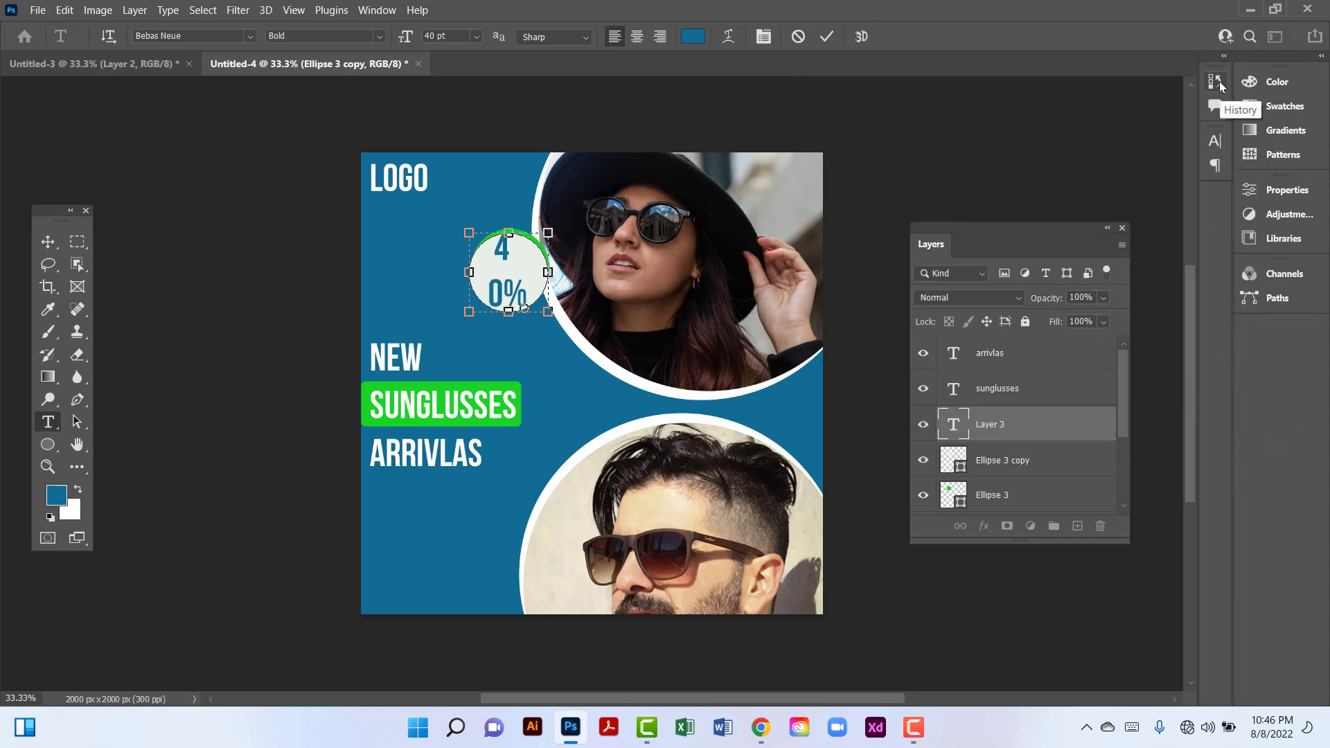
# Reduce the 40% badge text to 30 pt so it fits on one line, and move it to the upper middle of the off-white circle.
pyautogui.click(48, 242)
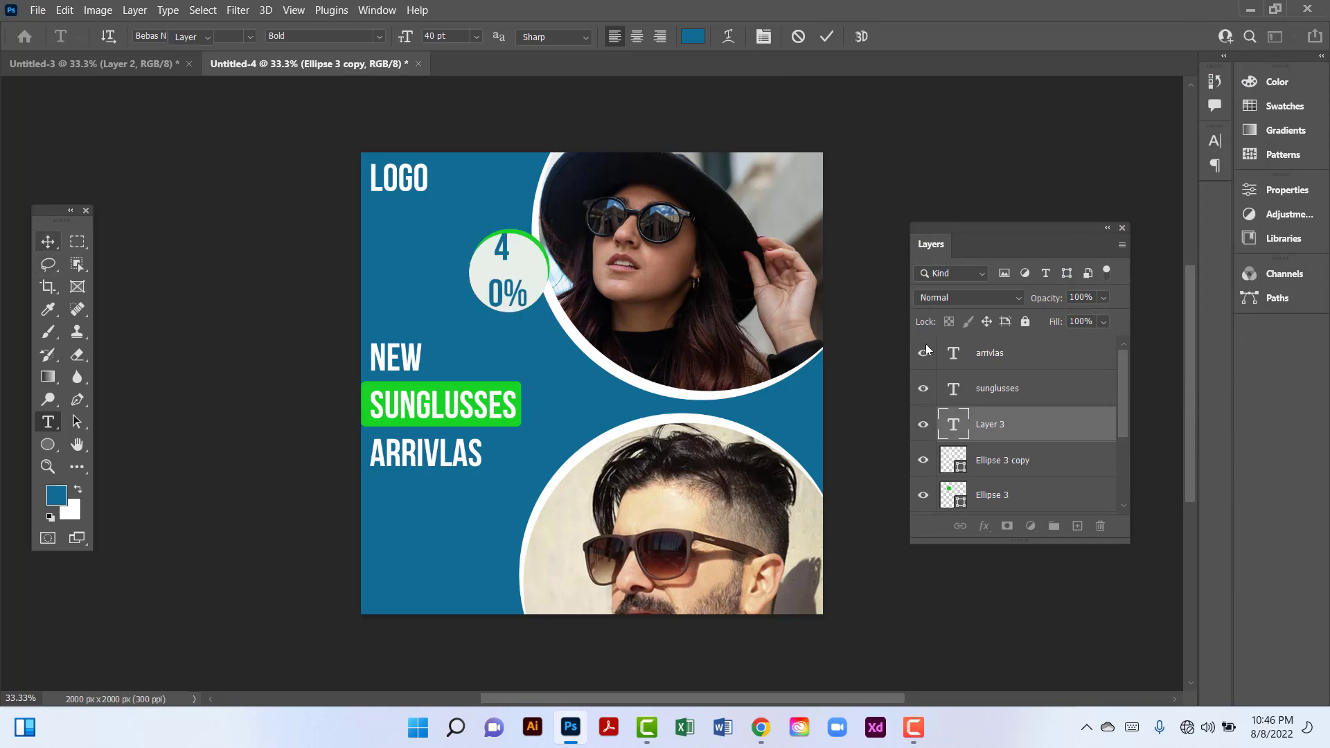
pyautogui.doubleClick(966, 426)
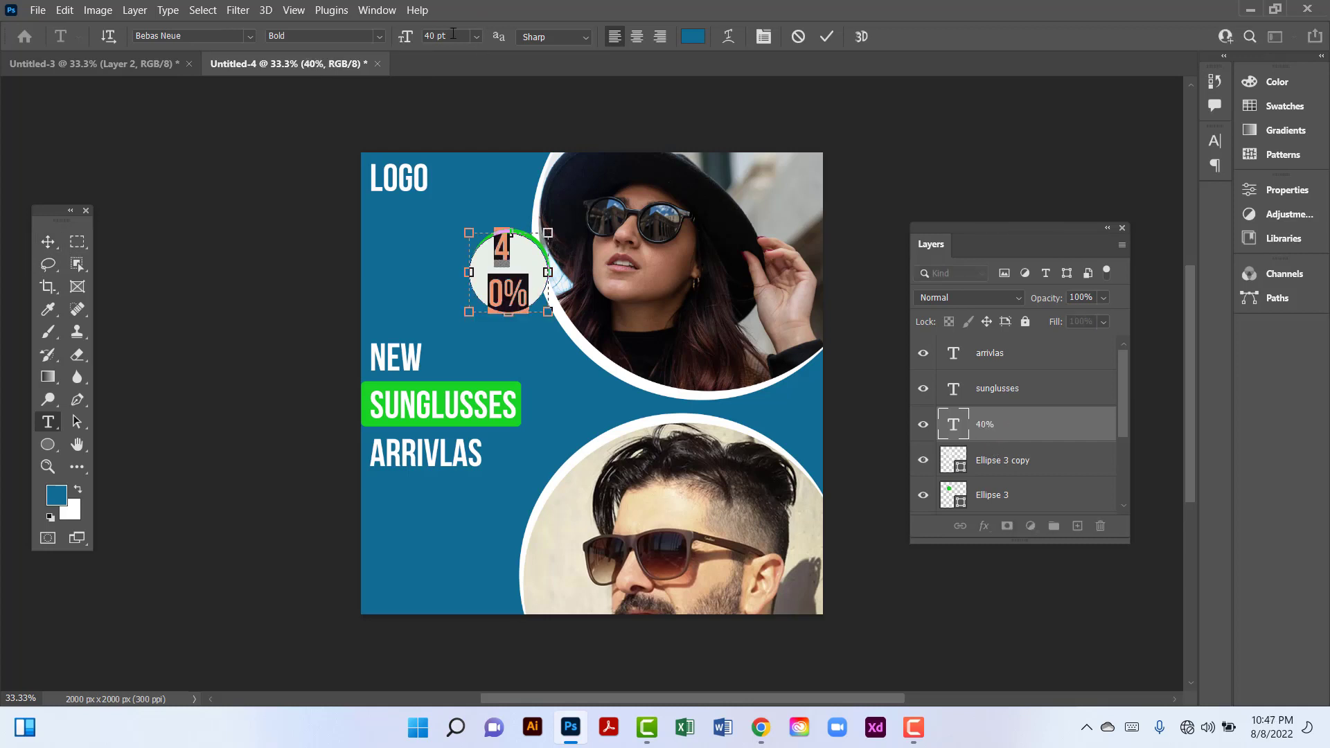
pyautogui.moveTo(448, 36); pyautogui.dragTo(364, 36)
pyautogui.write('30')
pyautogui.press('Return')
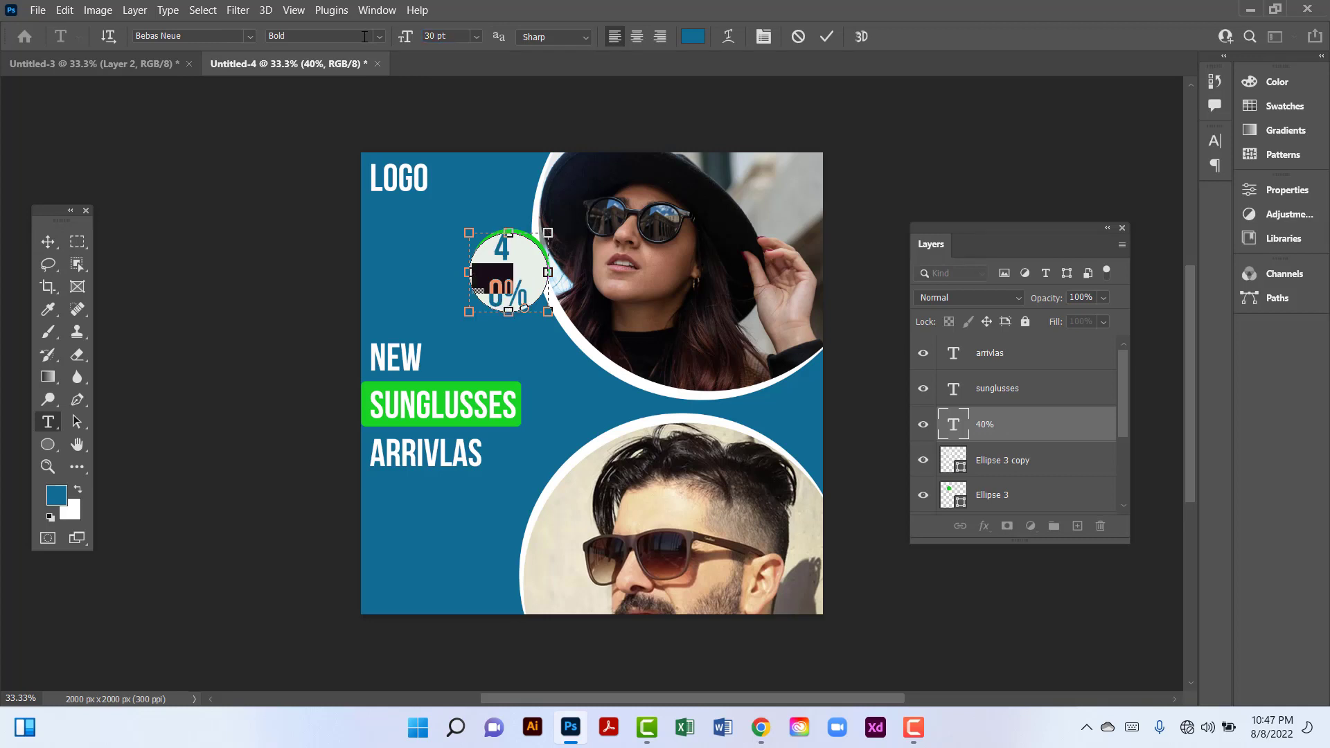
pyautogui.click(48, 241)
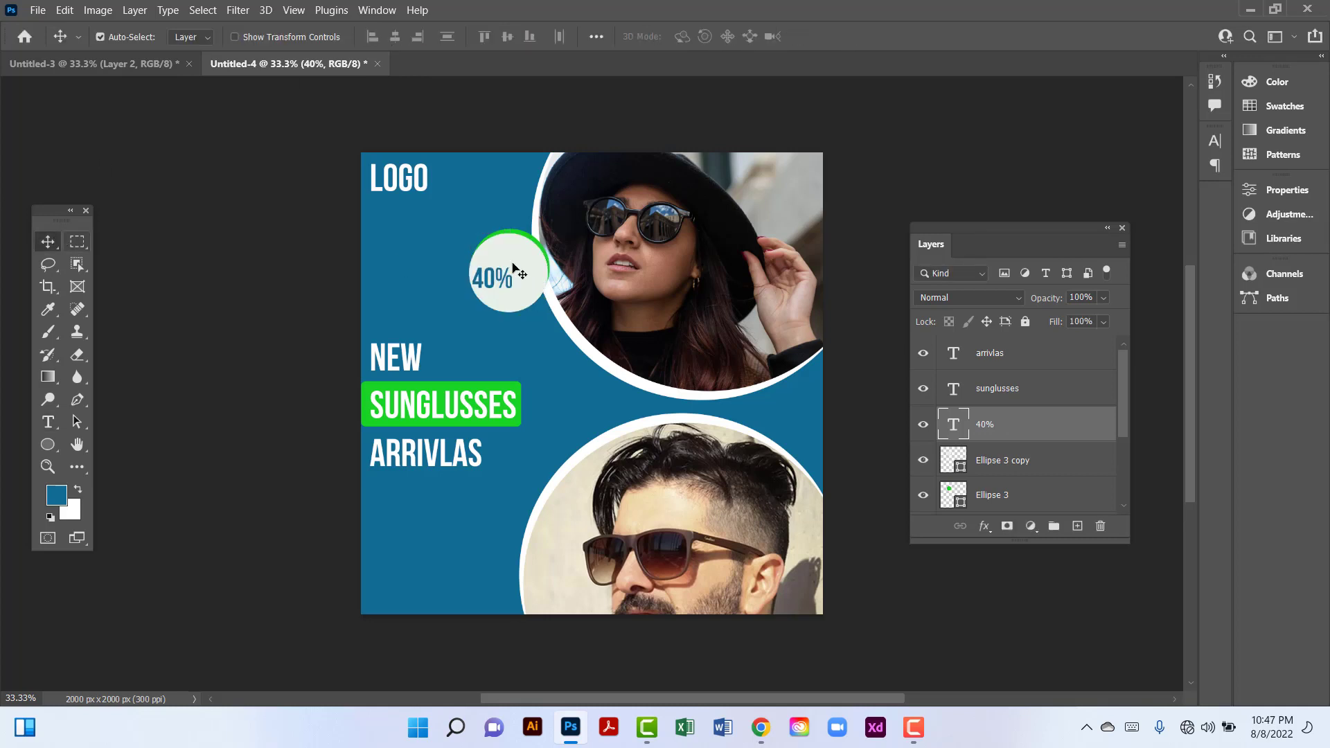
pyautogui.moveTo(501, 286)
pyautogui.mouseDown()
pyautogui.moveTo(512, 258)
pyautogui.moveTo(516, 281)
pyautogui.mouseUp()
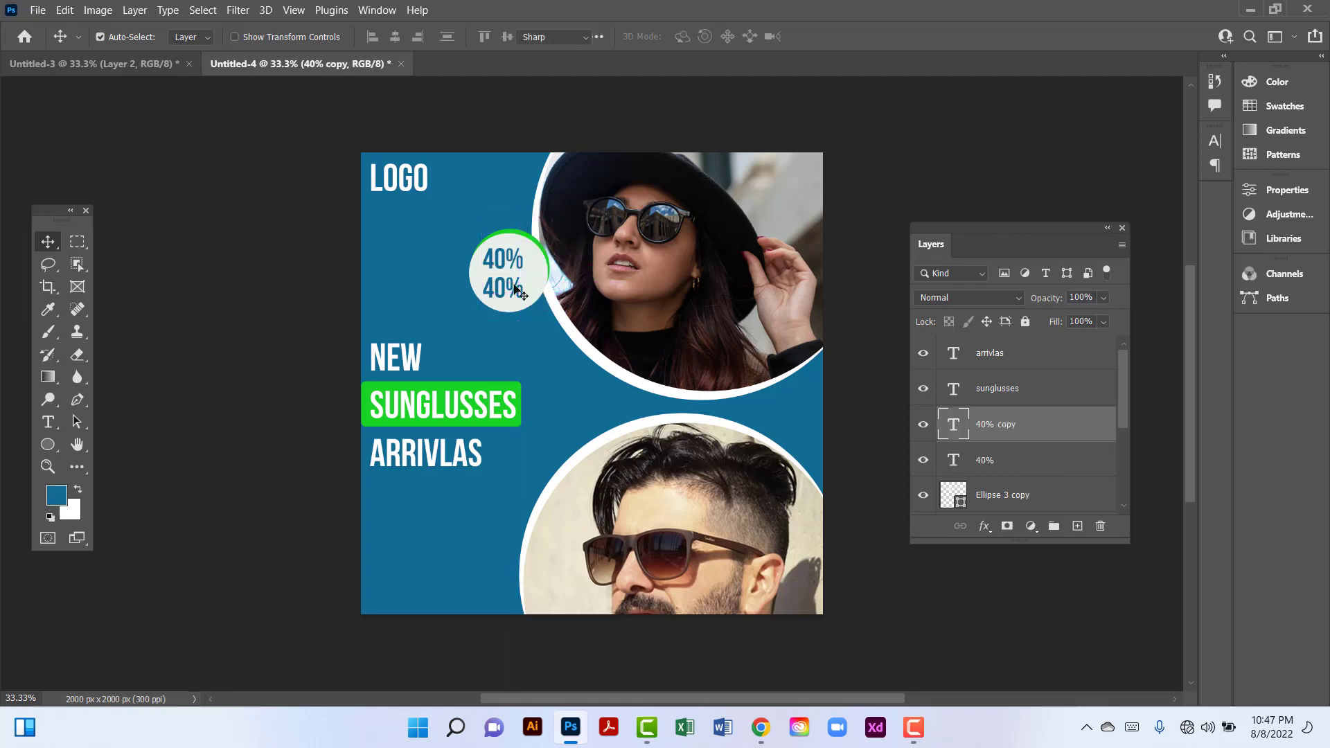
# Duplicate the 40% text directly below the original inside the badge and change the copy's wording to OFF.
pyautogui.press('t')
pyautogui.click(515, 284)
pyautogui.hotkey('ctrl', 'a')
pyautogui.write('OFF')
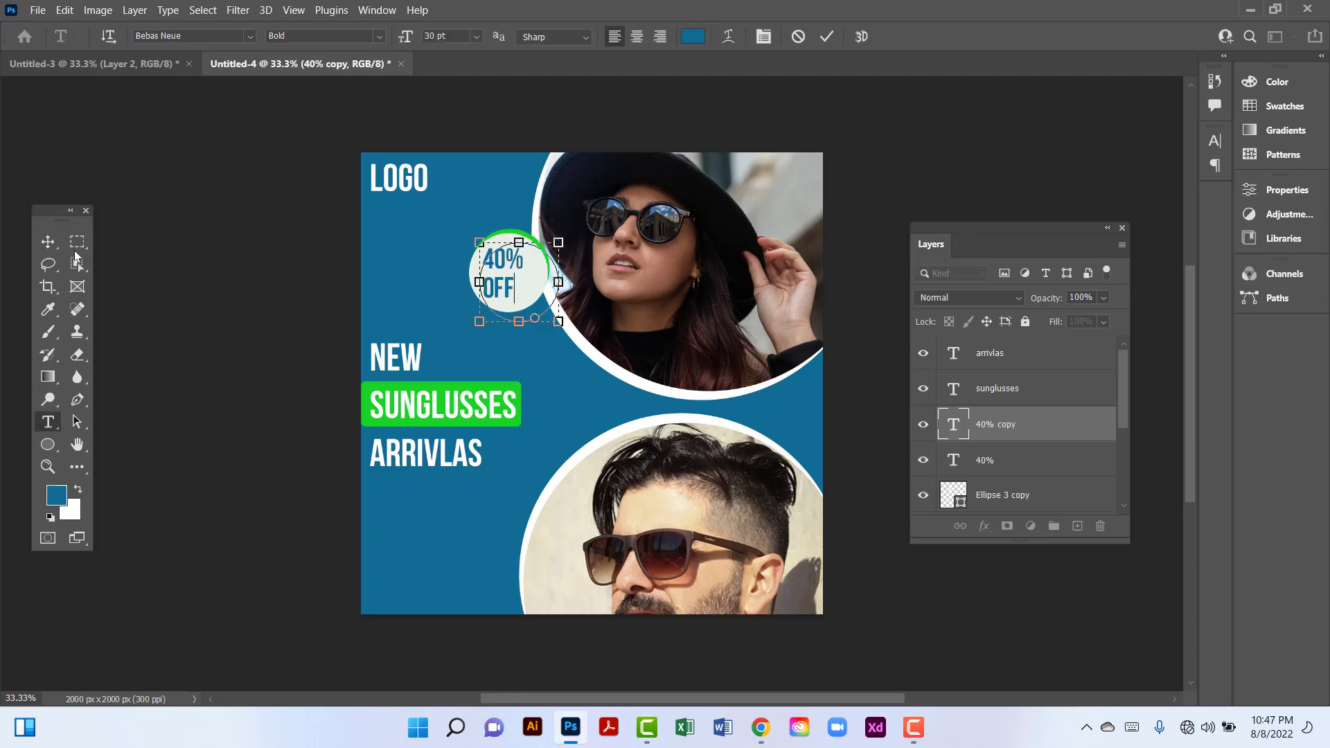
pyautogui.click(47, 241)
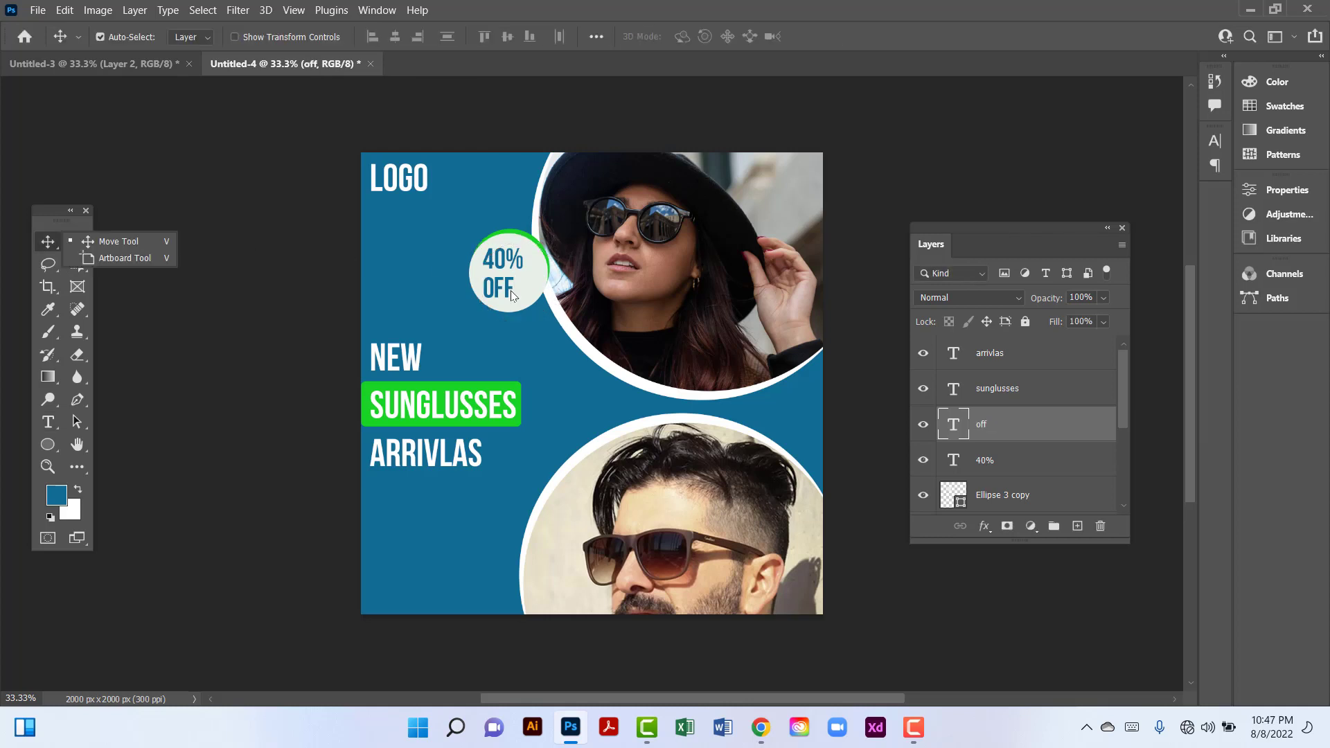
# Move the OFF text slightly up and right so it sits closer beneath 40%, offset to the right, and deselect it.
pyautogui.moveTo(512, 291); pyautogui.dragTo(516, 287)
pyautogui.press('Right')
pyautogui.press('Right')
pyautogui.press('Right')
pyautogui.press('Right')
pyautogui.press('Right')
pyautogui.press('Right')
pyautogui.press('Right')
pyautogui.press('Right')
pyautogui.press('Right')
pyautogui.press('Right')
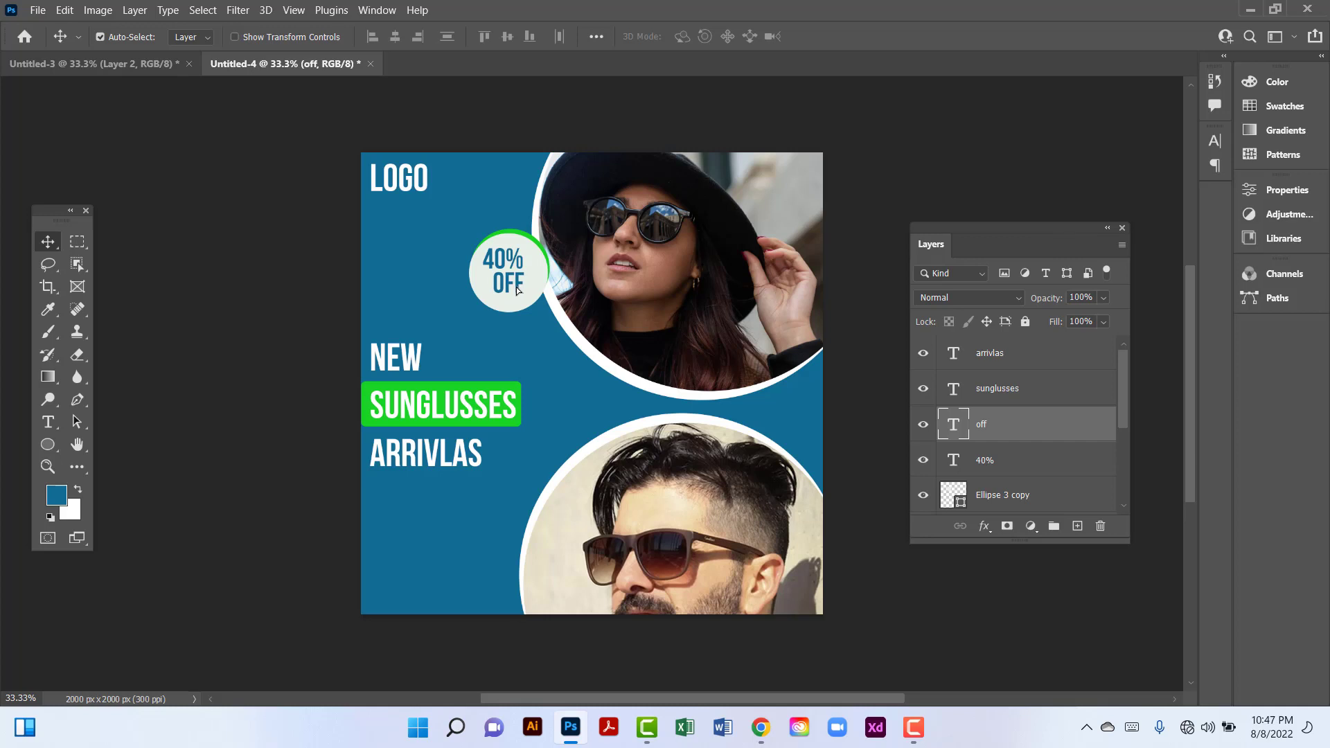
pyautogui.click(284, 267)
pyautogui.click(915, 727)
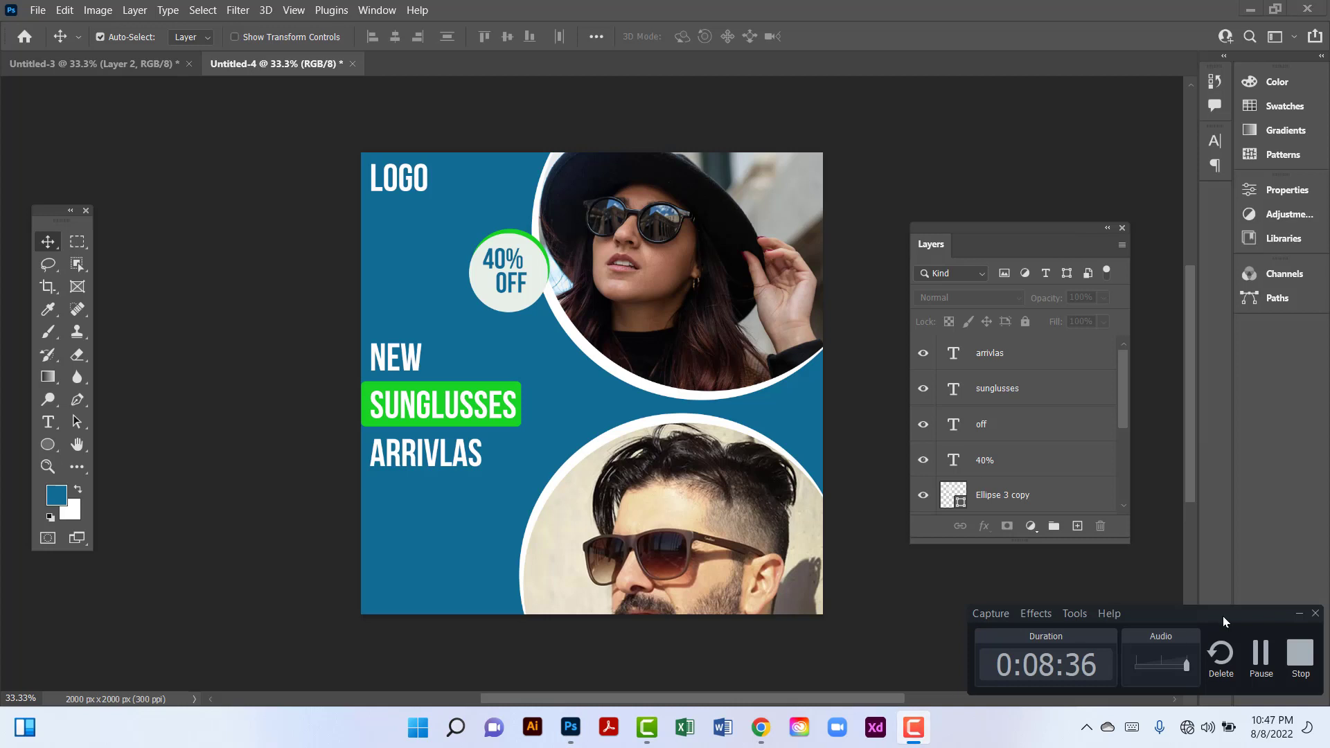
pyautogui.click(1300, 613)
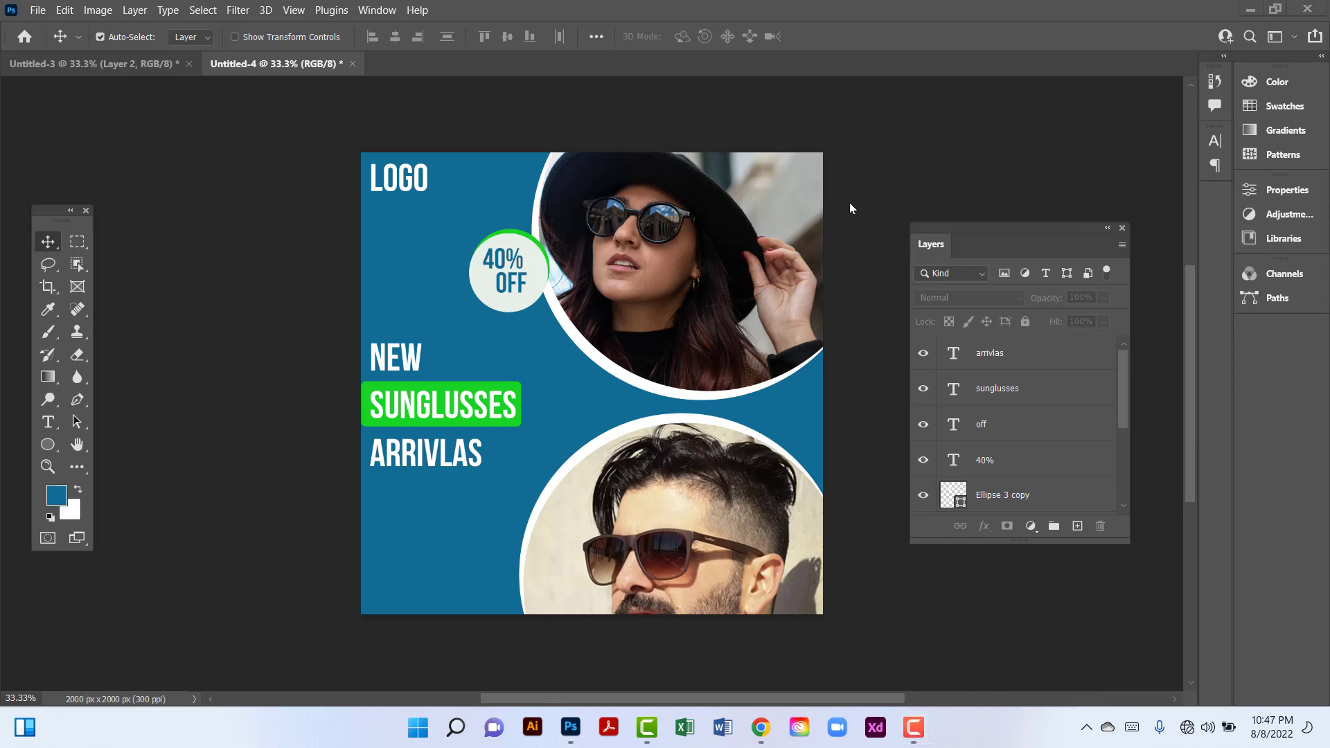
# Group all text, highlight and badge layers from arrivlas down to logo, leaving out the Background and images group.
pyautogui.click(1045, 357)
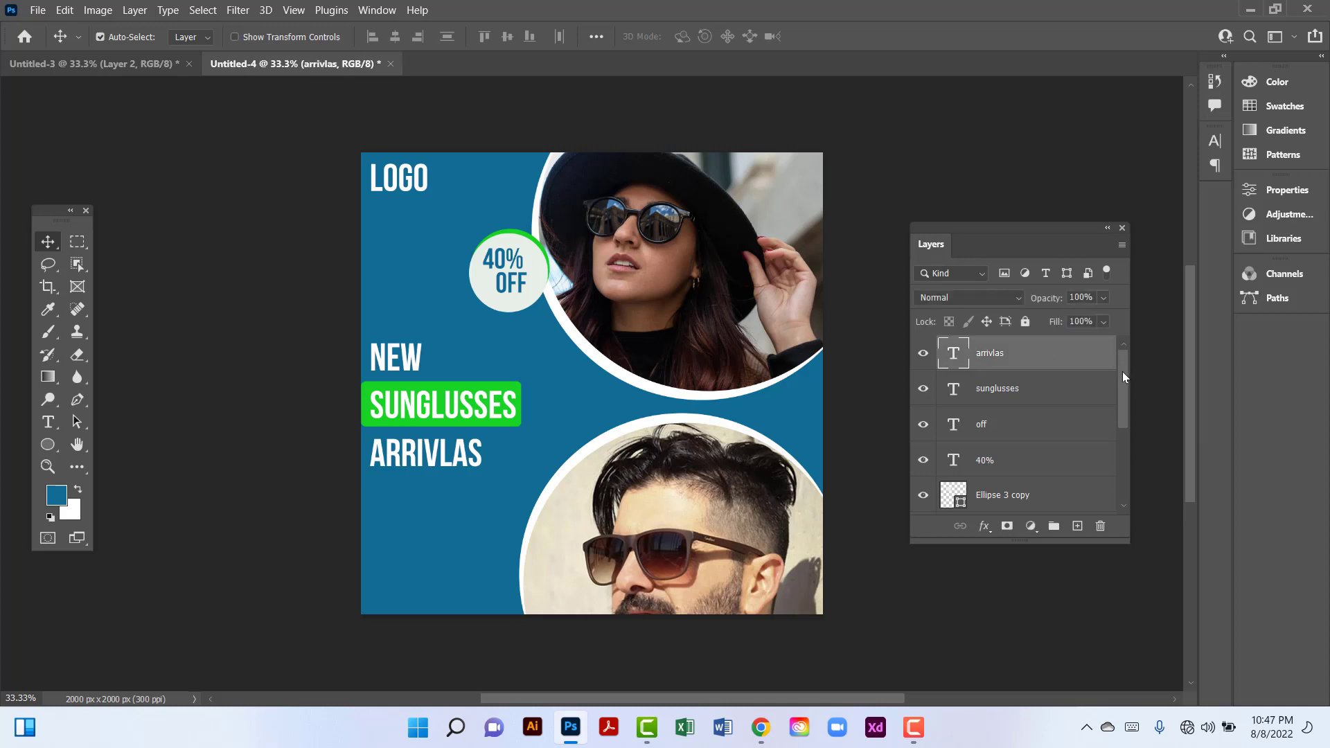
pyautogui.moveTo(1122, 378); pyautogui.dragTo(1121, 475)
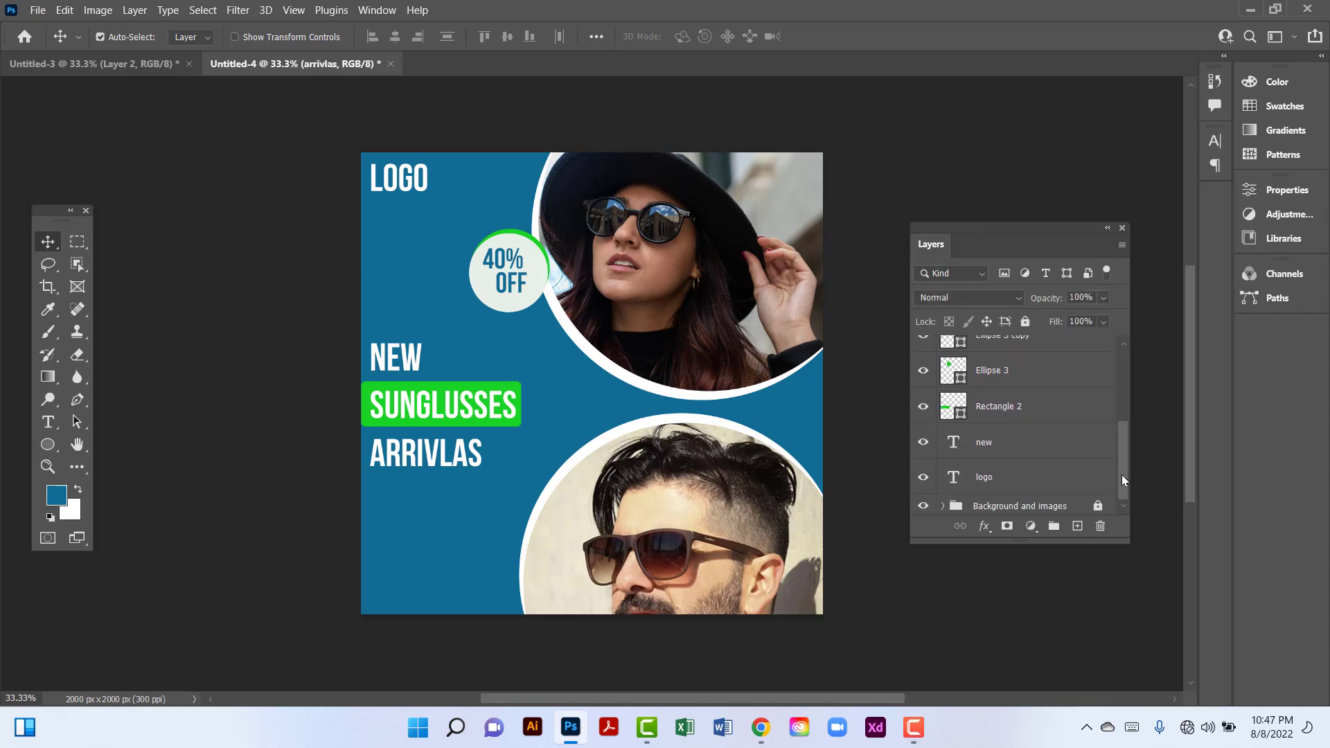
pyautogui.keyDown('shift'); pyautogui.click(1077, 483); pyautogui.keyUp('shift')
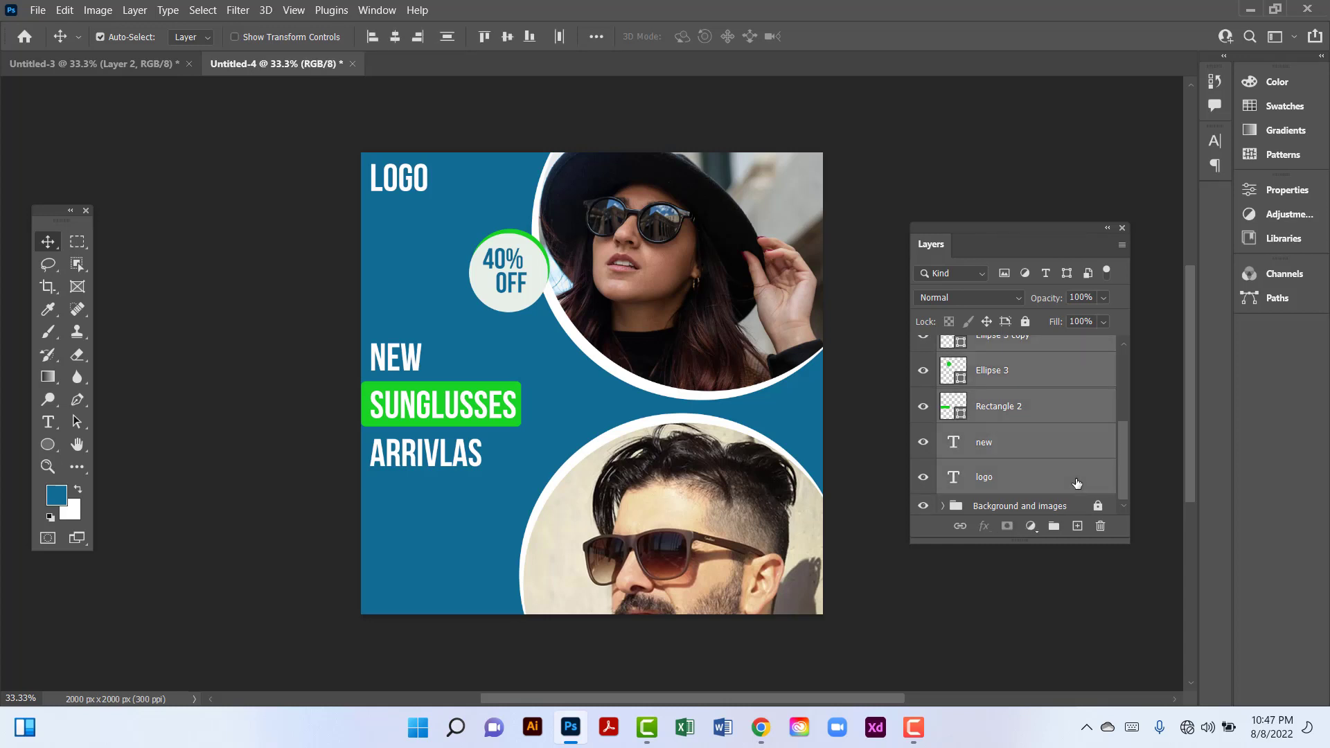
pyautogui.hotkey('ctrl', 'g')
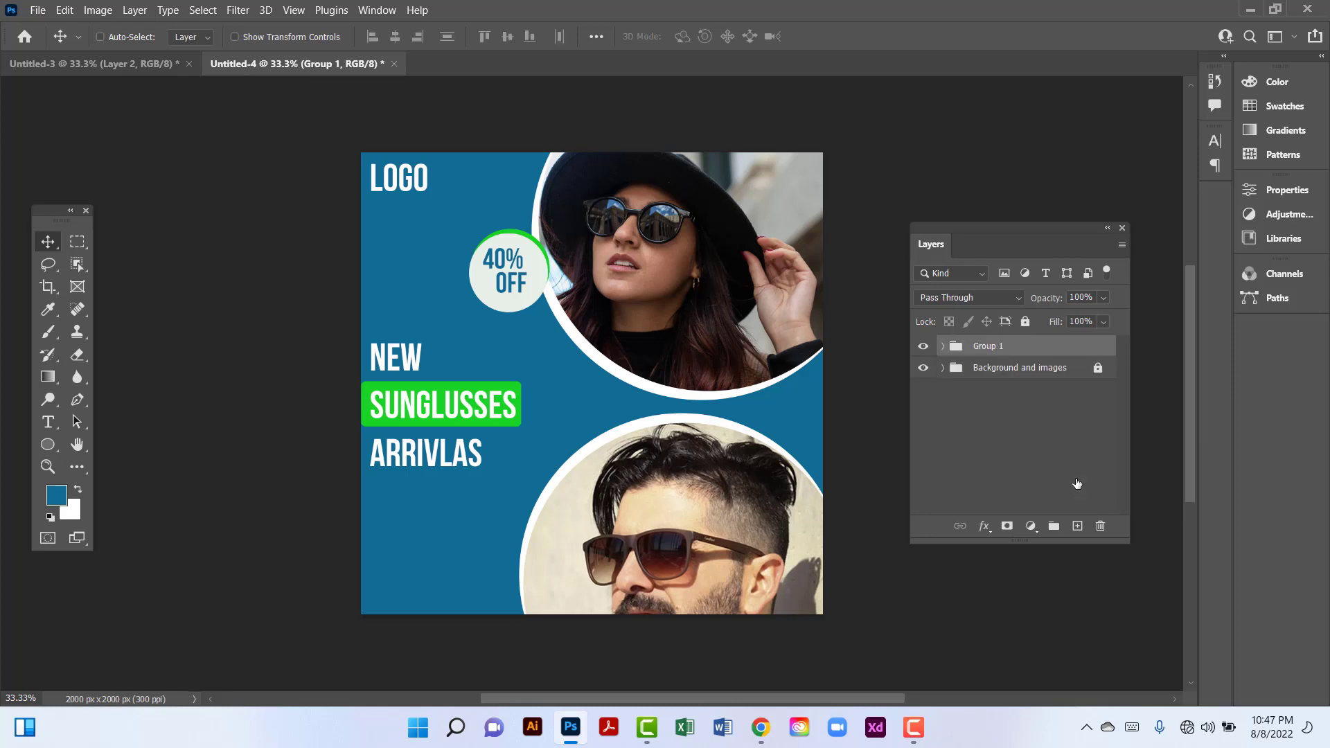
# Rename the new layer group as Text, unlock the Background and images group and deselect everything.
pyautogui.doubleClick(992, 347)
pyautogui.write('Text')
pyautogui.press('Return')
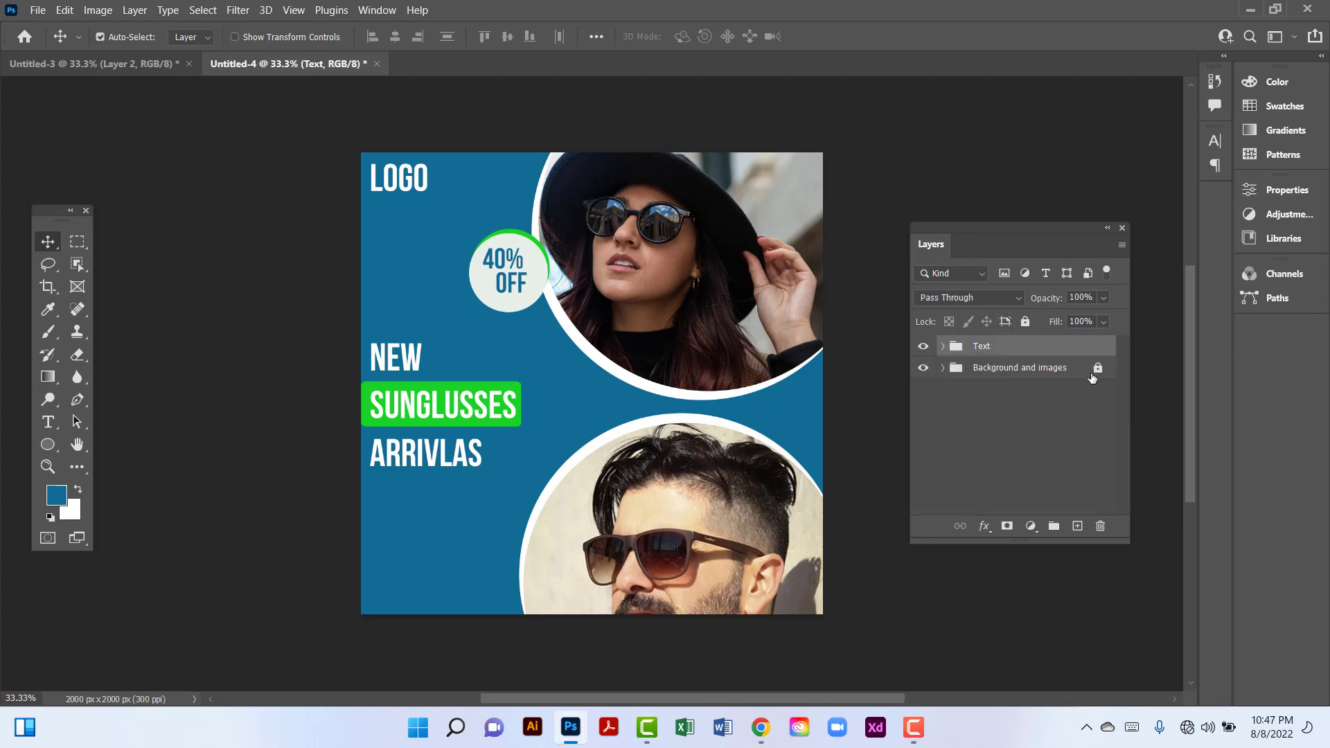
pyautogui.click(253, 303)
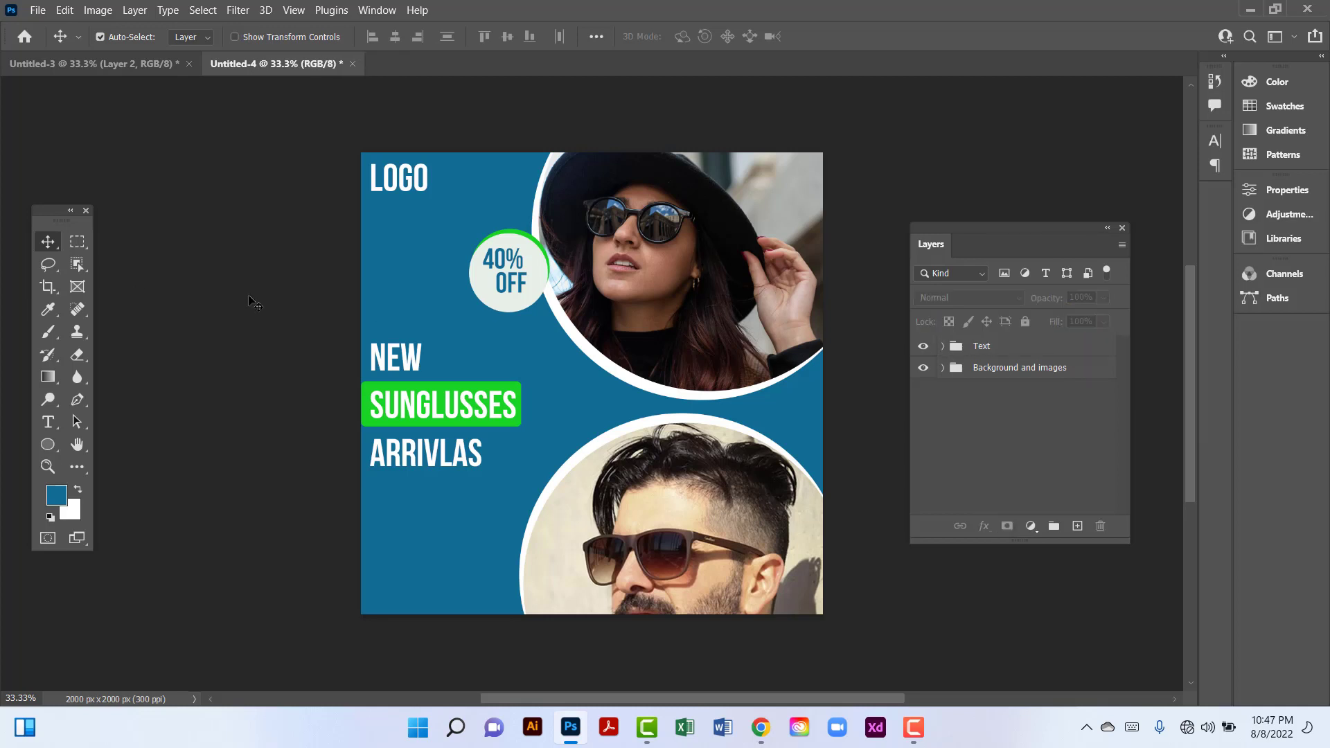